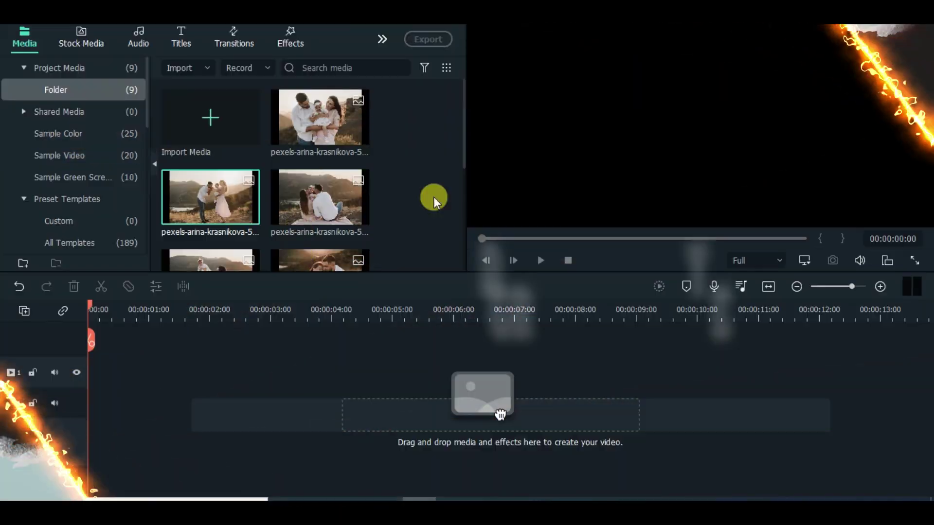
- Place the sunset couple picture at the start of video track 1 and extend it to about 11.6 seconds
{"action": "left_click_drag", "start_coordinate": [462, 143], "coordinate": [455, 206]}
{"action": "left_click_drag", "start_coordinate": [340, 160], "coordinate": [319, 367]}
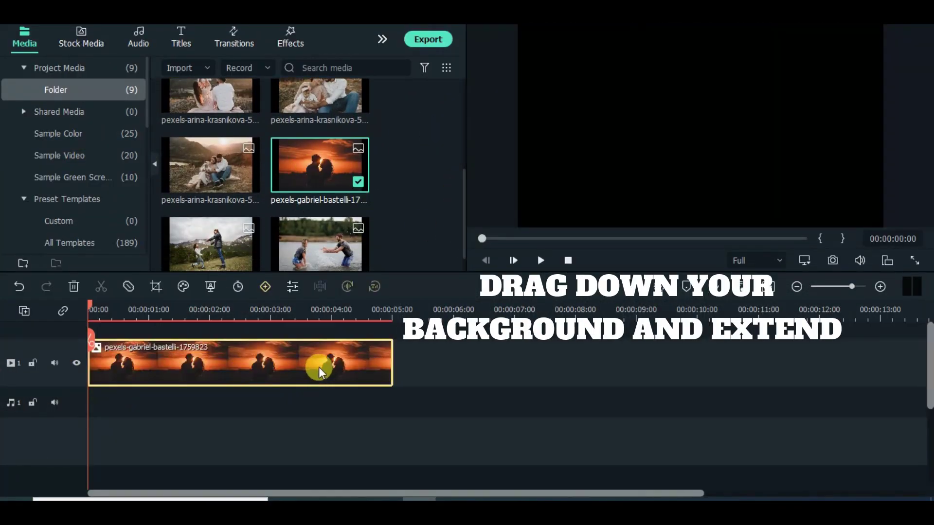
{"action": "left_click_drag", "start_coordinate": [389, 364], "coordinate": [795, 364]}
- Add two empty video tracks above the background track
{"action": "left_click", "coordinate": [24, 311]}
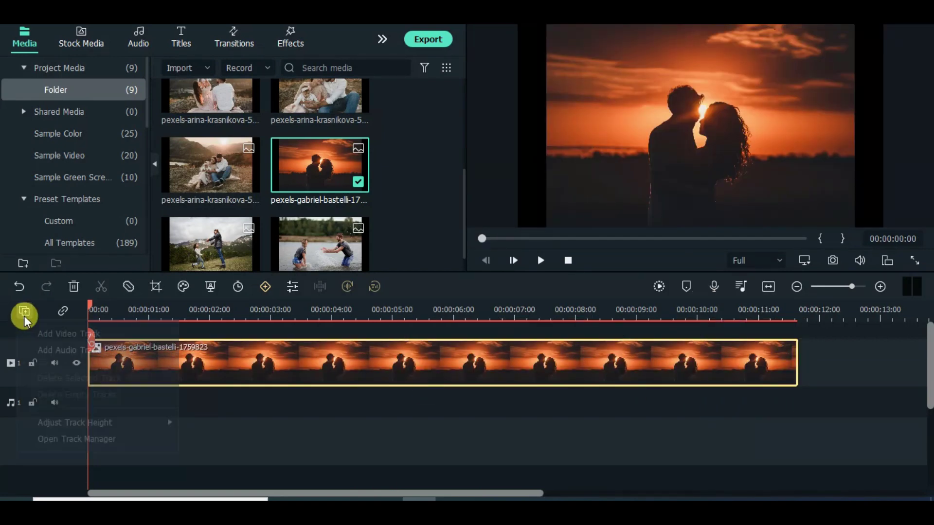
{"action": "left_click", "coordinate": [44, 330]}
{"action": "left_click", "coordinate": [37, 314]}
{"action": "left_click", "coordinate": [60, 330]}
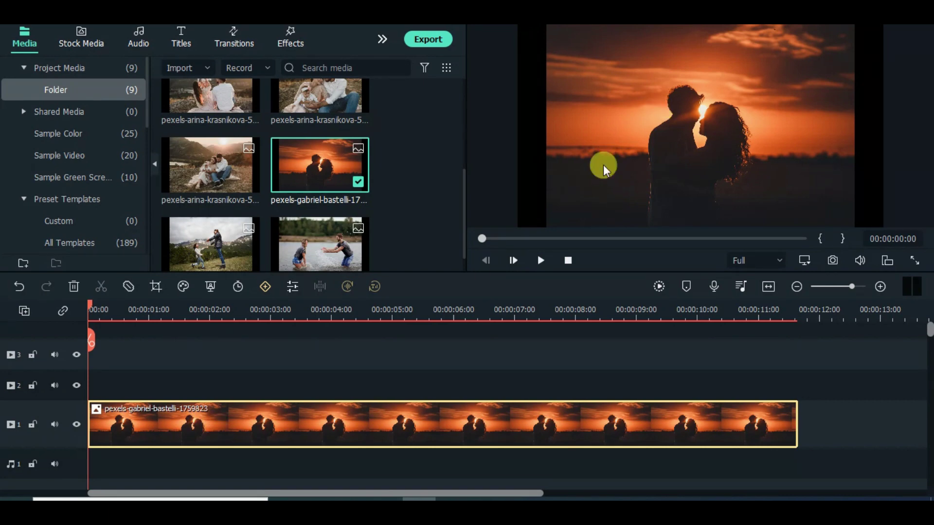
- Crop the sunset background clip to fit the frame and apply the Square Blur effect to it
{"action": "right_click", "coordinate": [256, 412]}
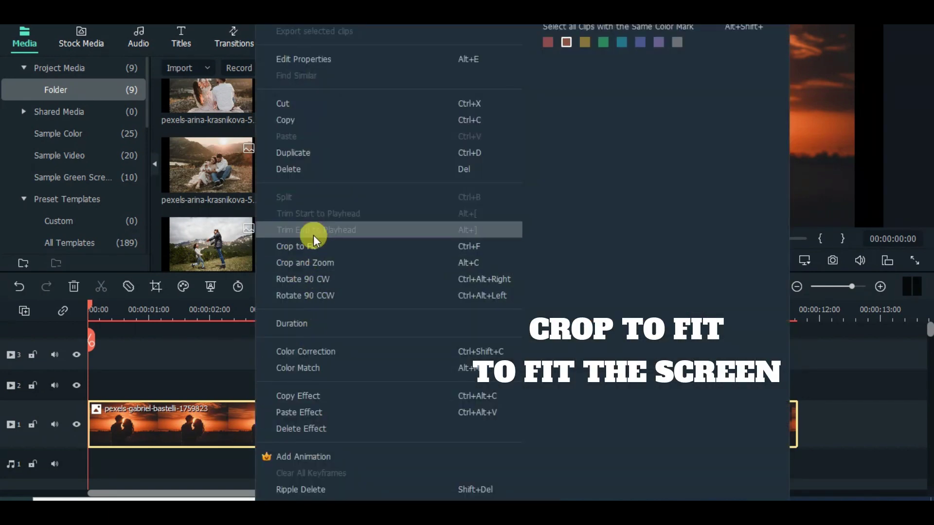
{"action": "left_click", "coordinate": [305, 248]}
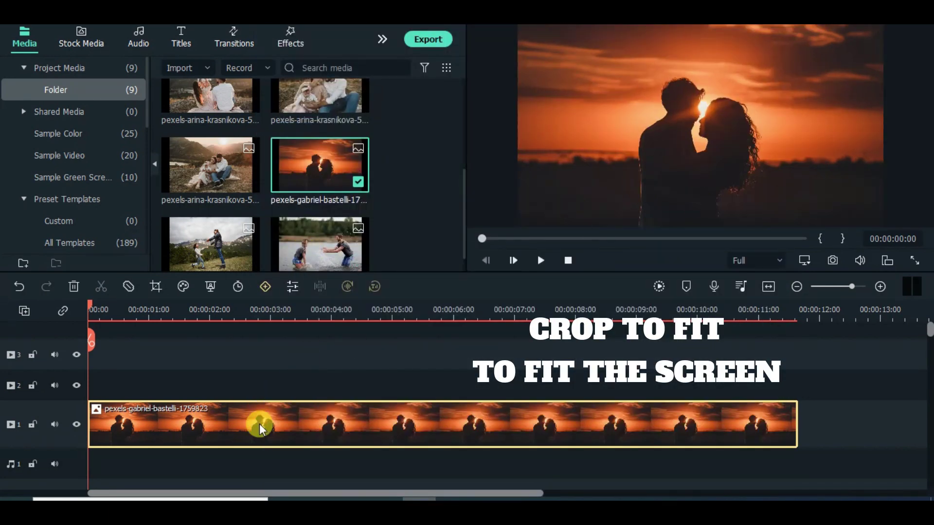
{"action": "left_click", "coordinate": [281, 45]}
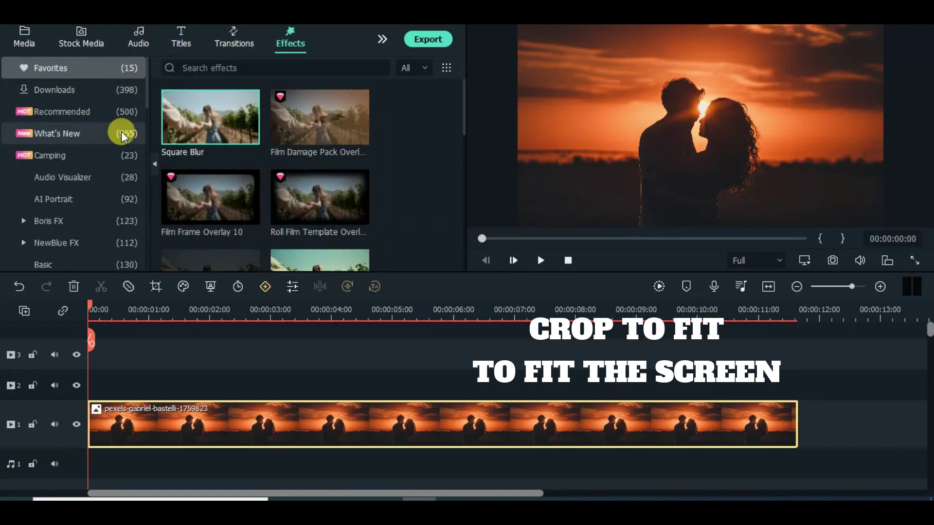
{"action": "left_click_drag", "start_coordinate": [167, 142], "coordinate": [307, 440]}
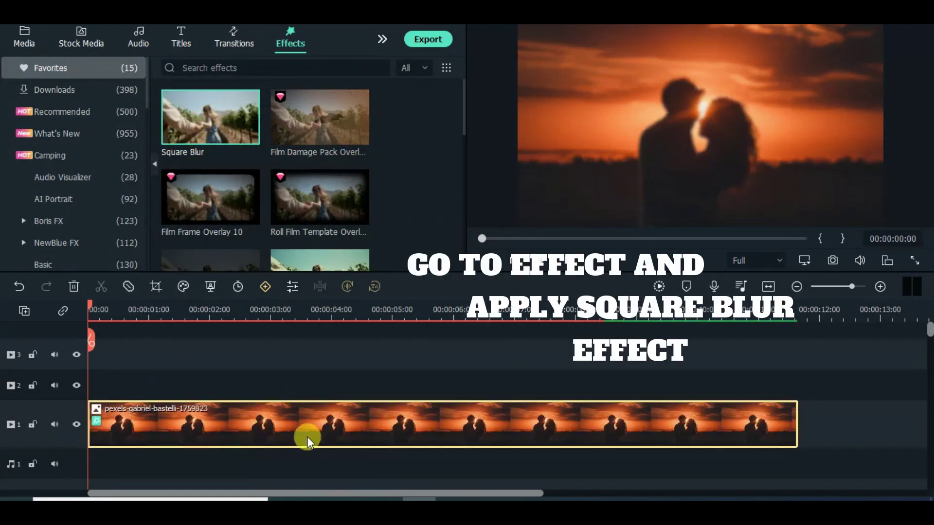
- Place the first family picture at the start of track 2, extend it to about 8 seconds and crop it to fit
{"action": "left_click", "coordinate": [20, 41]}
{"action": "left_click_drag", "start_coordinate": [463, 200], "coordinate": [462, 125]}
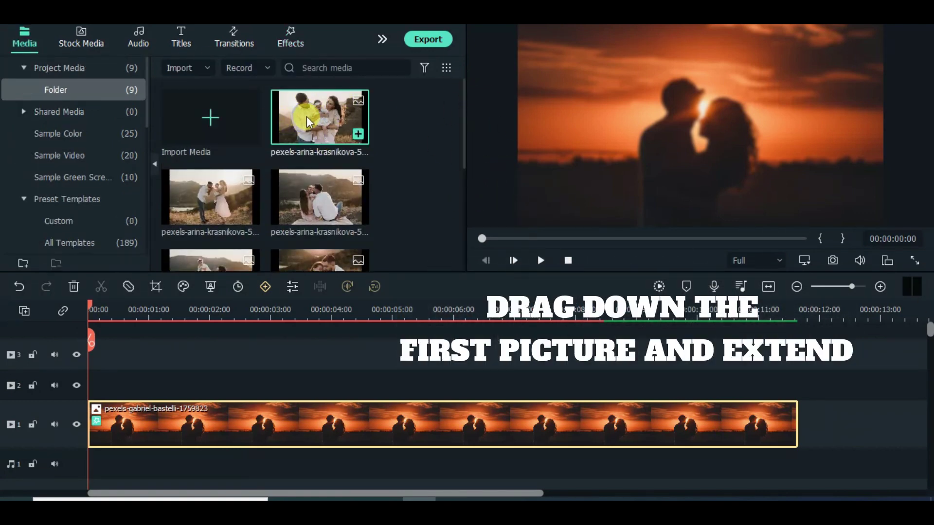
{"action": "left_click_drag", "start_coordinate": [306, 116], "coordinate": [121, 393]}
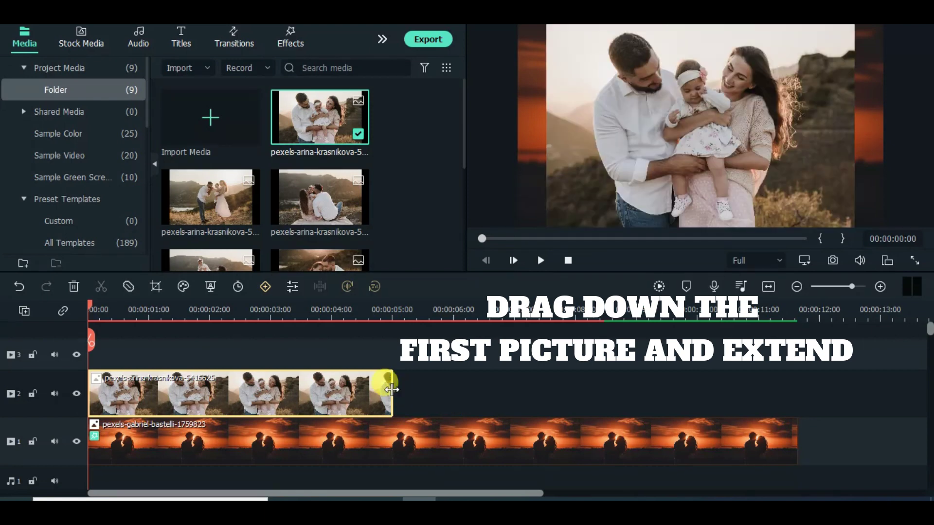
{"action": "left_click_drag", "start_coordinate": [391, 391], "coordinate": [559, 389]}
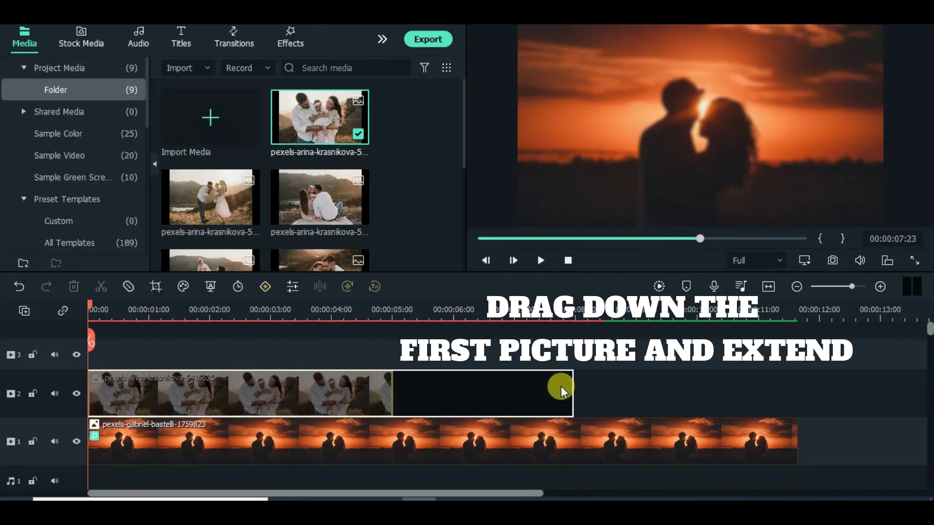
{"action": "right_click", "coordinate": [291, 390]}
{"action": "left_click", "coordinate": [325, 247]}
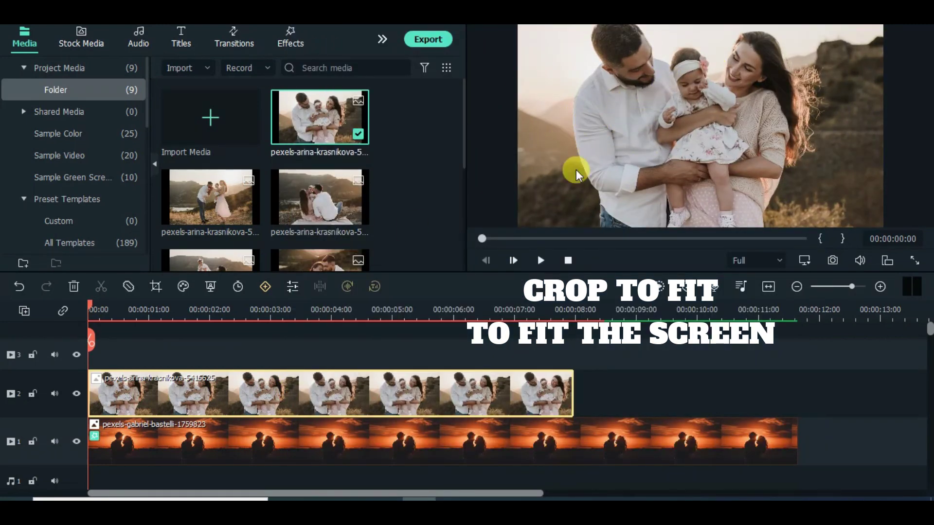
- Add a custom animation keyframe to the family picture at 00:00:00:15 with its scale set to 18%
{"action": "left_click_drag", "start_coordinate": [89, 305], "coordinate": [125, 304]}
{"action": "double_click", "coordinate": [189, 389]}
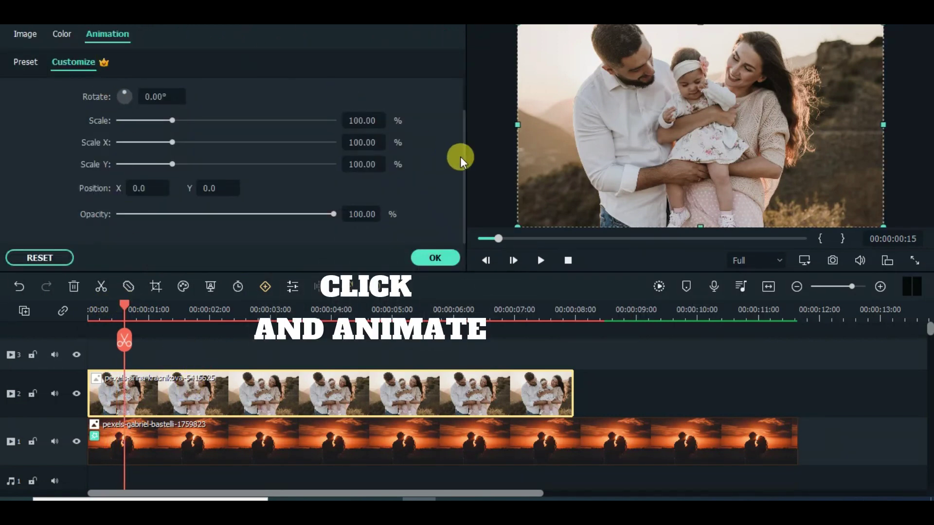
{"action": "scroll", "coordinate": [468, 146], "scroll_direction": "up", "scroll_amount": 2}
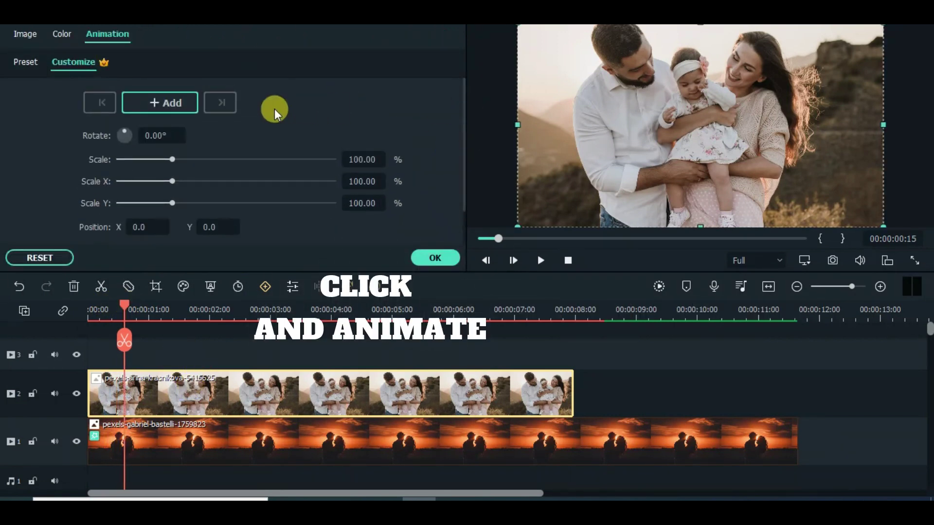
{"action": "left_click", "coordinate": [166, 103]}
{"action": "left_click", "coordinate": [356, 159]}
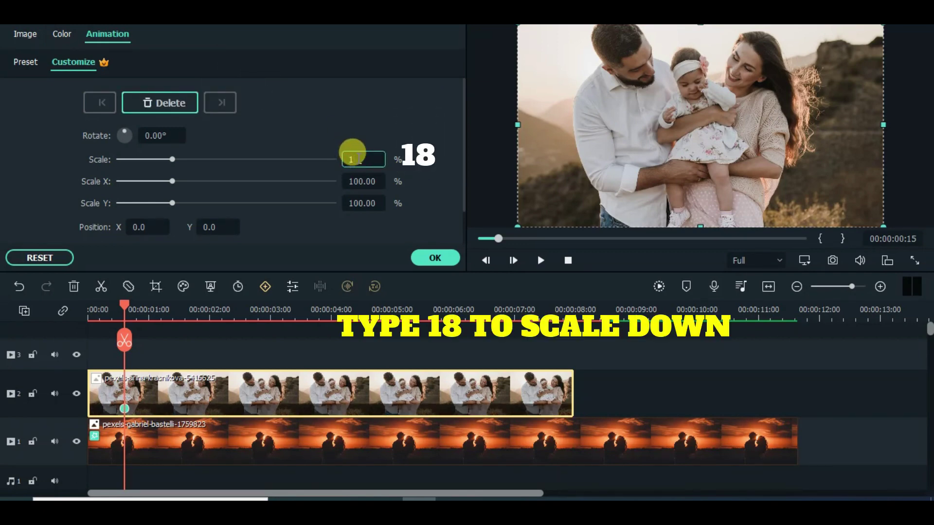
{"action": "key", "text": "Return"}
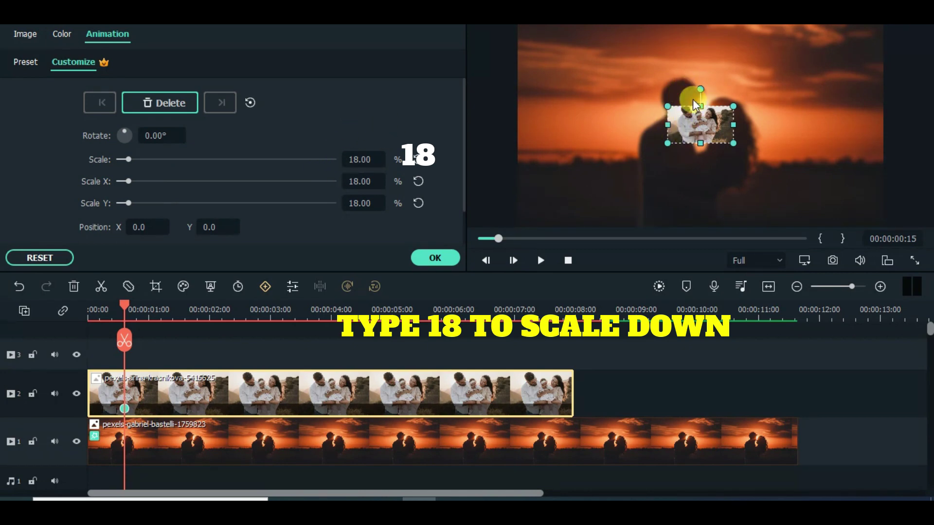
- Set the keyframe's X position to -270 and its opacity to 50%
{"action": "left_click_drag", "start_coordinate": [463, 138], "coordinate": [473, 177]}
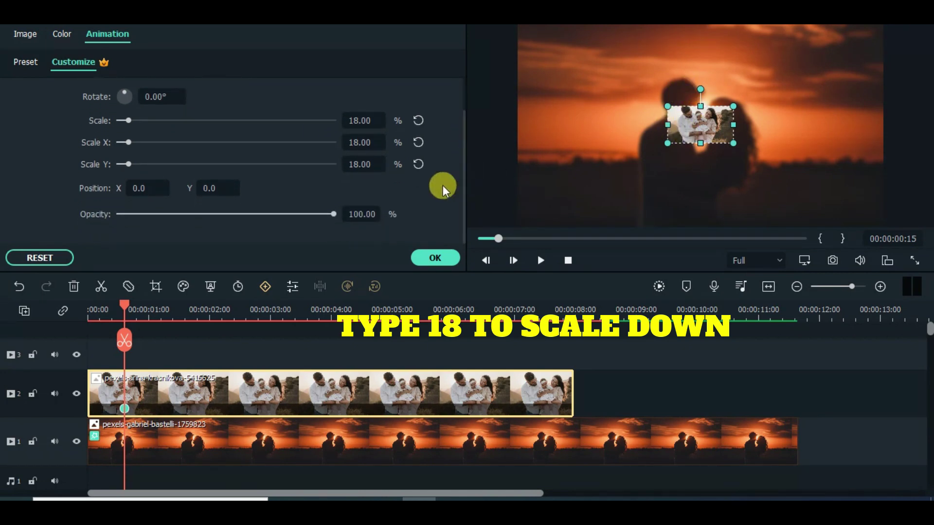
{"action": "left_click_drag", "start_coordinate": [147, 186], "coordinate": [156, 193]}
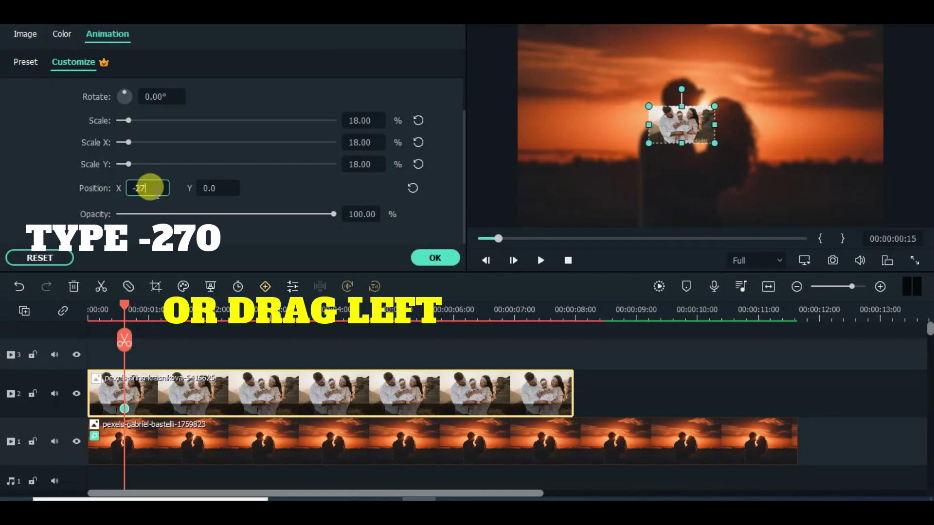
{"action": "key", "text": "Return"}
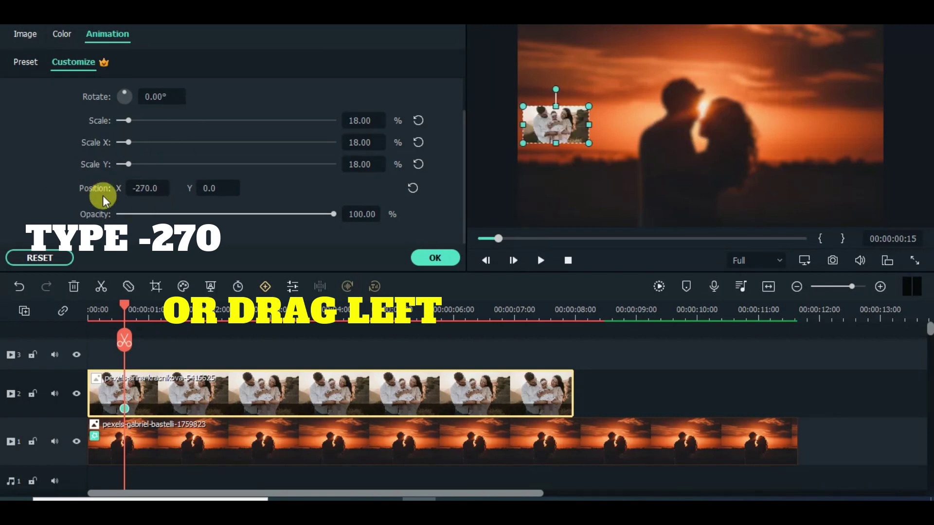
{"action": "left_click", "coordinate": [361, 214]}
{"action": "type", "text": "50"}
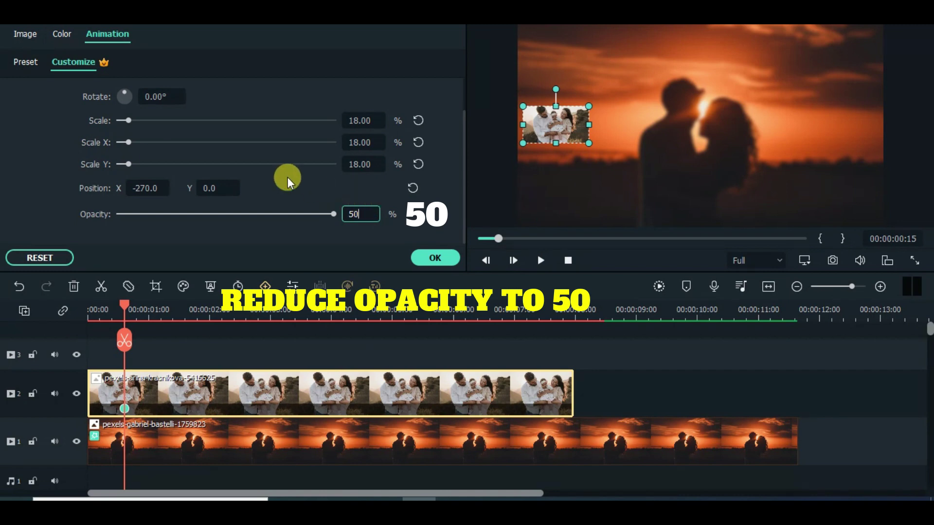
{"action": "left_click", "coordinate": [54, 175]}
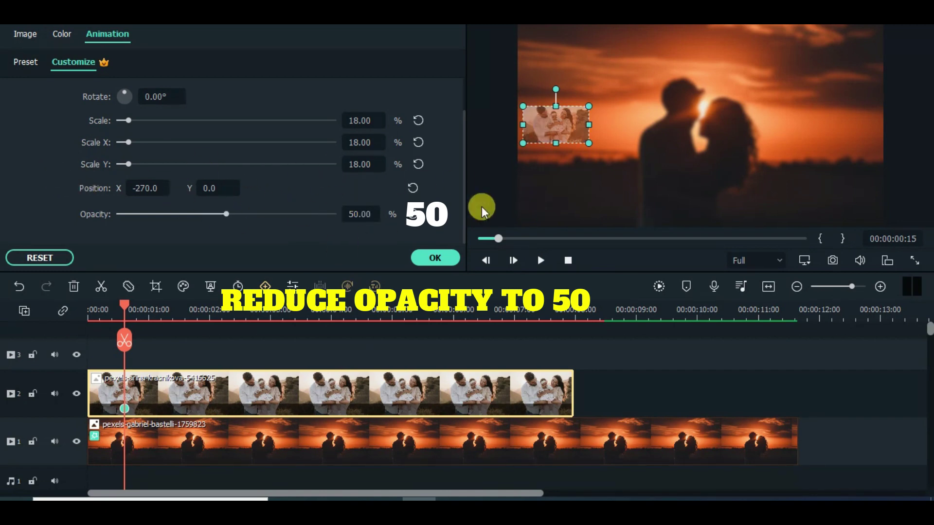
- Create a keyframe at 00:00:01:05 with scale 60%, X position 0 and opacity 100%
{"action": "left_click_drag", "start_coordinate": [125, 306], "coordinate": [161, 305]}
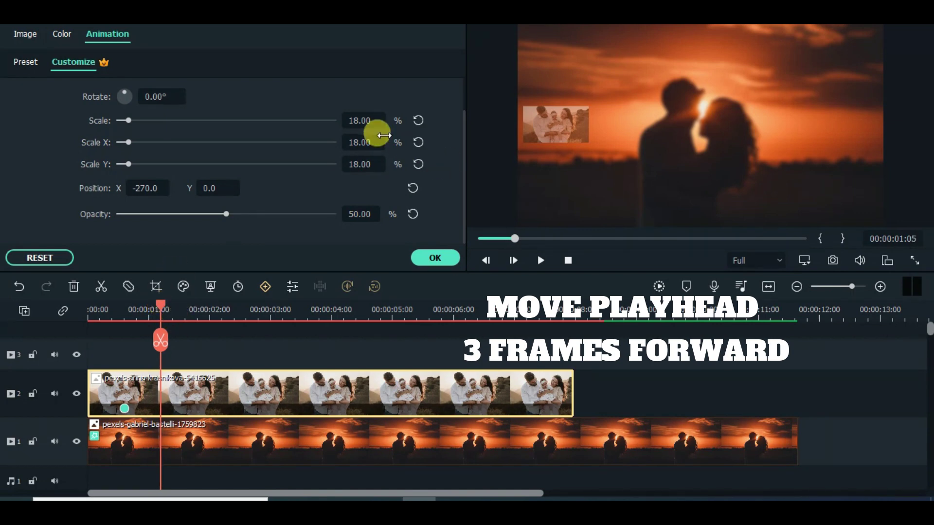
{"action": "left_click", "coordinate": [368, 117]}
{"action": "type", "text": "6"}
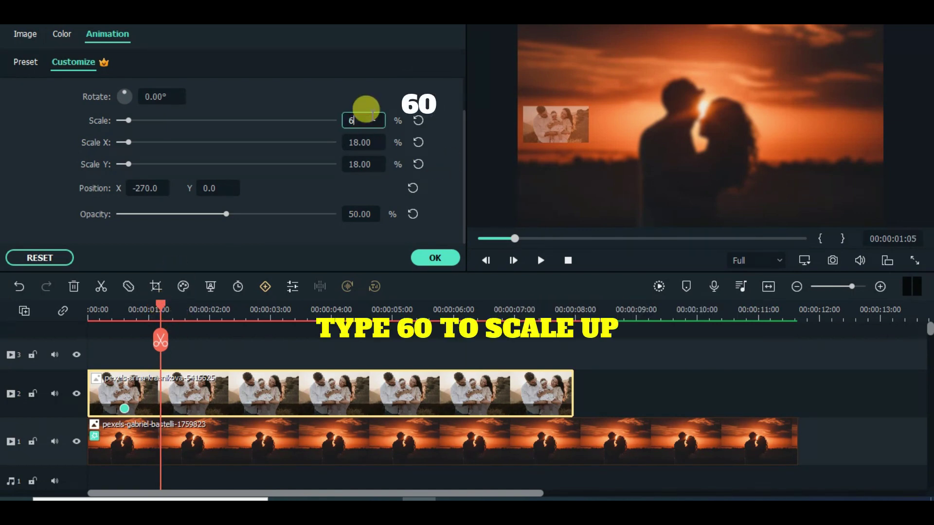
{"action": "type", "text": "0"}
{"action": "left_click", "coordinate": [63, 138]}
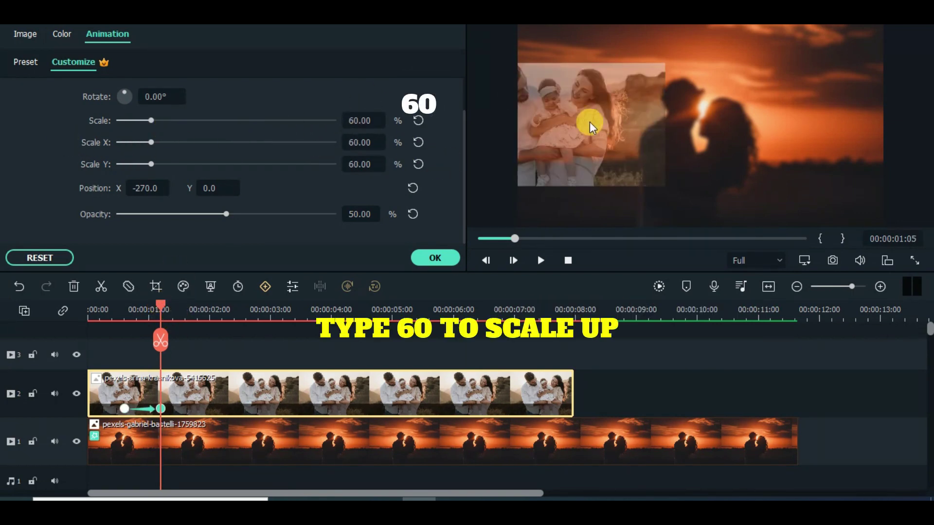
{"action": "left_click", "coordinate": [148, 185]}
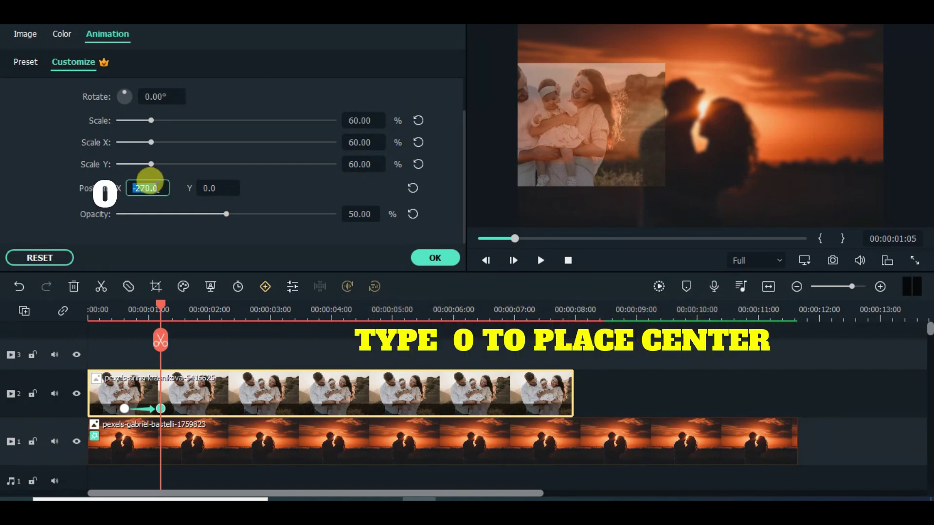
{"action": "left_click", "coordinate": [63, 189]}
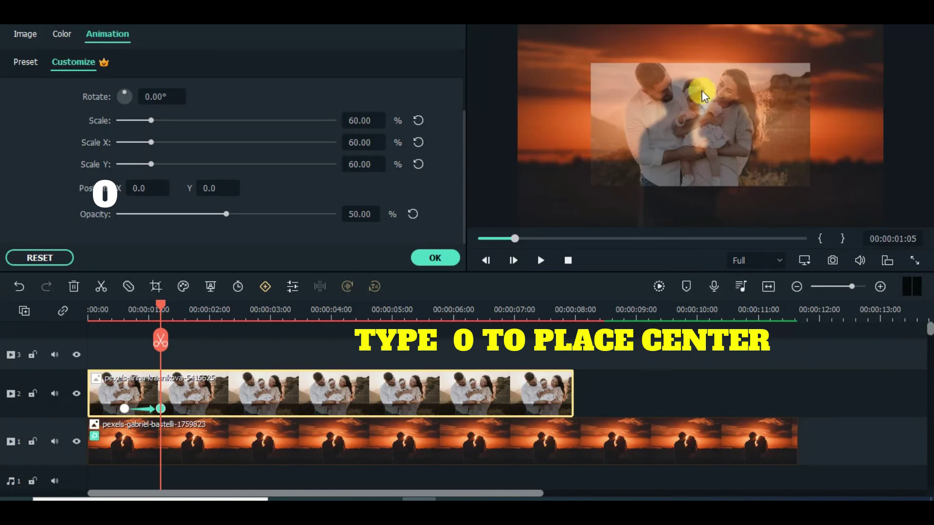
{"action": "left_click", "coordinate": [413, 214]}
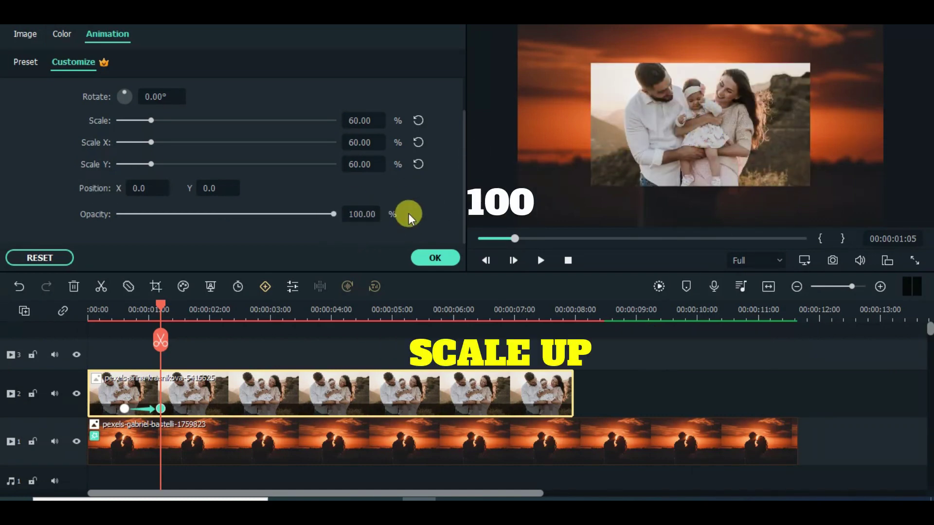
- Add a keyframe at 00:00:03:05 that holds the family picture's current scale, position and opacity
{"action": "left_click_drag", "start_coordinate": [160, 306], "coordinate": [283, 305]}
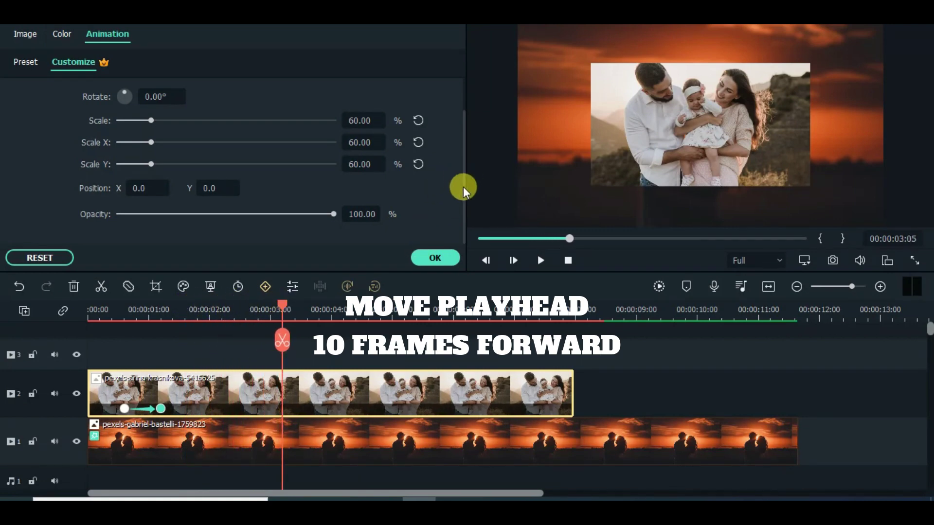
{"action": "scroll", "coordinate": [465, 180], "scroll_direction": "up", "scroll_amount": 2}
{"action": "left_click", "coordinate": [166, 100]}
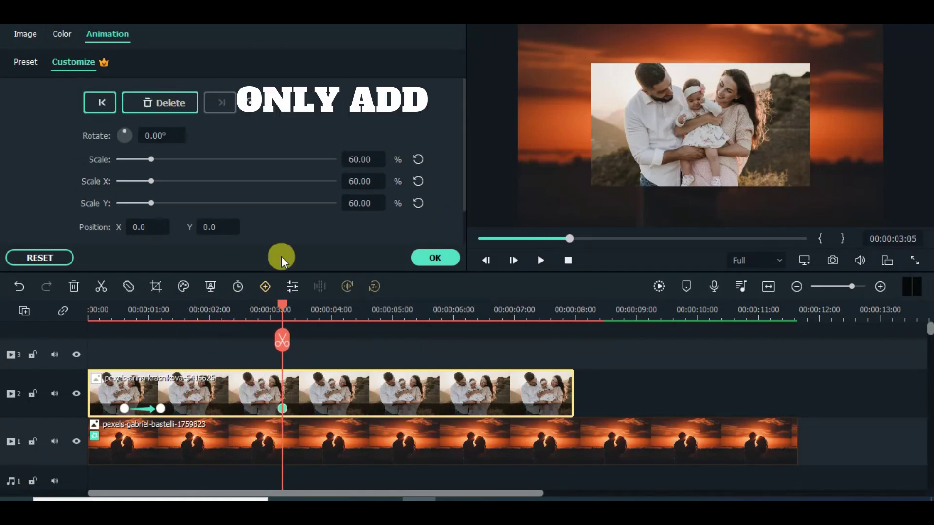
- Create a keyframe at 00:00:03:20 with scale 30% and X position 230, and apply the custom animation
{"action": "left_click_drag", "start_coordinate": [281, 305], "coordinate": [320, 306]}
{"action": "double_click", "coordinate": [360, 158]}
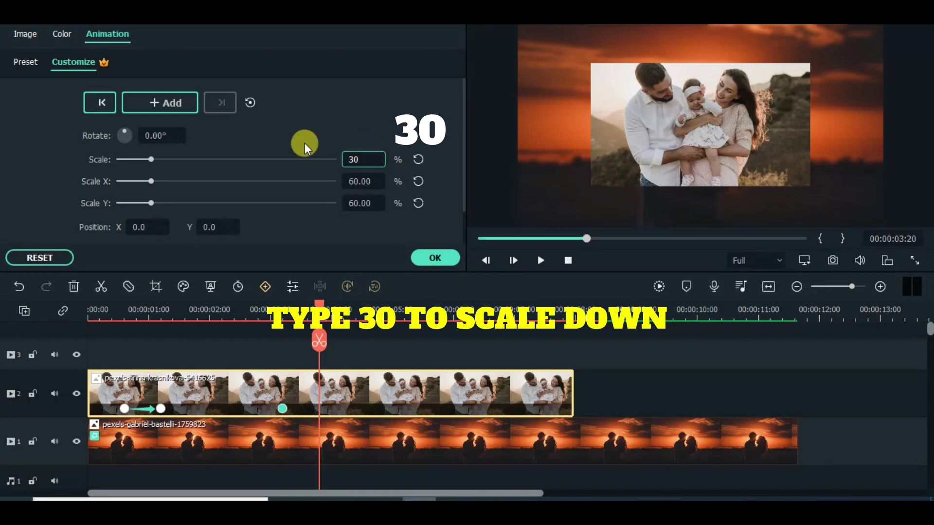
{"action": "type", "text": "30"}
{"action": "key", "text": "Return"}
{"action": "left_click_drag", "start_coordinate": [465, 135], "coordinate": [456, 179]}
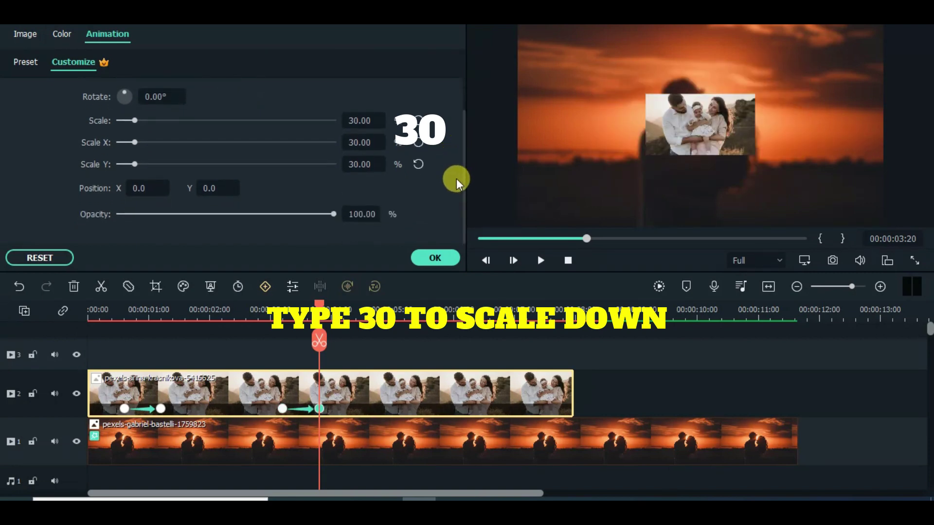
{"action": "double_click", "coordinate": [146, 188]}
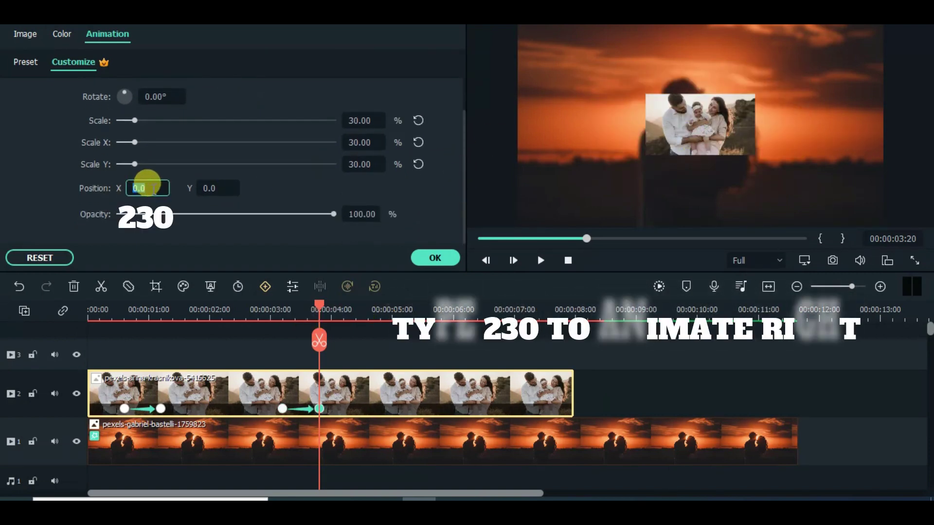
{"action": "type", "text": "230"}
{"action": "key", "text": "Return"}
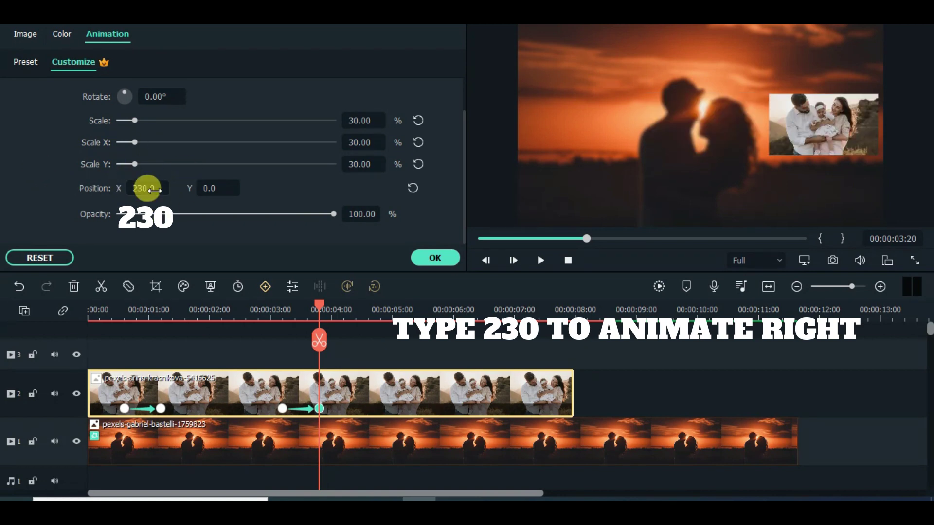
{"action": "left_click", "coordinate": [435, 258]}
- Render the timeline preview and play the picture animation from the beginning
{"action": "left_click", "coordinate": [480, 240]}
{"action": "left_click", "coordinate": [657, 281]}
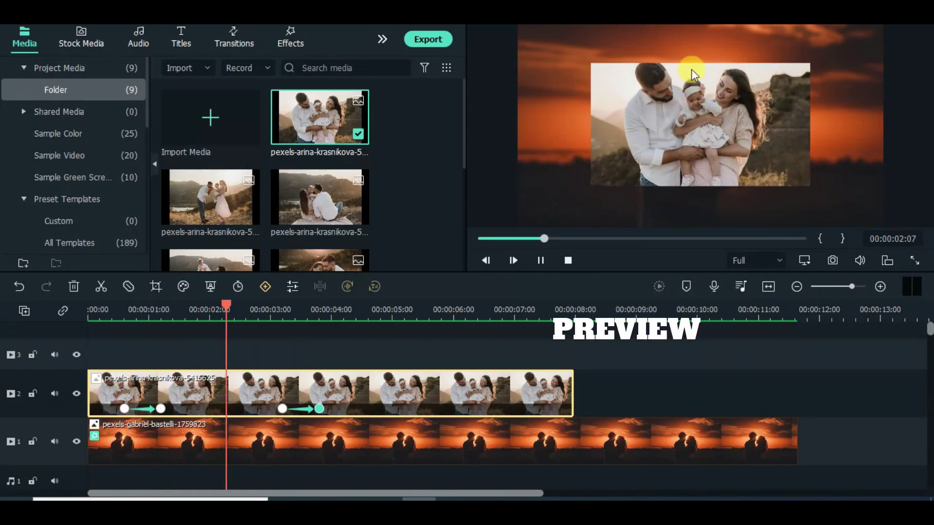
{"action": "left_click", "coordinate": [478, 238]}
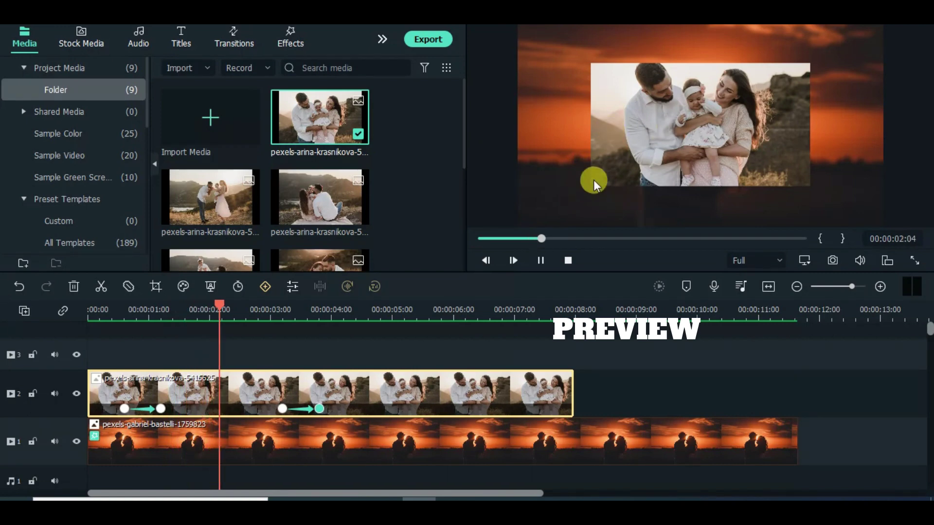
{"action": "left_click", "coordinate": [540, 260]}
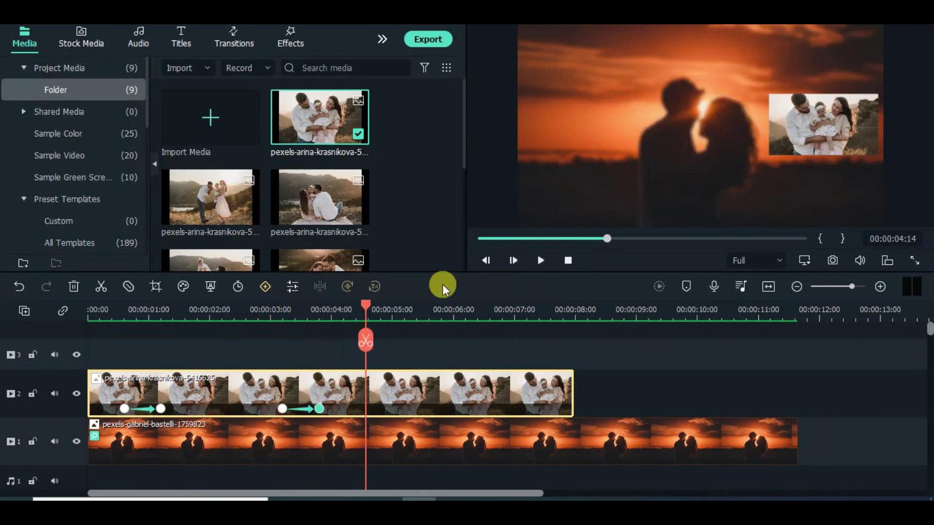
- Place the second family picture (5416629) on track 3 from 00:00:00:15, extend it to about 8.9 seconds, and crop it to fit
{"action": "left_click_drag", "start_coordinate": [364, 312], "coordinate": [124, 316]}
{"action": "left_click_drag", "start_coordinate": [204, 194], "coordinate": [133, 362]}
{"action": "left_click_drag", "start_coordinate": [428, 359], "coordinate": [629, 359]}
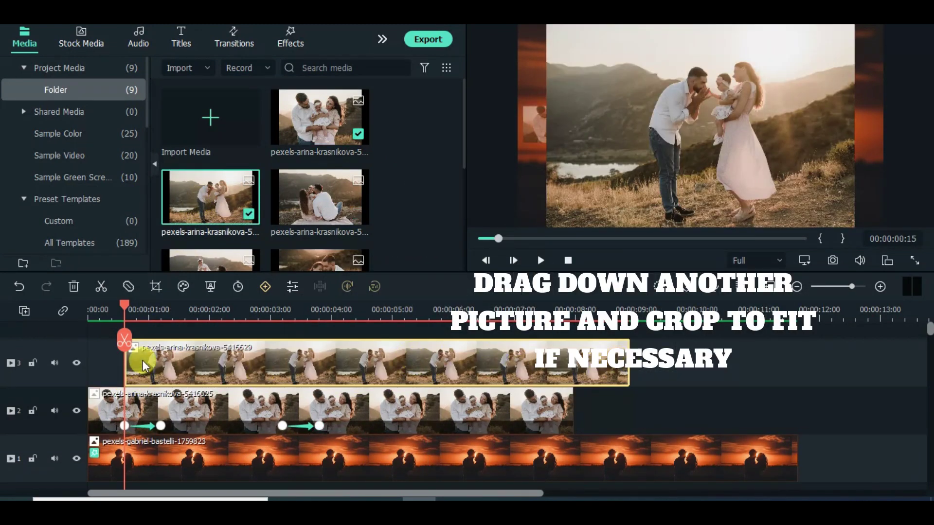
{"action": "right_click", "coordinate": [144, 359]}
{"action": "left_click", "coordinate": [214, 247]}
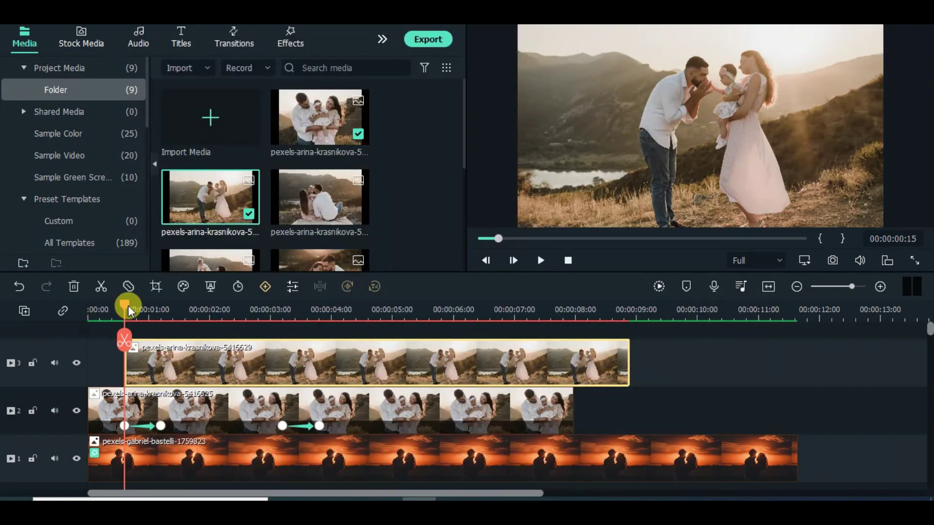
- Add a custom animation keyframe to the second picture at 00:00:03:05 and set its scale to 18%
{"action": "left_click_drag", "start_coordinate": [127, 306], "coordinate": [283, 305]}
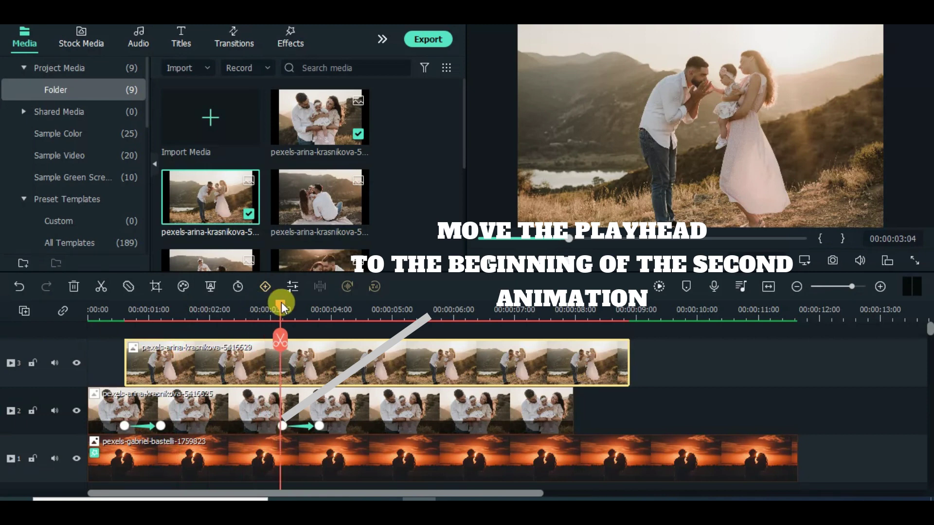
{"action": "double_click", "coordinate": [331, 361]}
{"action": "left_click_drag", "start_coordinate": [463, 166], "coordinate": [467, 128]}
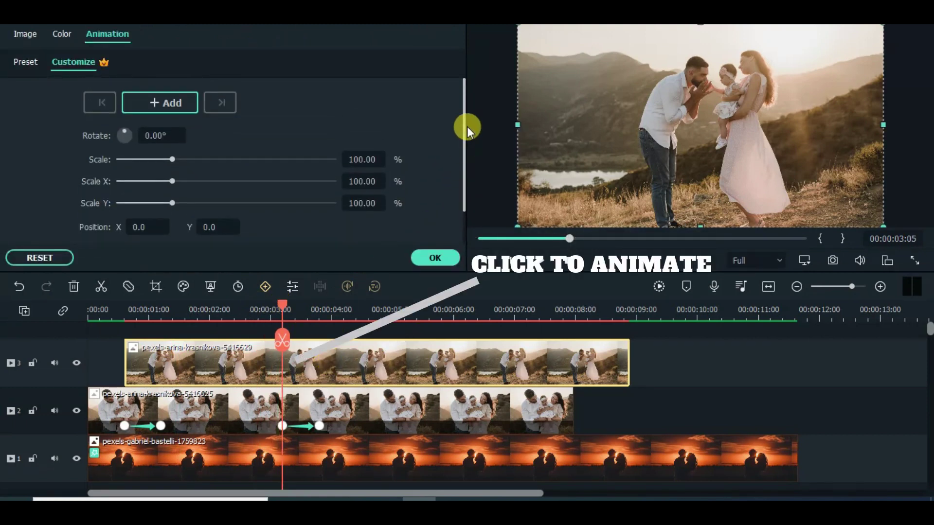
{"action": "left_click", "coordinate": [168, 103]}
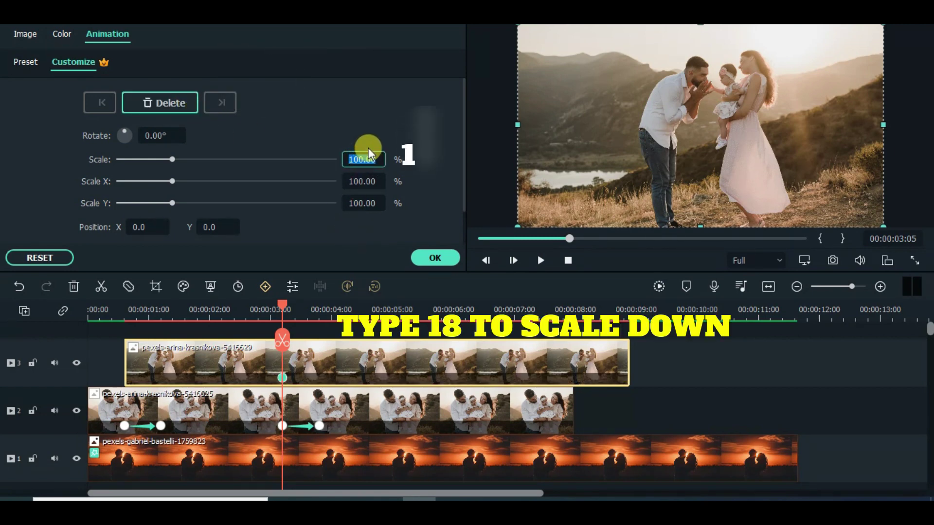
{"action": "type", "text": "18"}
{"action": "key", "text": "Return"}
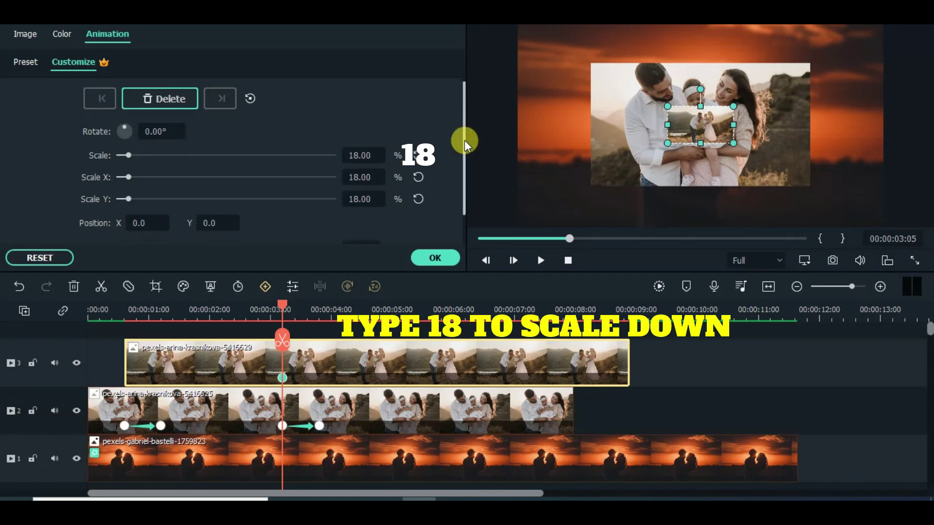
- Set the second picture's X position to -270 and its opacity to 50% in the 00:00:03:05 keyframe
{"action": "scroll", "coordinate": [465, 140], "scroll_direction": "down", "scroll_amount": 2}
{"action": "left_click_drag", "start_coordinate": [140, 188], "coordinate": [156, 192]}
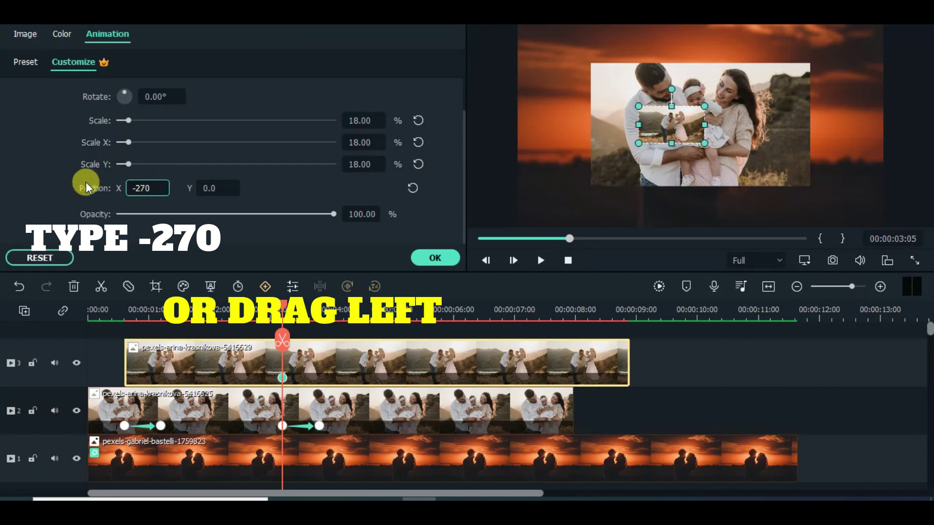
{"action": "key", "text": "Return"}
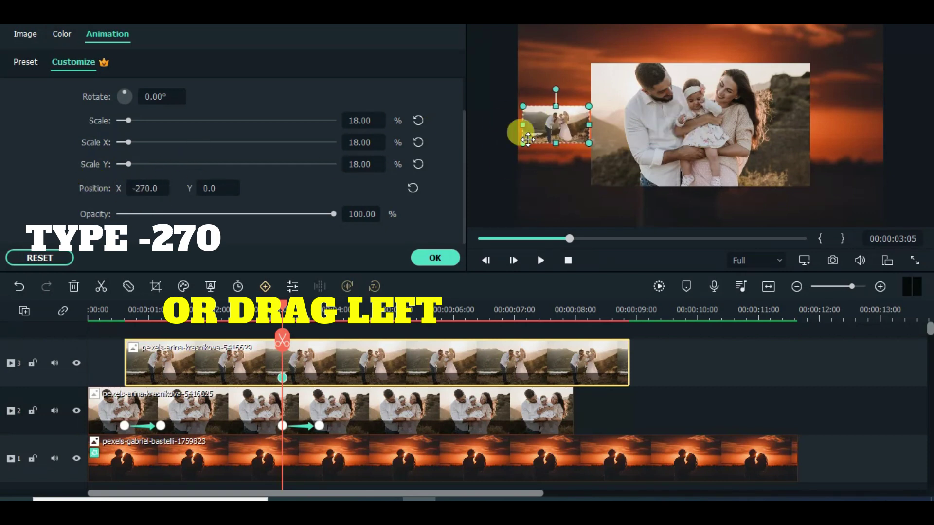
{"action": "left_click", "coordinate": [358, 214]}
{"action": "type", "text": "50"}
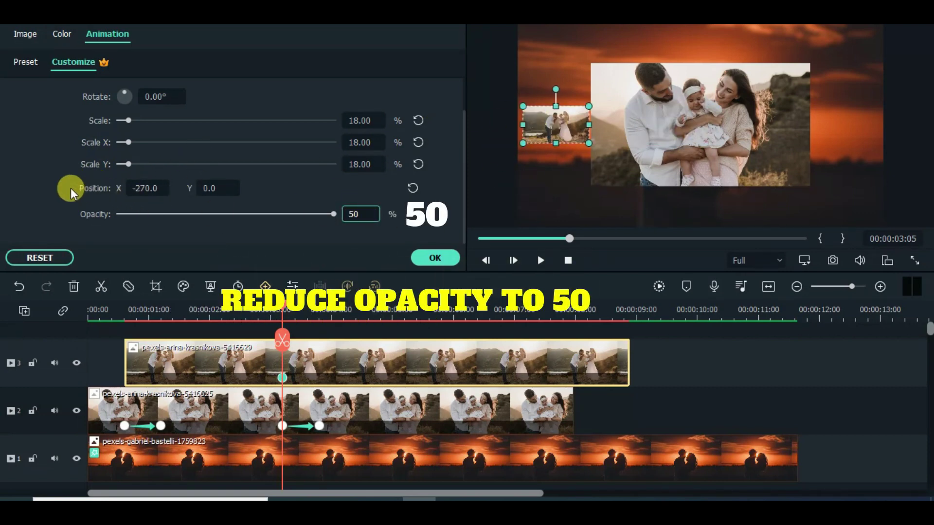
{"action": "key", "text": "Return"}
- Create a keyframe on the second picture at 00:00:03:20 with scale 60%, X position 0 and opacity 100%
{"action": "left_click_drag", "start_coordinate": [282, 308], "coordinate": [320, 307]}
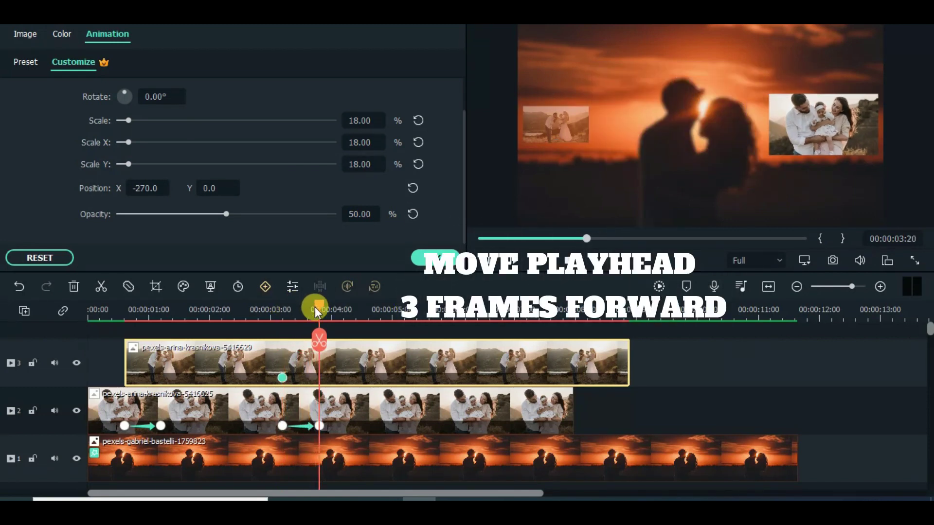
{"action": "left_click", "coordinate": [353, 120]}
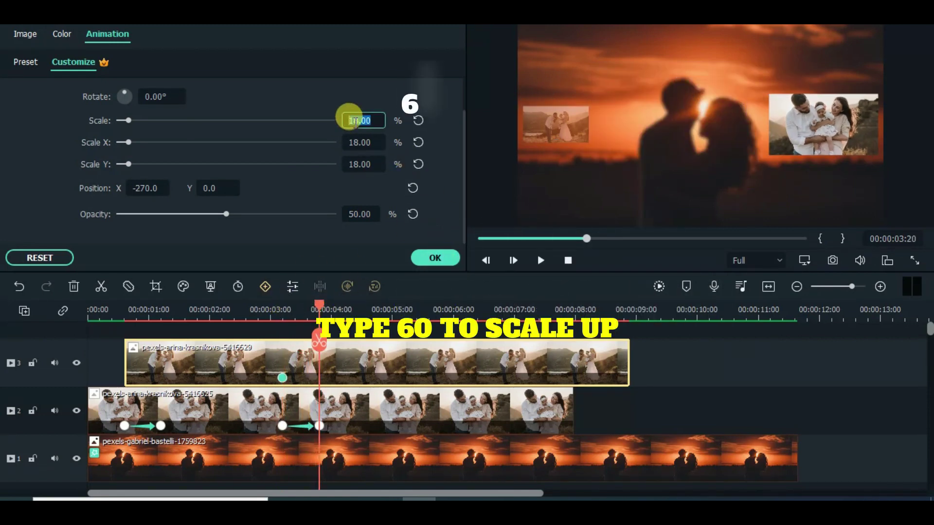
{"action": "type", "text": "60"}
{"action": "key", "text": "Return"}
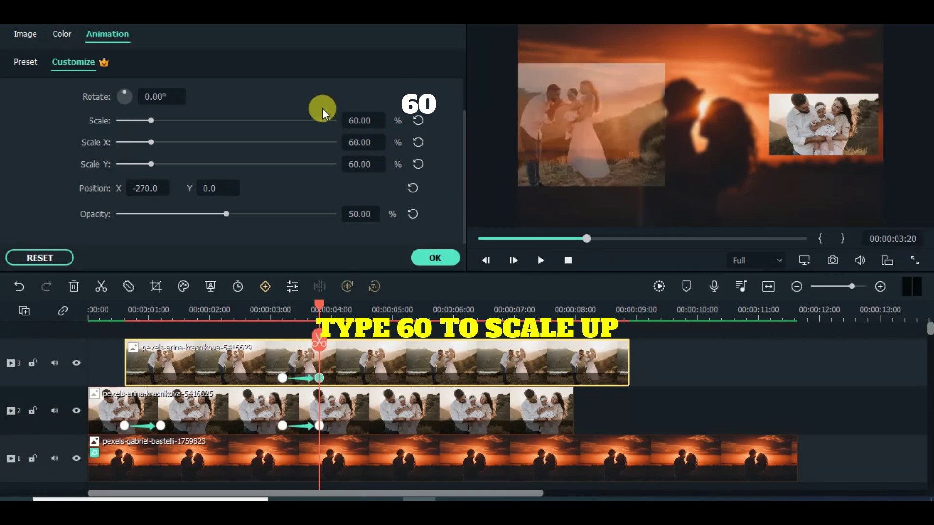
{"action": "left_click", "coordinate": [150, 187]}
{"action": "type", "text": "0"}
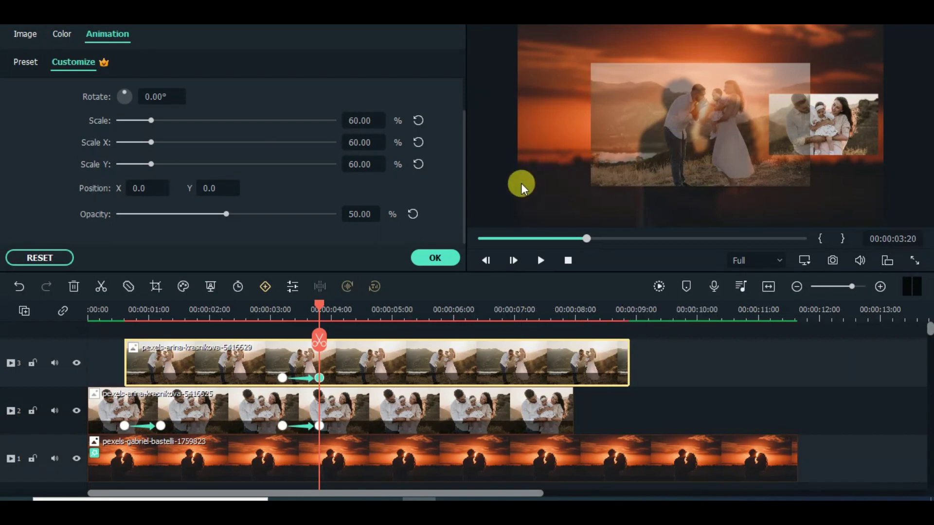
{"action": "left_click", "coordinate": [412, 215]}
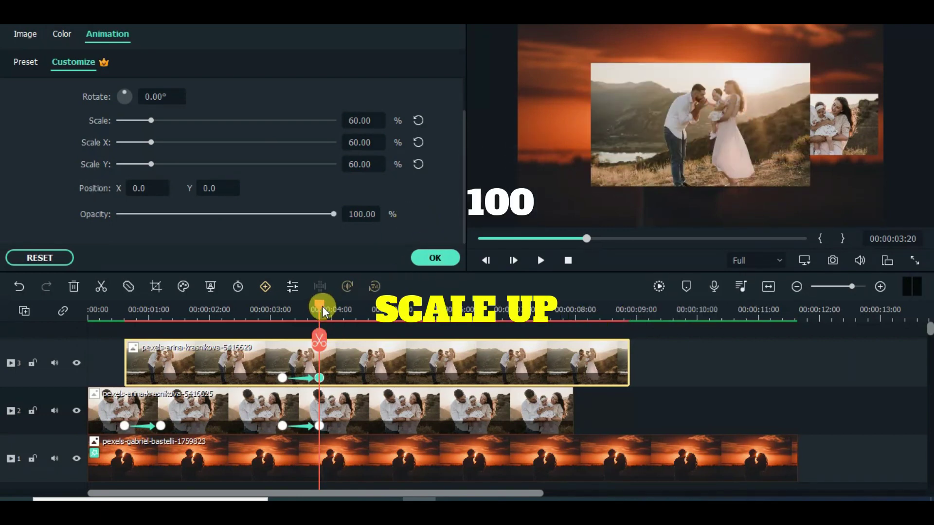
- Add a keyframe at 00:00:05:20 that holds the second picture's current scale, position and opacity
{"action": "left_click_drag", "start_coordinate": [322, 305], "coordinate": [440, 304]}
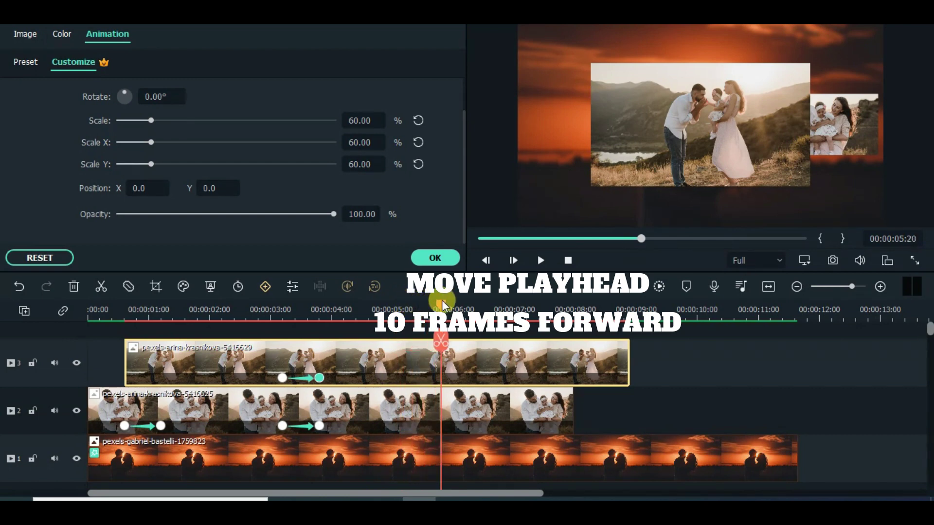
{"action": "scroll", "coordinate": [465, 173], "scroll_direction": "up", "scroll_amount": 2}
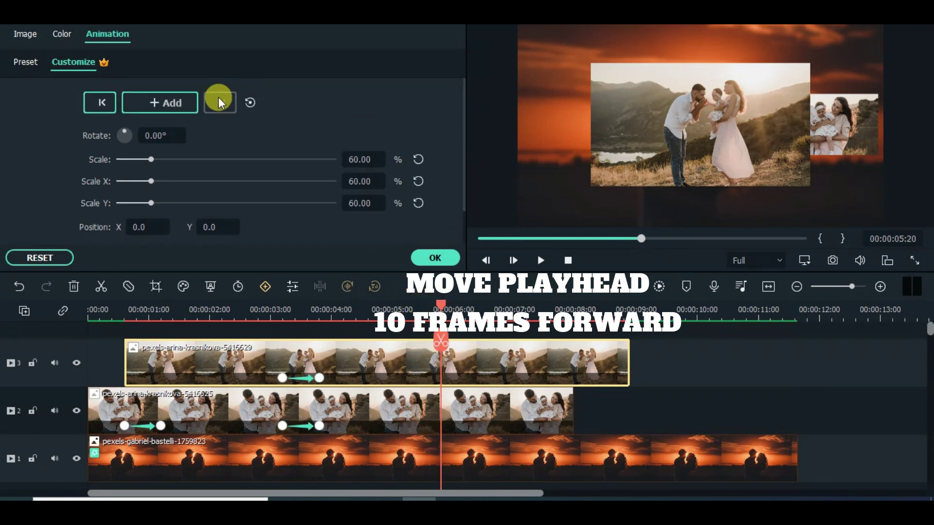
{"action": "left_click", "coordinate": [186, 101]}
- Create a keyframe on the second picture at 00:00:06:10 with scale 30% and X position 230, and apply the animation
{"action": "left_click_drag", "start_coordinate": [441, 306], "coordinate": [478, 303]}
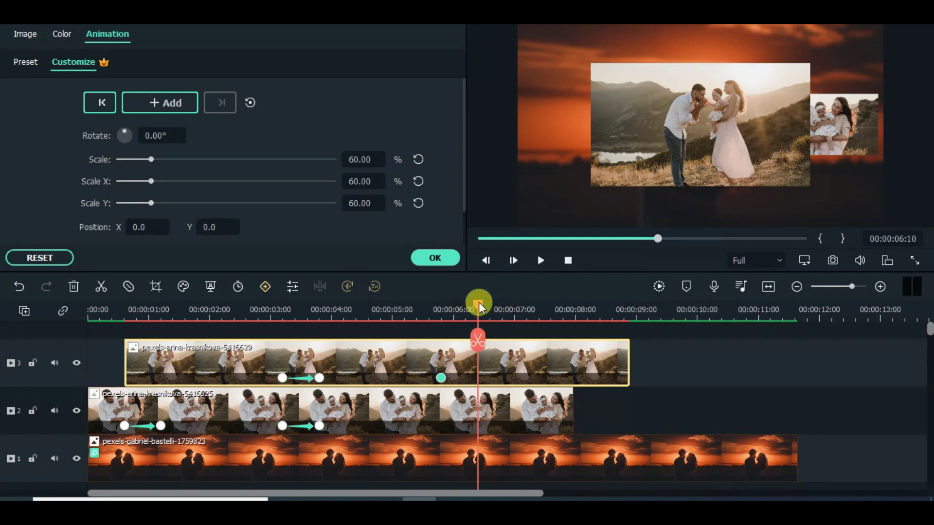
{"action": "double_click", "coordinate": [367, 159]}
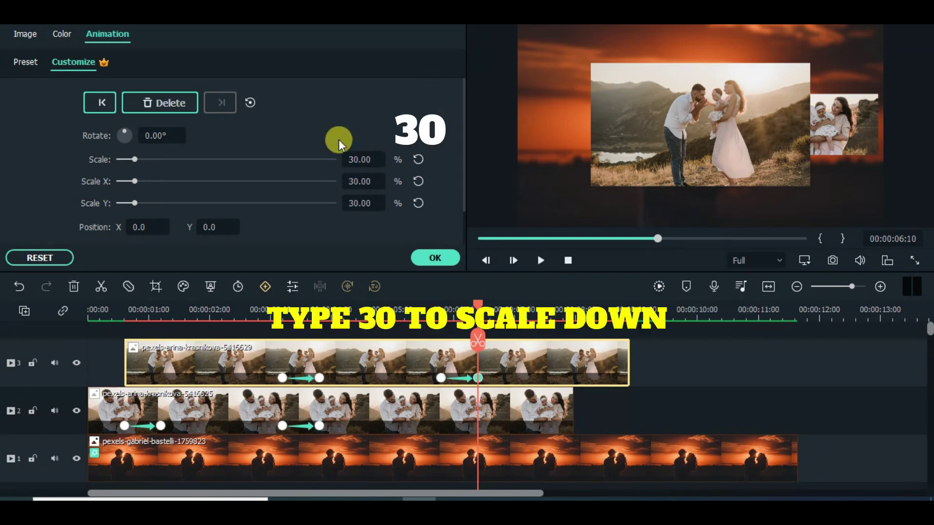
{"action": "left_click_drag", "start_coordinate": [463, 138], "coordinate": [465, 174]}
{"action": "double_click", "coordinate": [148, 188]}
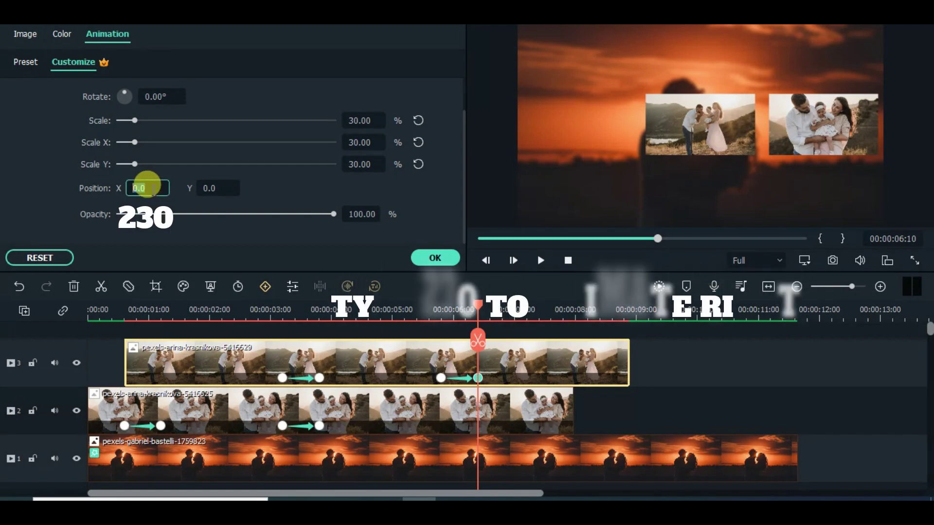
{"action": "type", "text": "23"}
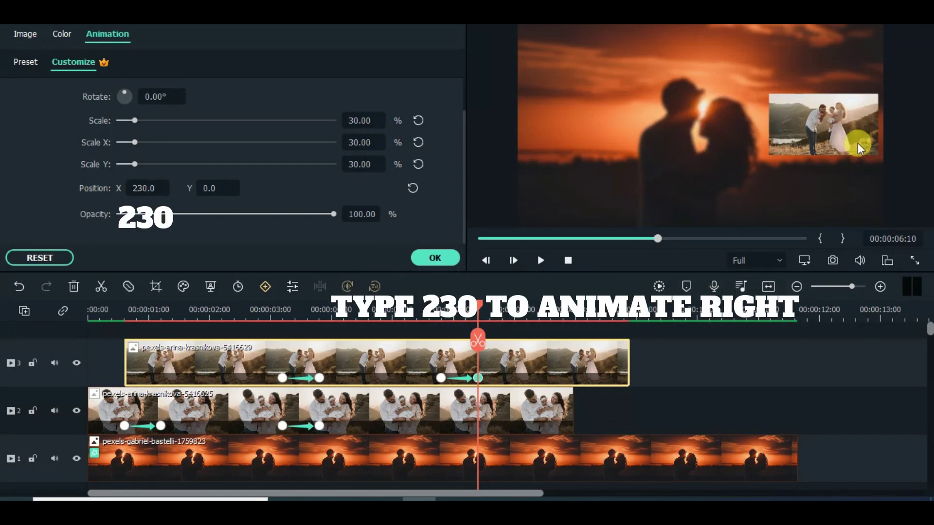
{"action": "left_click", "coordinate": [435, 258]}
- Split the first picture's clip on track 2 at 00:00:06:10 and delete the part after the split
{"action": "left_click", "coordinate": [487, 414]}
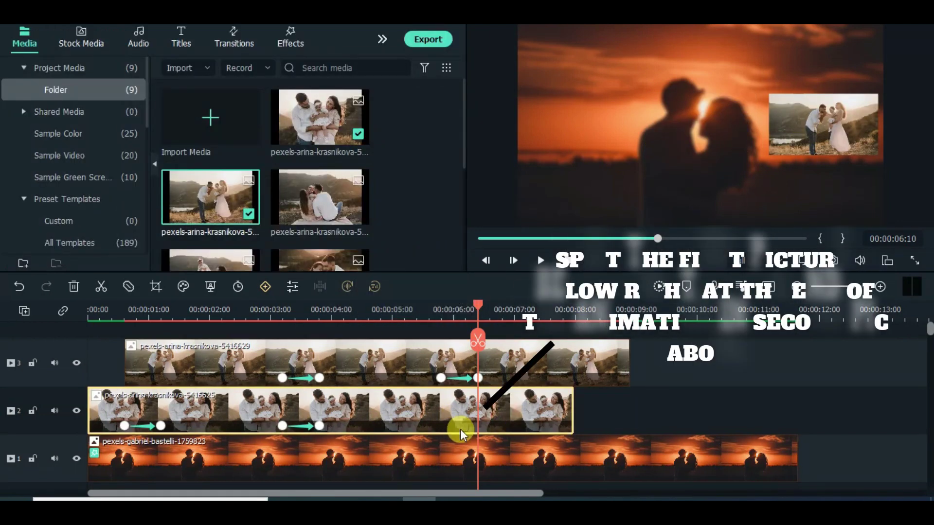
{"action": "left_click", "coordinate": [100, 286]}
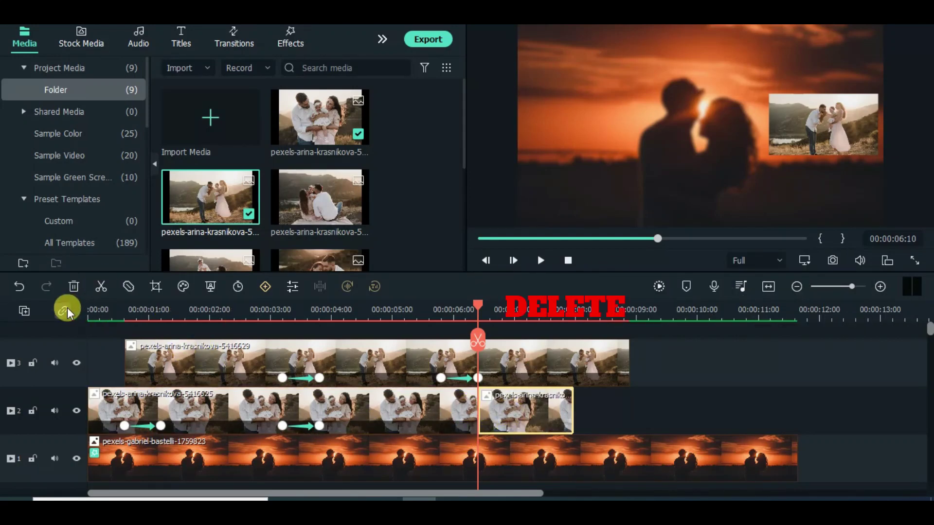
{"action": "left_click", "coordinate": [75, 285]}
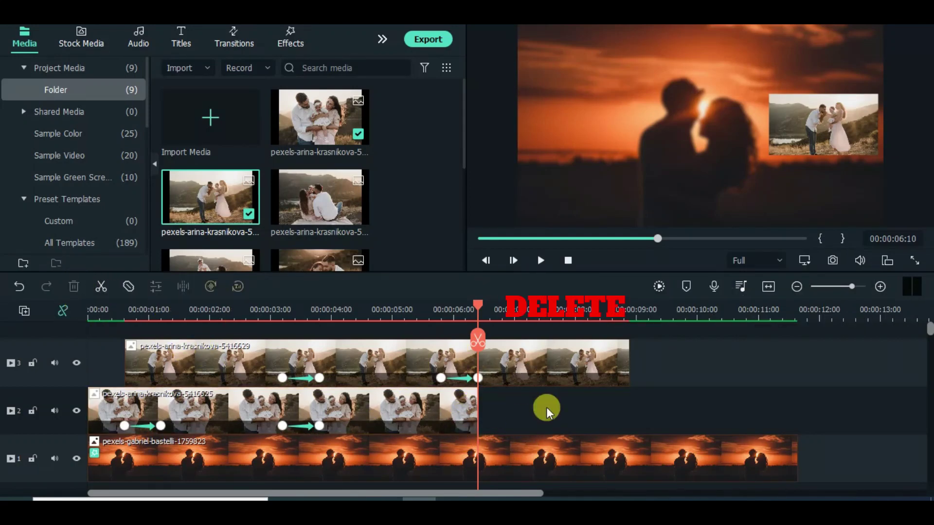
- Play the animation of both pictures from the beginning to check the handover between them
{"action": "left_click", "coordinate": [480, 239]}
{"action": "left_click", "coordinate": [540, 260]}
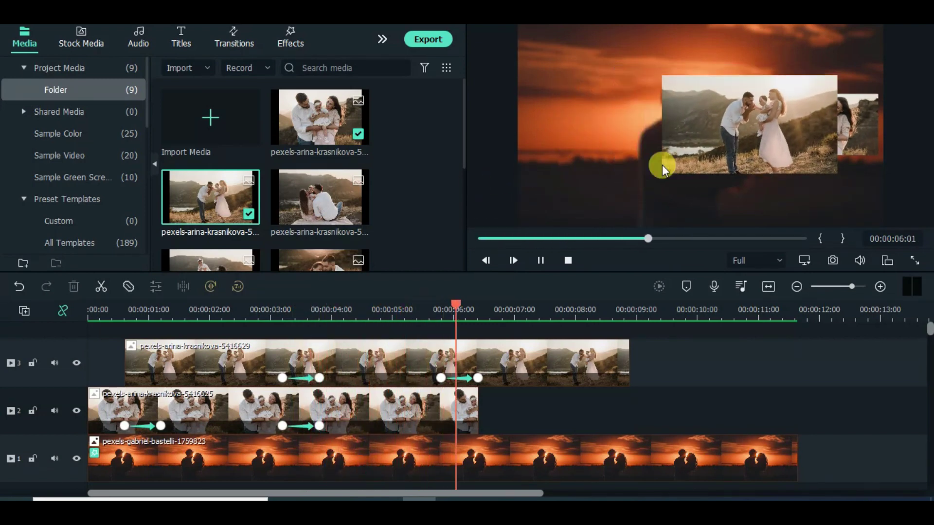
{"action": "left_click", "coordinate": [539, 261]}
- Add a video track and place the third family picture (5416632) on track 4 starting at 00:00:03:05
{"action": "left_click_drag", "start_coordinate": [532, 309], "coordinate": [282, 317]}
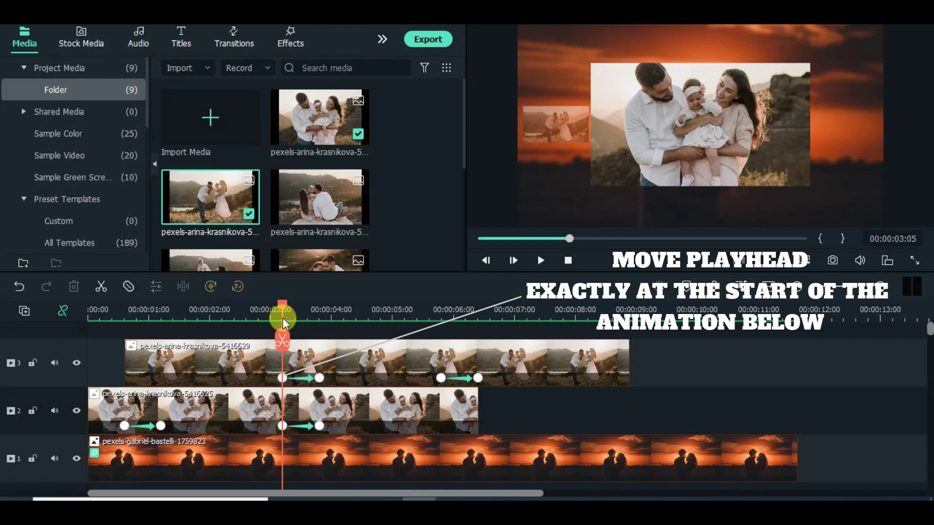
{"action": "left_click", "coordinate": [25, 311]}
{"action": "left_click", "coordinate": [62, 329]}
{"action": "left_click_drag", "start_coordinate": [319, 197], "coordinate": [286, 355]}
- Extend the third picture's clip to about 13.4 seconds and the second's to about 11.5 seconds, and crop the third to fit
{"action": "left_click_drag", "start_coordinate": [587, 366], "coordinate": [835, 367]}
{"action": "left_click_drag", "start_coordinate": [628, 406], "coordinate": [788, 408]}
{"action": "left_click_drag", "start_coordinate": [837, 363], "coordinate": [904, 362]}
{"action": "right_click", "coordinate": [397, 362]}
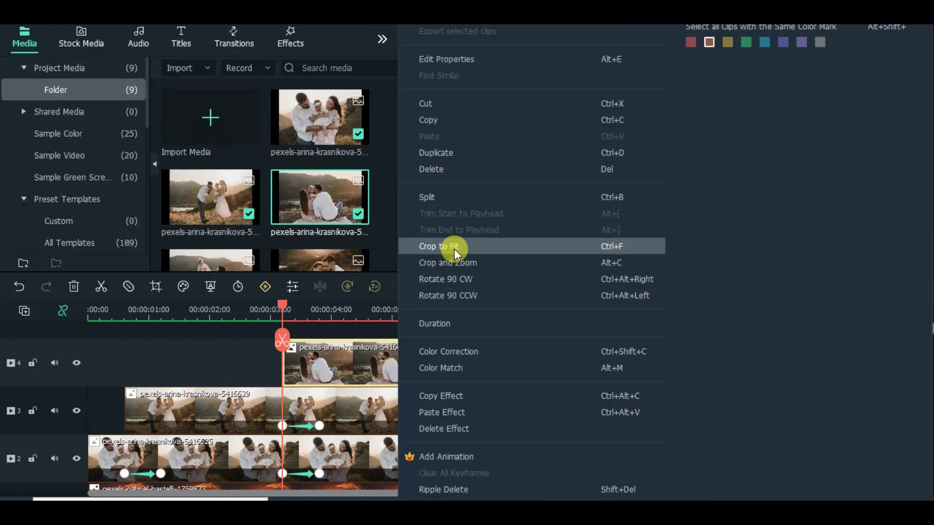
{"action": "left_click", "coordinate": [455, 247]}
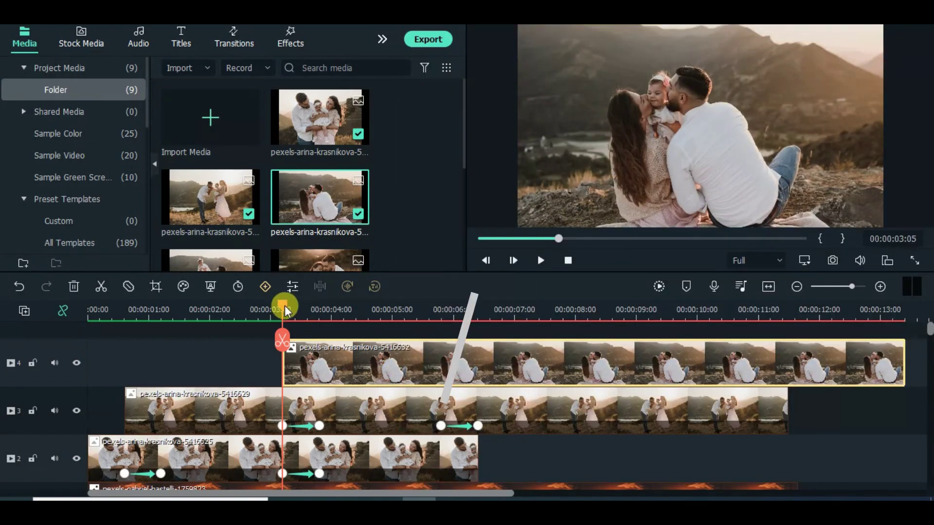
- Add a custom animation keyframe to the third picture at 00:00:05:20 and set its scale to 18%
{"action": "left_click_drag", "start_coordinate": [284, 306], "coordinate": [442, 306]}
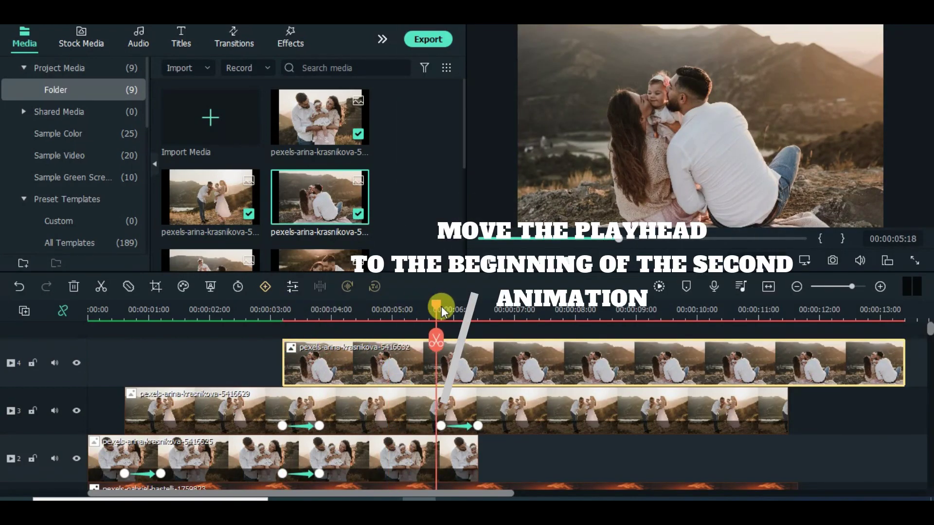
{"action": "double_click", "coordinate": [479, 352]}
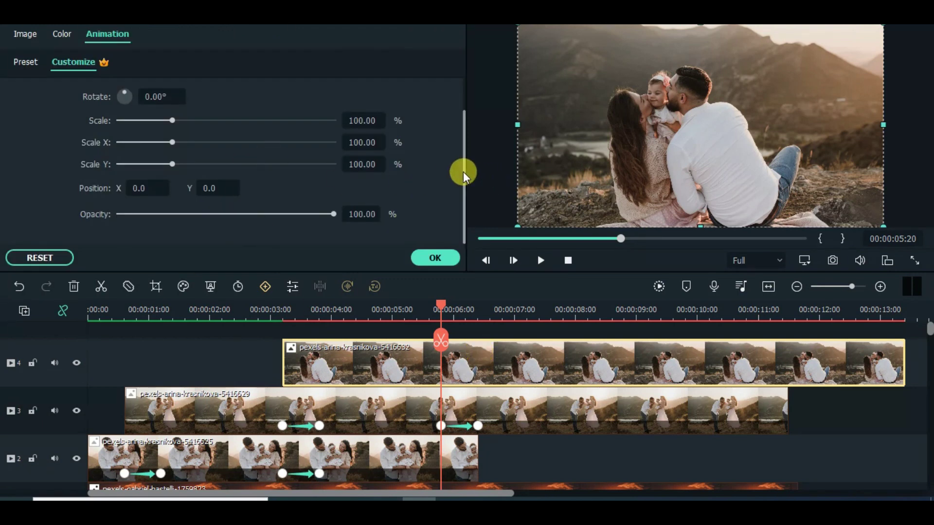
{"action": "left_click_drag", "start_coordinate": [463, 172], "coordinate": [459, 92]}
{"action": "left_click", "coordinate": [168, 102]}
{"action": "double_click", "coordinate": [366, 158]}
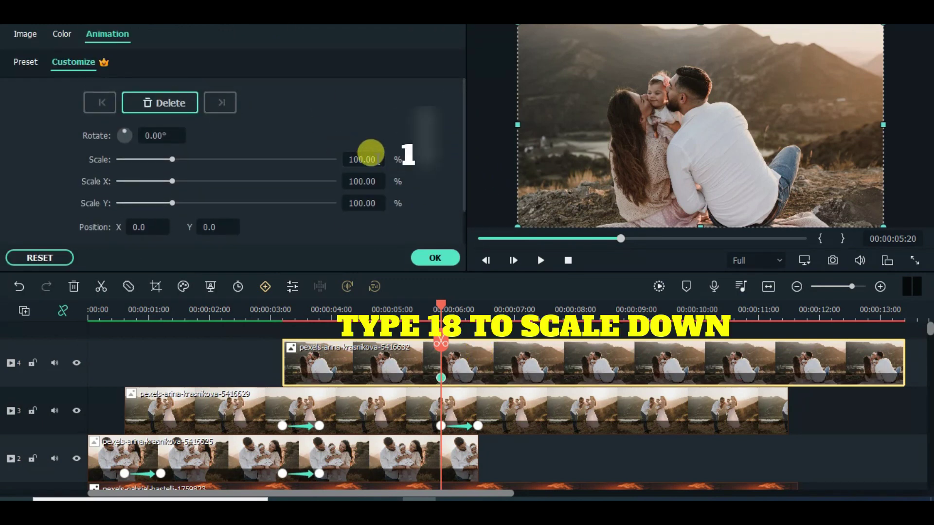
{"action": "type", "text": "18"}
{"action": "key", "text": "Return"}
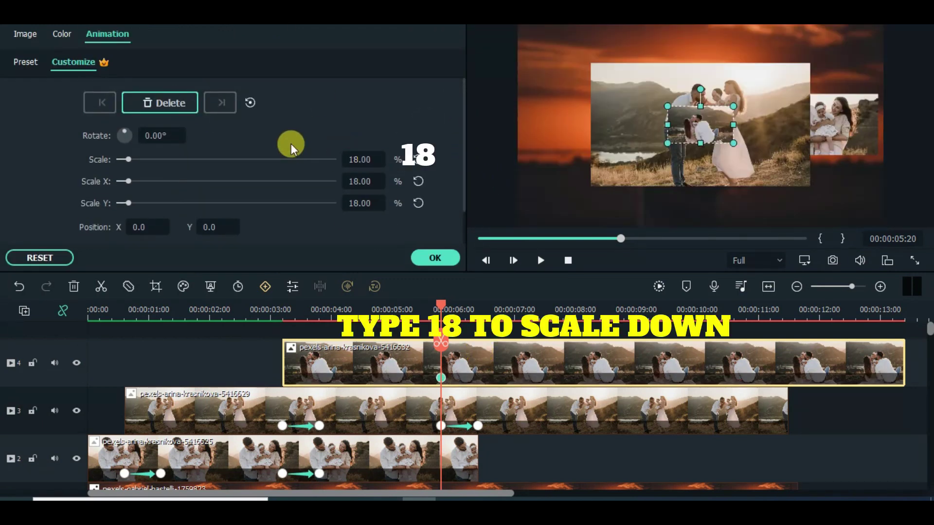
- Set the third picture's X position to -270 and its opacity to 50% in the 00:00:05:20 keyframe
{"action": "double_click", "coordinate": [147, 226]}
{"action": "type", "text": "-"}
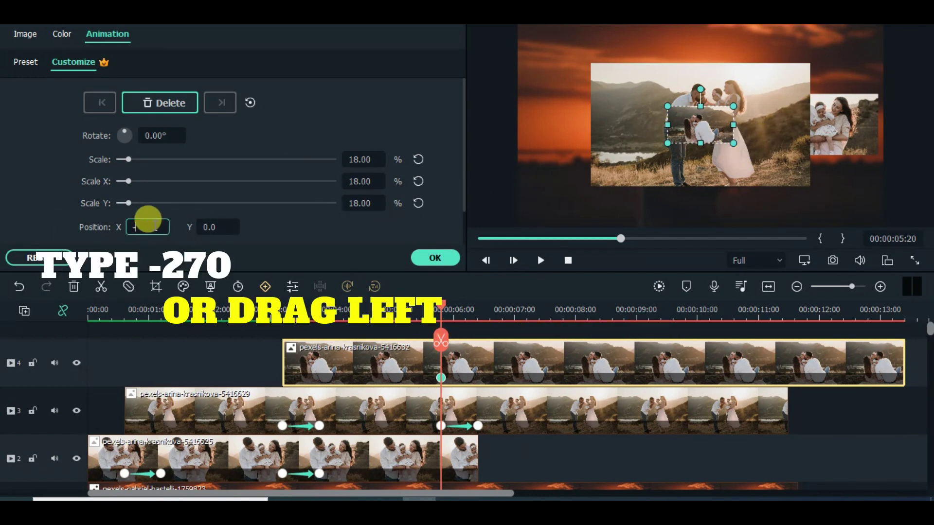
{"action": "type", "text": "270"}
{"action": "key", "text": "Return"}
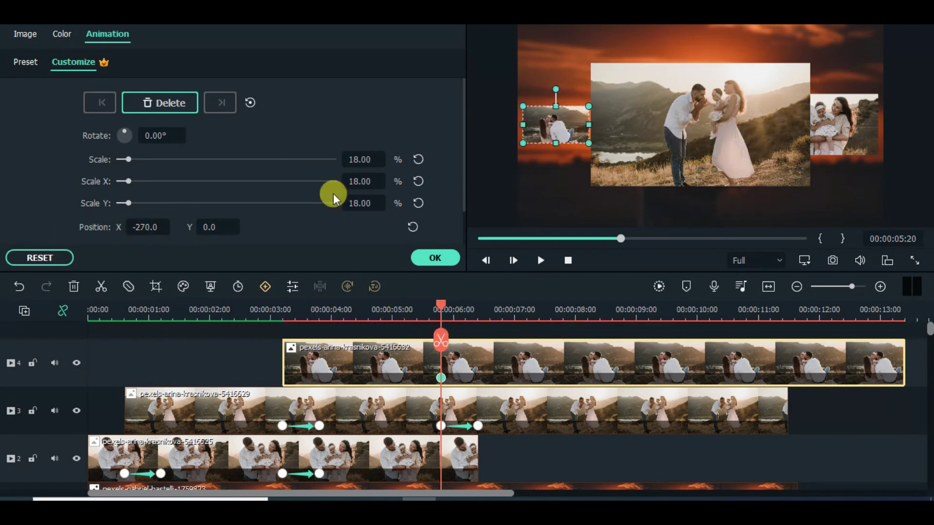
{"action": "scroll", "coordinate": [465, 167], "scroll_direction": "down", "scroll_amount": 2}
{"action": "double_click", "coordinate": [361, 214]}
{"action": "type", "text": "5"}
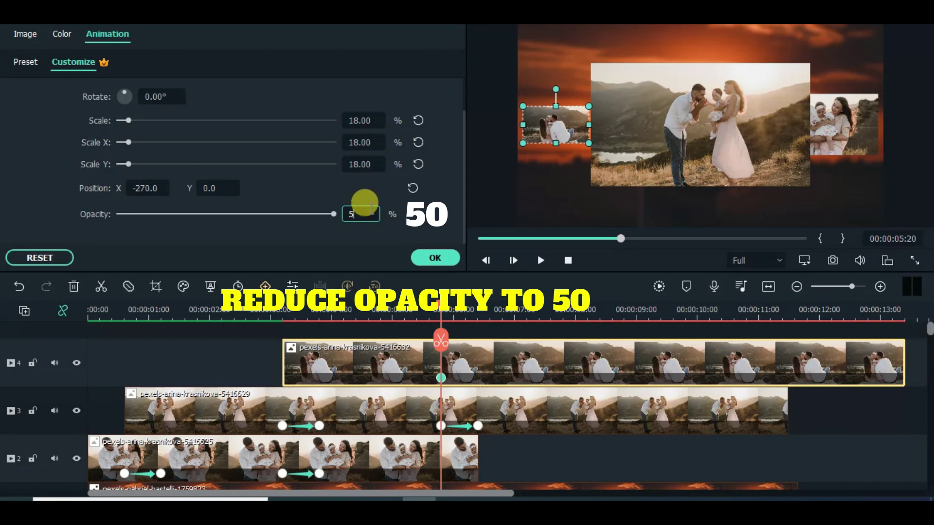
{"action": "type", "text": "0"}
{"action": "key", "text": "Return"}
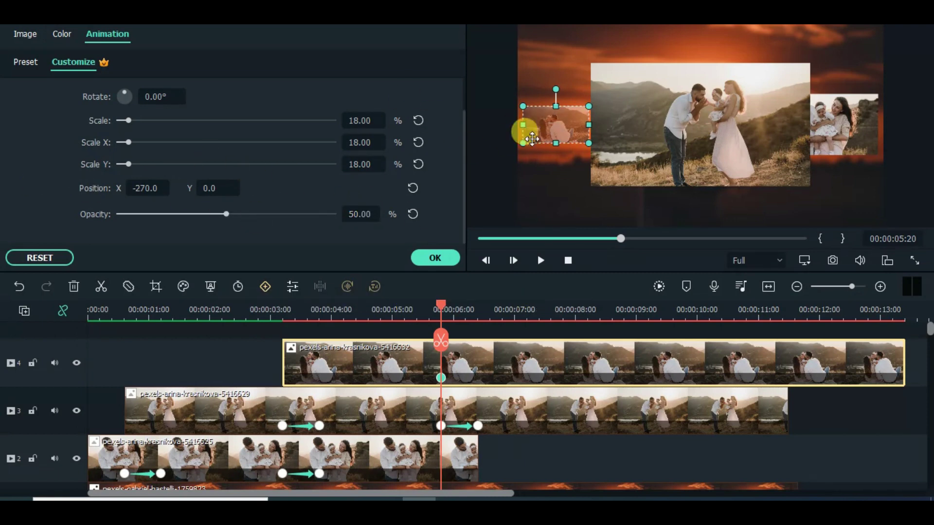
- Create a keyframe on the third picture at 00:00:06:10 with scale 60%, X position 0 and opacity 100%
{"action": "left_click_drag", "start_coordinate": [440, 306], "coordinate": [478, 307]}
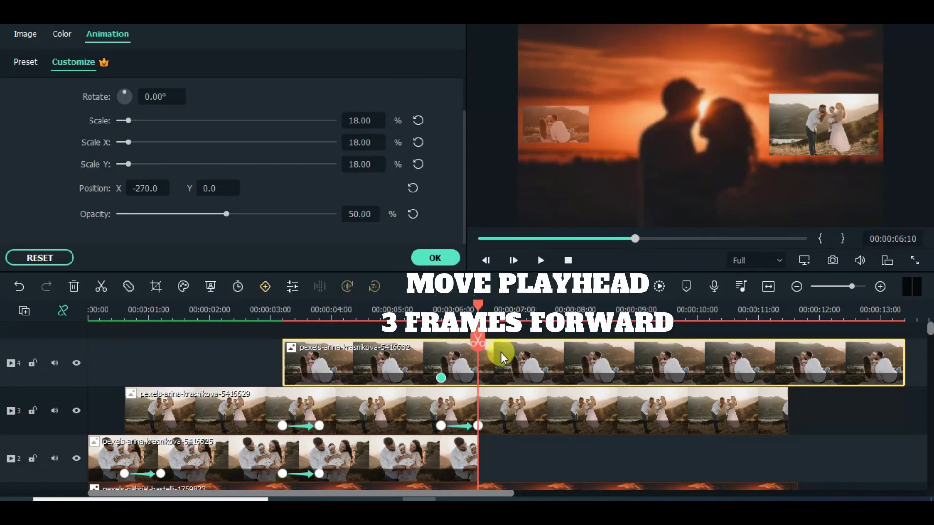
{"action": "double_click", "coordinate": [357, 120]}
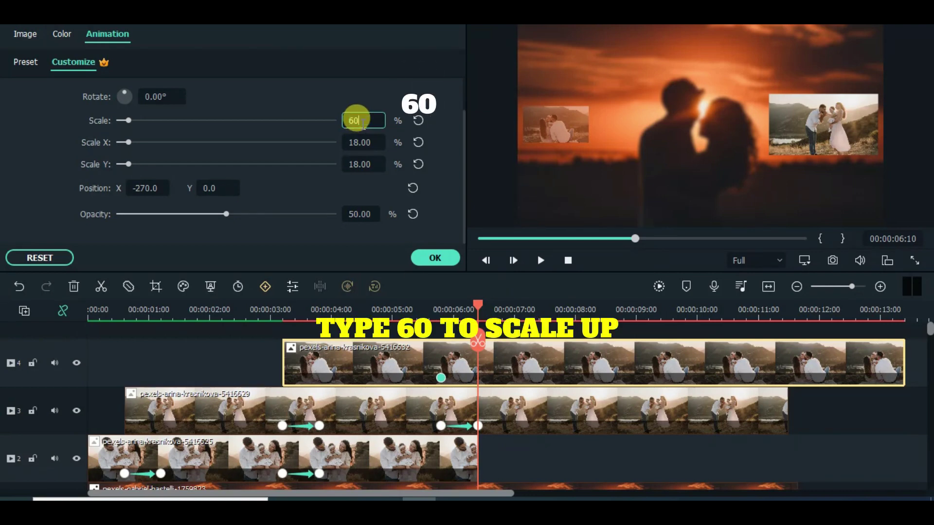
{"action": "key", "text": "Return"}
{"action": "double_click", "coordinate": [160, 188]}
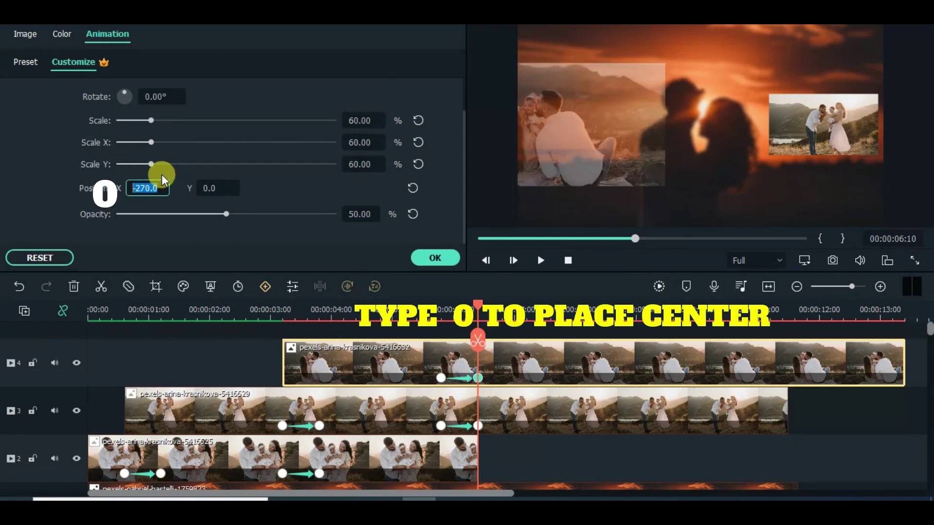
{"action": "type", "text": "0"}
{"action": "key", "text": "Return"}
{"action": "left_click", "coordinate": [412, 214]}
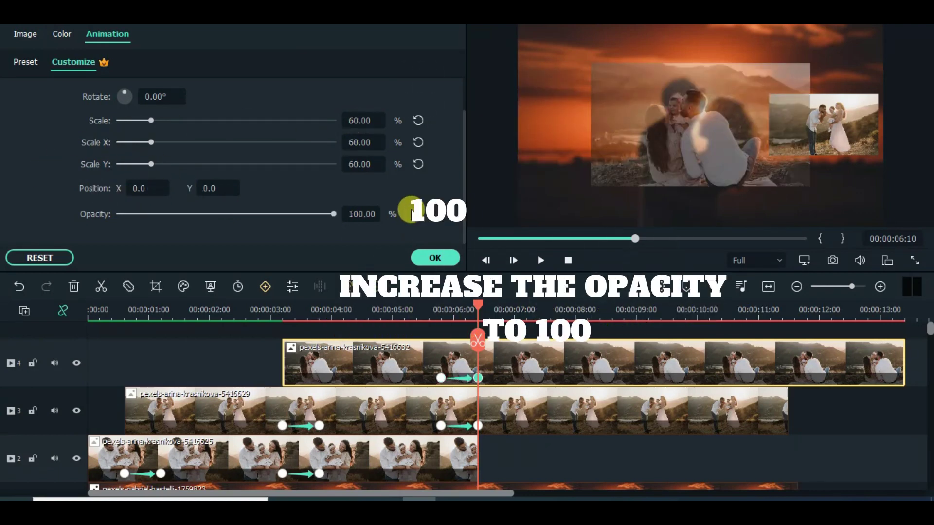
- Add a keyframe to the third picture at 00:00:08:05 that keeps its centred position and size
{"action": "left_click_drag", "start_coordinate": [486, 303], "coordinate": [587, 304]}
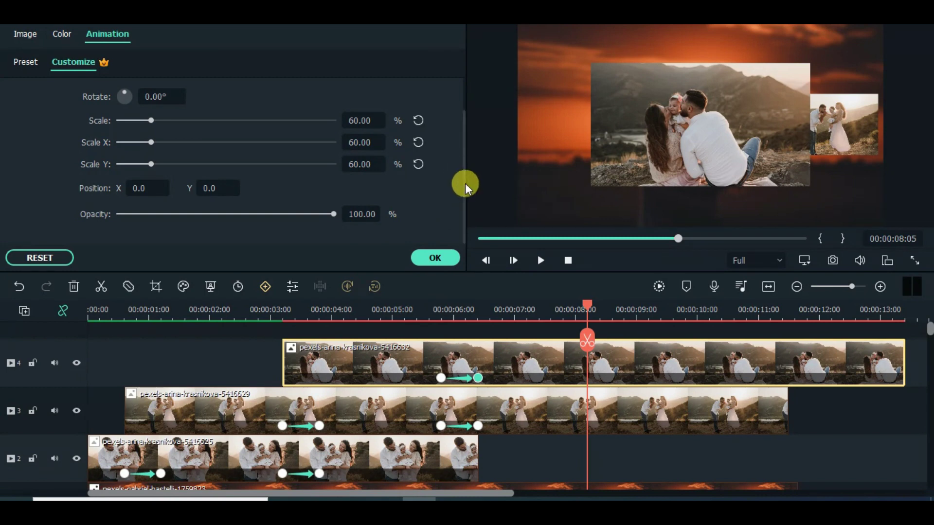
{"action": "scroll", "coordinate": [465, 183], "scroll_direction": "up", "scroll_amount": 2}
{"action": "left_click", "coordinate": [180, 104]}
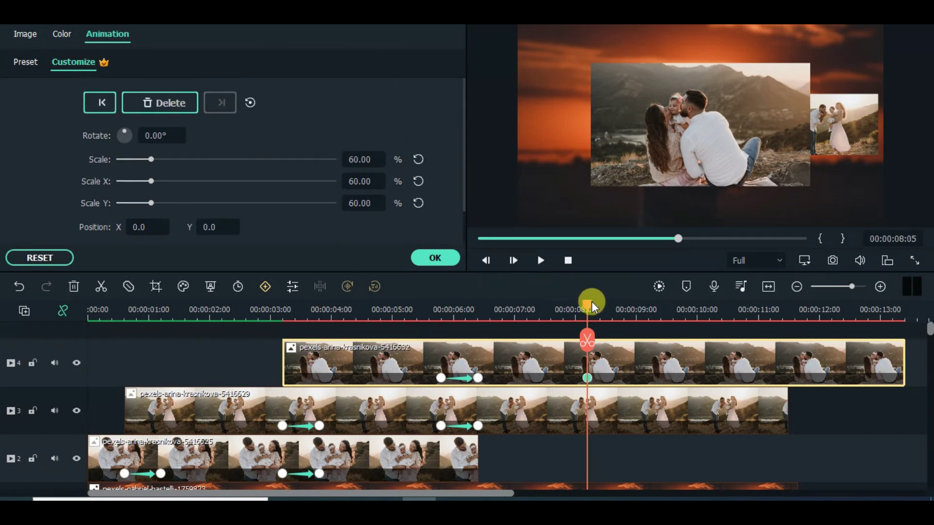
- Set the third picture's scale to 30% and X position to 230 at 00:00:08:20, and apply the animation
{"action": "left_click_drag", "start_coordinate": [593, 306], "coordinate": [629, 314]}
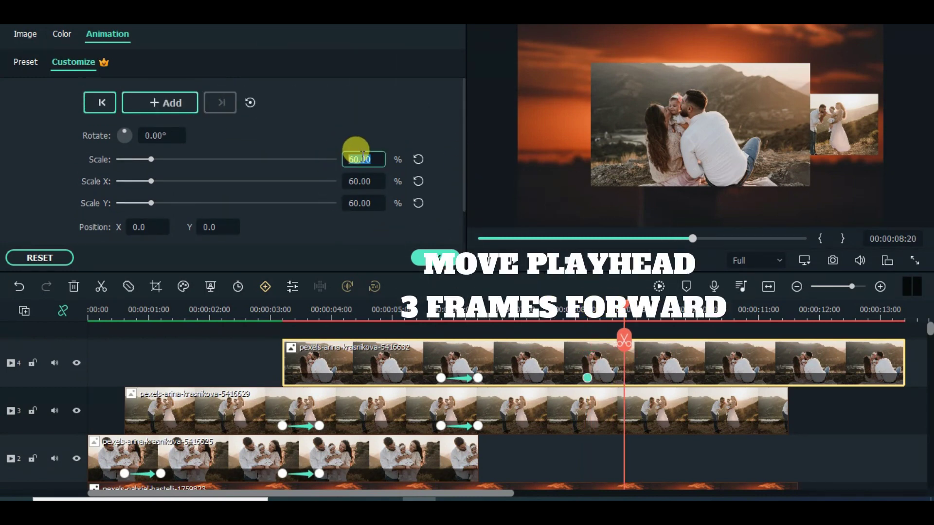
{"action": "type", "text": "30"}
{"action": "left_click", "coordinate": [142, 227]}
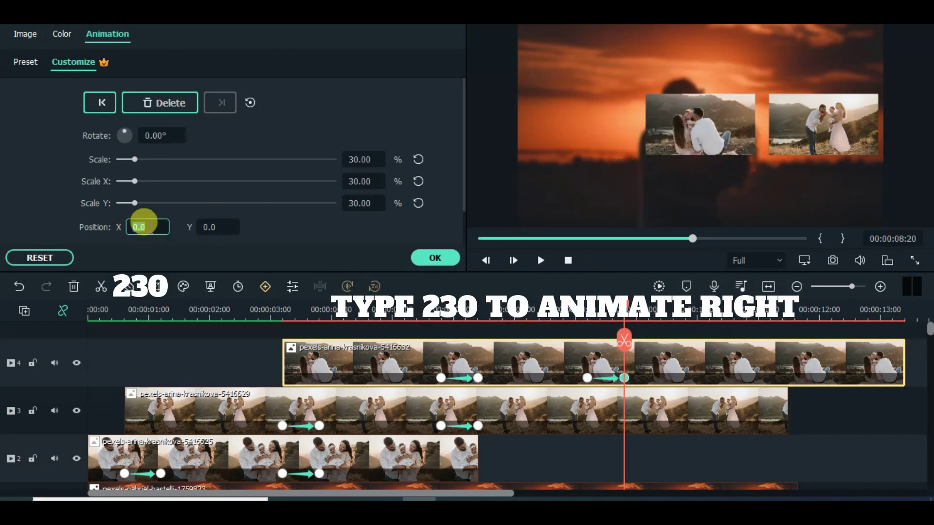
{"action": "key", "text": "Return"}
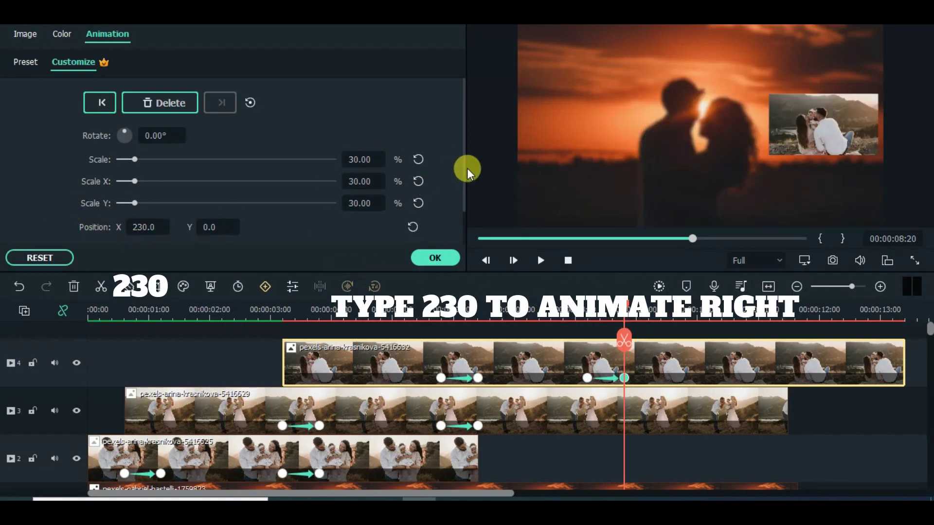
{"action": "scroll", "coordinate": [465, 197], "scroll_direction": "down", "scroll_amount": 2}
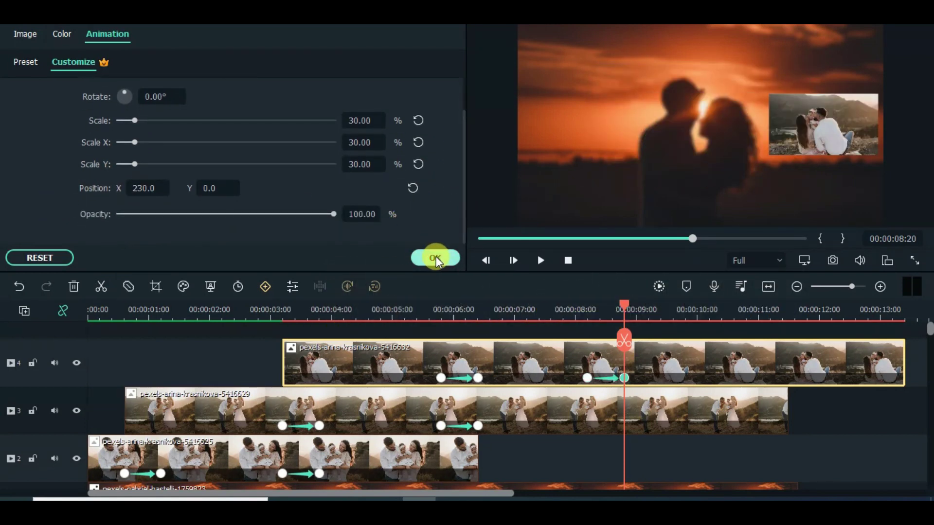
{"action": "left_click", "coordinate": [436, 257]}
- Split the second picture's clip on track 3 at 00:00:08:20 and delete the part after the cut
{"action": "left_click", "coordinate": [678, 413]}
{"action": "left_click", "coordinate": [101, 287]}
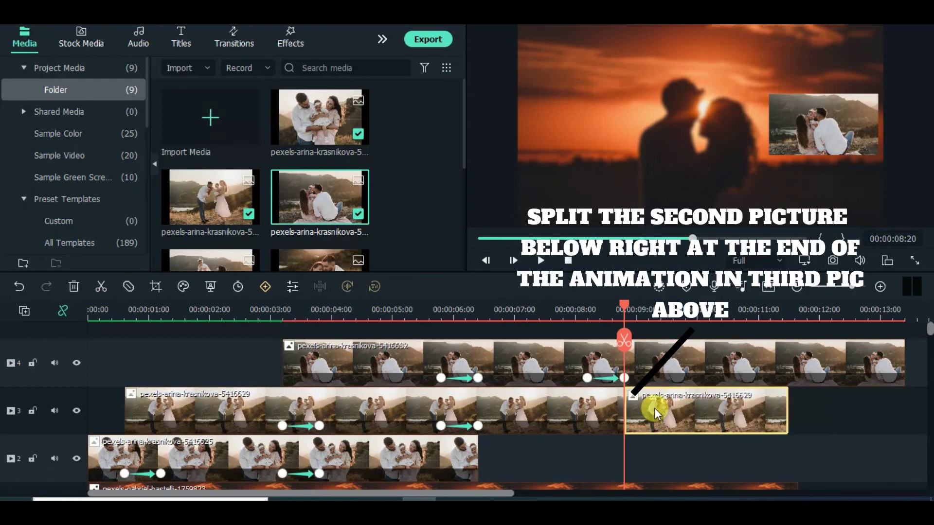
{"action": "left_click", "coordinate": [133, 295]}
{"action": "left_click", "coordinate": [74, 286]}
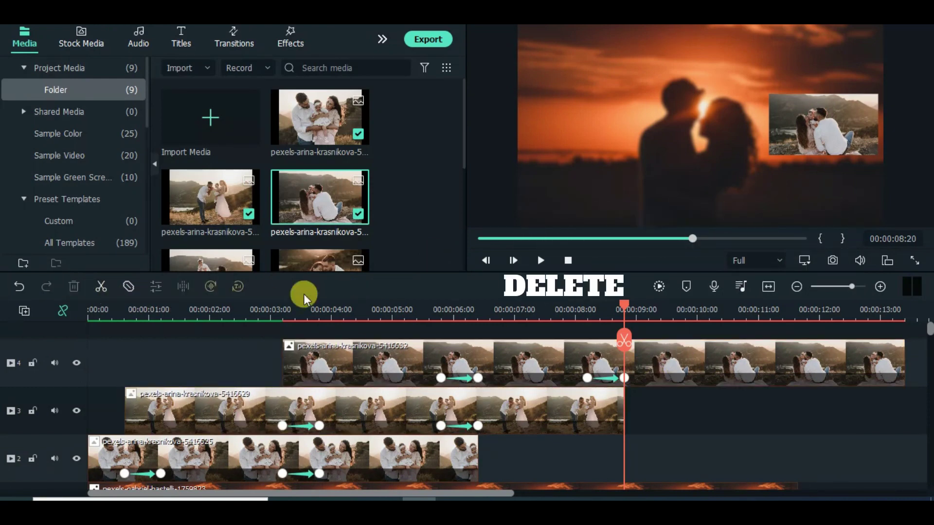
- Render the timeline preview and play back the animated slideshow from the start
{"action": "left_click", "coordinate": [480, 239]}
{"action": "left_click", "coordinate": [658, 287]}
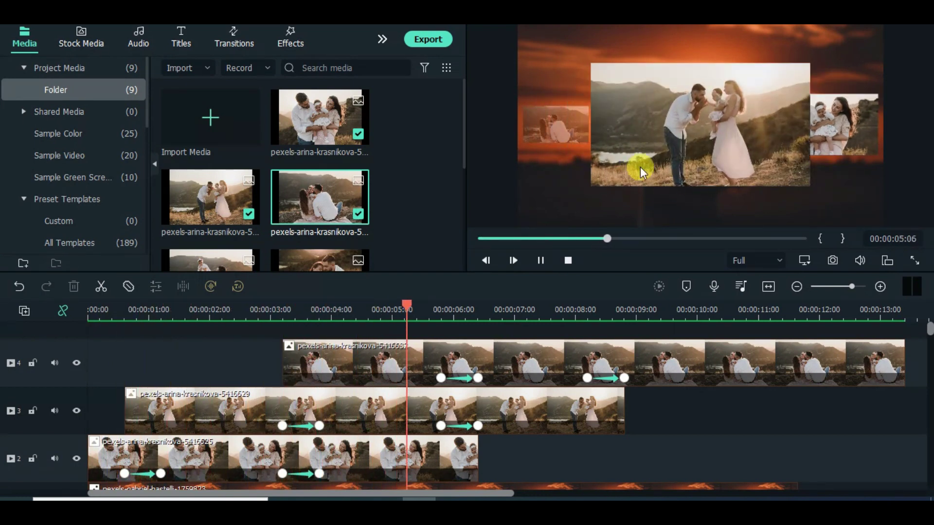
{"action": "left_click", "coordinate": [540, 260]}
- Return the playhead to 00:00:05:20 and add video tracks 5 and 6 above the third picture
{"action": "left_click_drag", "start_coordinate": [558, 308], "coordinate": [442, 309]}
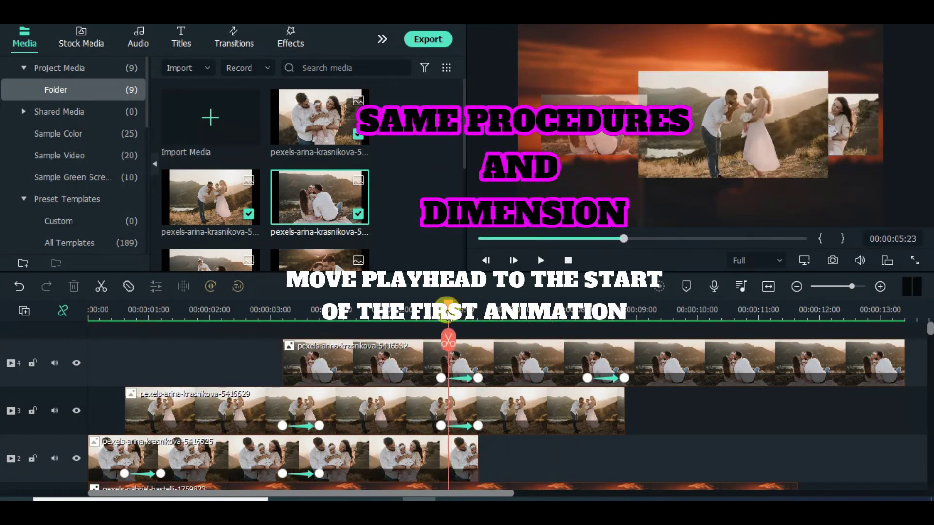
{"action": "left_click", "coordinate": [24, 311]}
{"action": "left_click", "coordinate": [82, 333]}
{"action": "left_click", "coordinate": [24, 312]}
{"action": "left_click", "coordinate": [44, 333]}
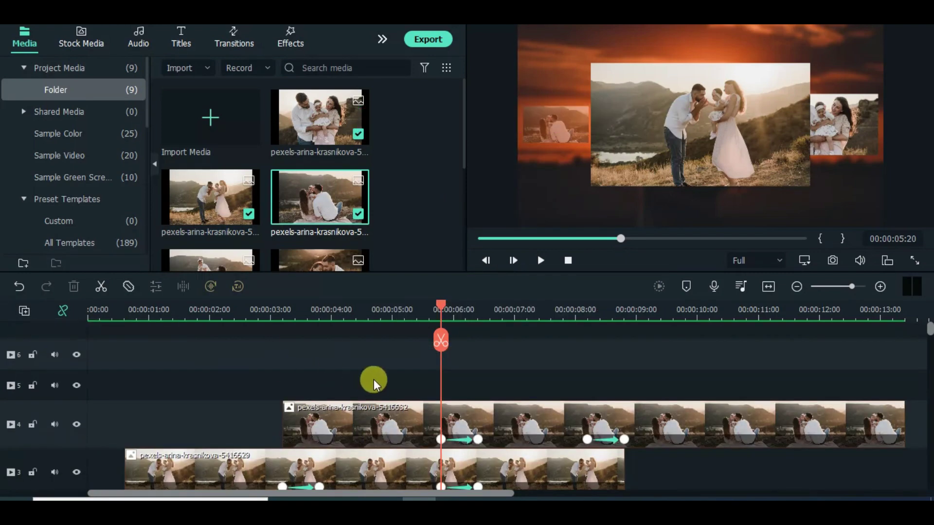
- Place the fourth family picture (5416633) on track 5 at 00:00:05:20 and extend it to the end of the third picture's clip
{"action": "left_click_drag", "start_coordinate": [462, 148], "coordinate": [463, 204]}
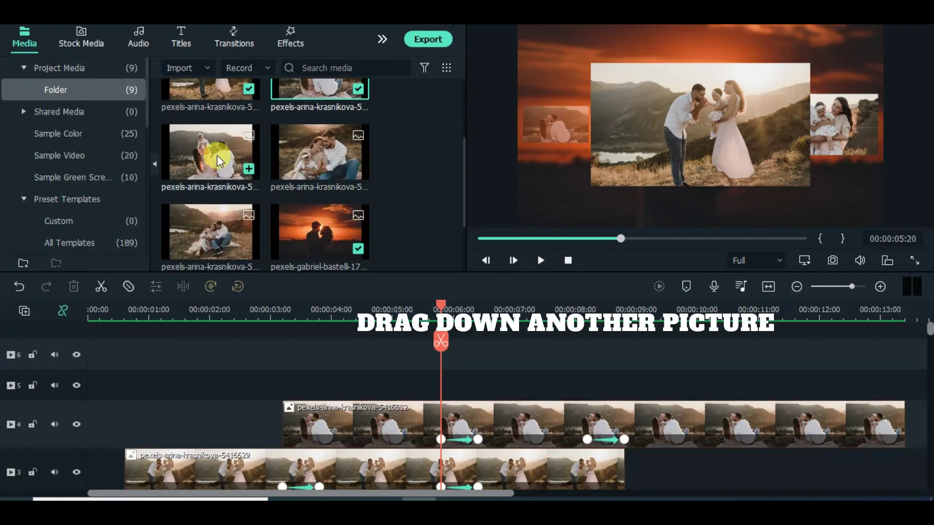
{"action": "left_click_drag", "start_coordinate": [217, 156], "coordinate": [457, 371]}
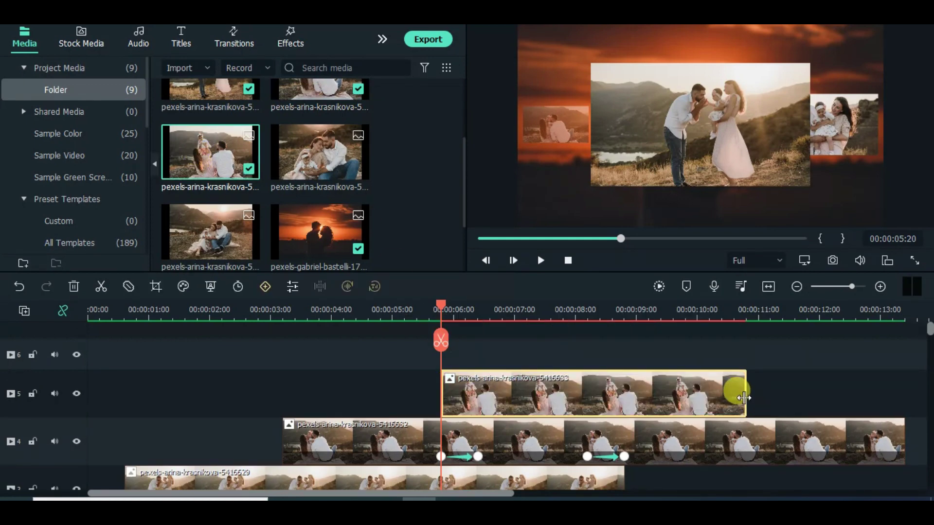
{"action": "left_click_drag", "start_coordinate": [744, 398], "coordinate": [904, 402]}
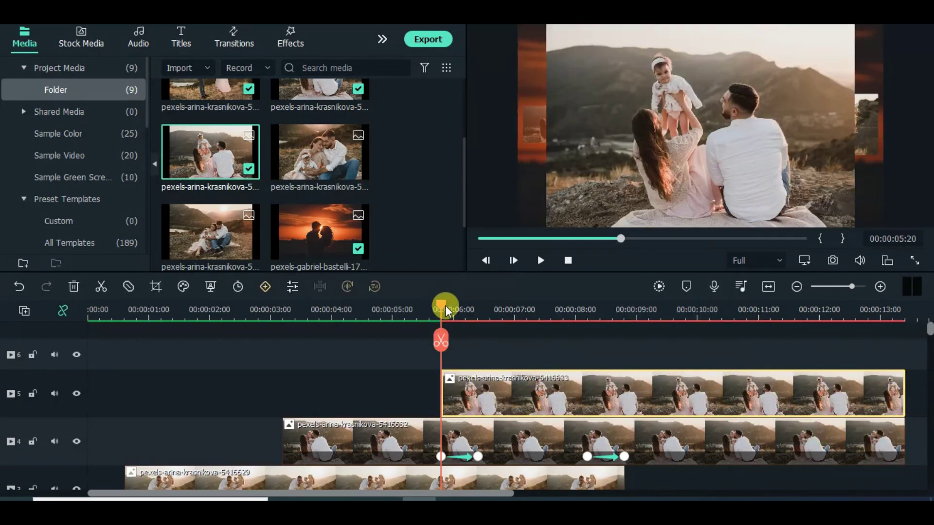
- Move the playhead to 00:00:08:05, open the fourth picture's custom animation settings and crop the picture to fit
{"action": "left_click_drag", "start_coordinate": [445, 306], "coordinate": [587, 334]}
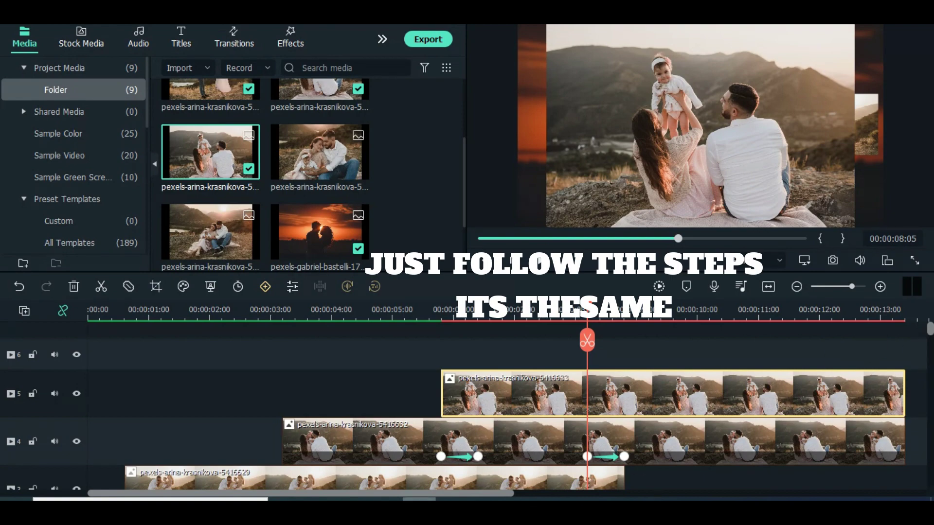
{"action": "left_click_drag", "start_coordinate": [313, 493], "coordinate": [440, 493]}
{"action": "left_click", "coordinate": [363, 396]}
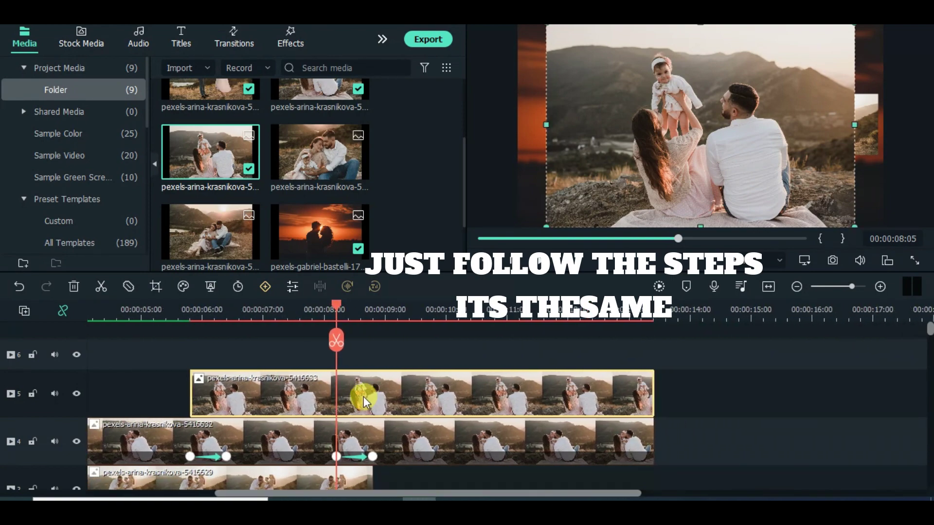
{"action": "double_click", "coordinate": [363, 396]}
{"action": "right_click", "coordinate": [363, 396]}
{"action": "left_click", "coordinate": [399, 246]}
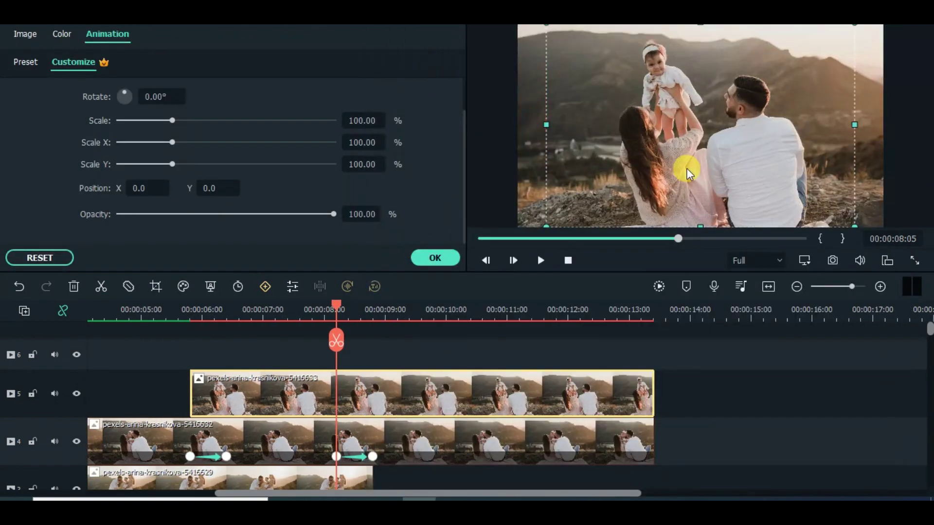
- Add a custom animation keyframe to the fourth picture at 00:00:08:05 and set its scale to 18%
{"action": "scroll", "coordinate": [463, 153], "scroll_direction": "up", "scroll_amount": 2}
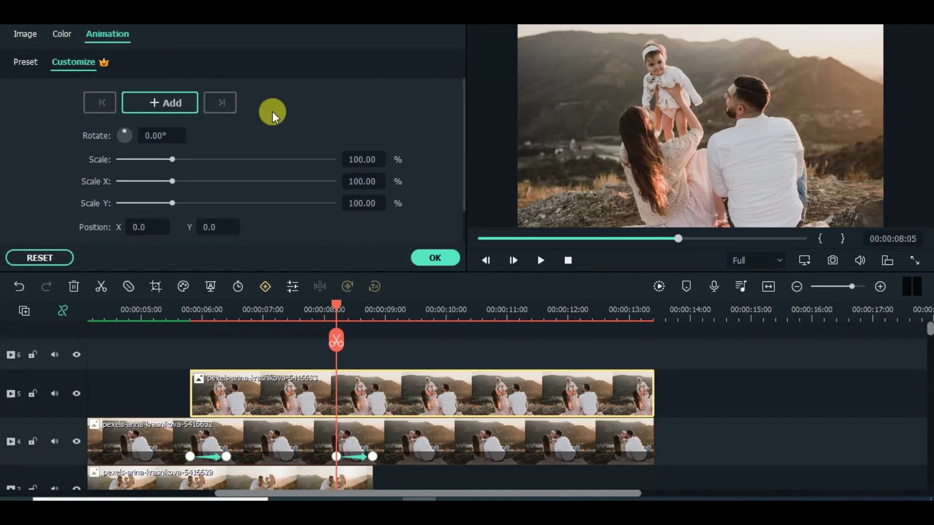
{"action": "left_click", "coordinate": [162, 100]}
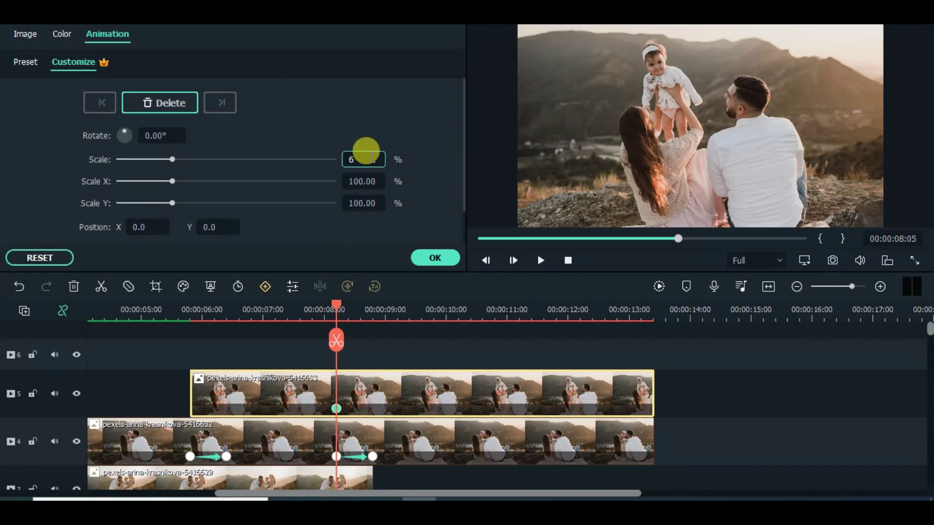
{"action": "left_click", "coordinate": [366, 154]}
{"action": "type", "text": "18"}
{"action": "key", "text": "Return"}
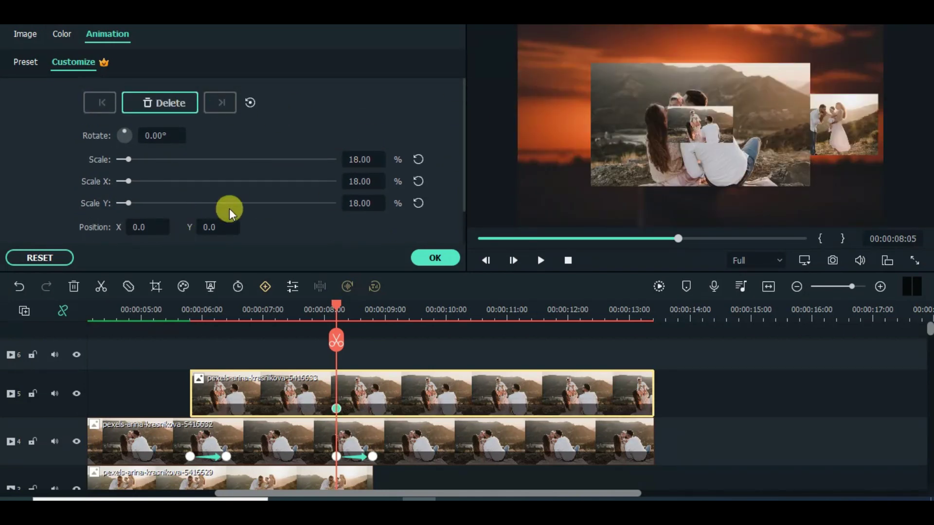
- Set the fourth picture's X position to -270 and its opacity to 50% in the 00:00:08:05 keyframe
{"action": "scroll", "coordinate": [465, 128], "scroll_direction": "down", "scroll_amount": 2}
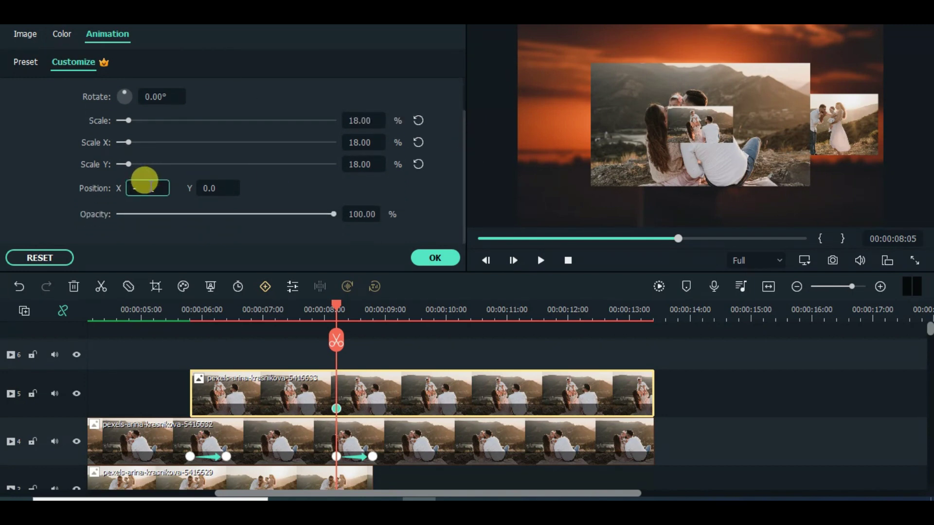
{"action": "left_click", "coordinate": [146, 180]}
{"action": "type", "text": "-270"}
{"action": "key", "text": "Return"}
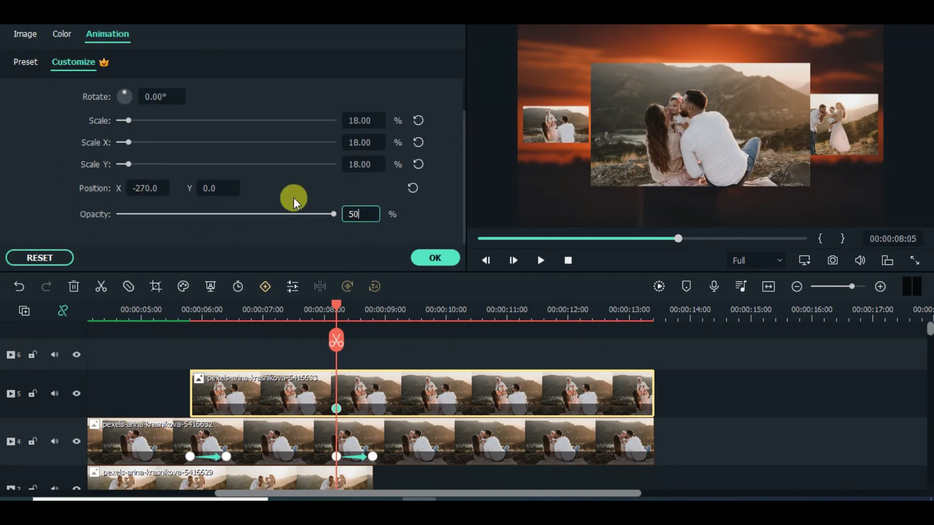
{"action": "type", "text": "50"}
{"action": "key", "text": "Return"}
- Create a keyframe on the fourth picture at 00:00:08:20 with scale 60%, X position 0 and opacity 100%
{"action": "left_click_drag", "start_coordinate": [337, 304], "coordinate": [372, 305]}
{"action": "left_click", "coordinate": [359, 120]}
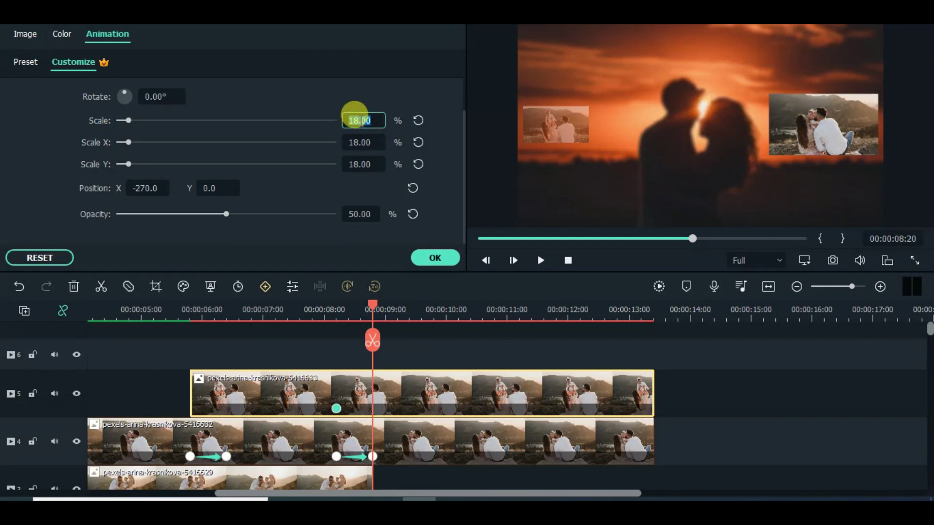
{"action": "type", "text": "60"}
{"action": "key", "text": "Return"}
{"action": "type", "text": "0"}
{"action": "key", "text": "Return"}
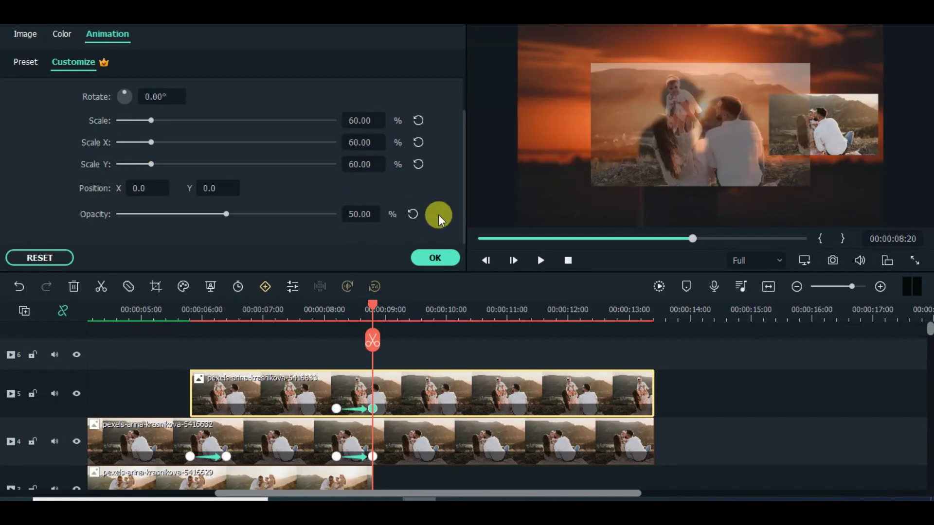
{"action": "left_click", "coordinate": [412, 214]}
- Add a holding keyframe to the fourth picture at about 10.6 seconds, and one at 00:00:11:05 with scale 30% and X position 230
{"action": "left_click_drag", "start_coordinate": [374, 307], "coordinate": [519, 303]}
{"action": "scroll", "coordinate": [459, 218], "scroll_direction": "up", "scroll_amount": 2}
{"action": "left_click", "coordinate": [364, 159]}
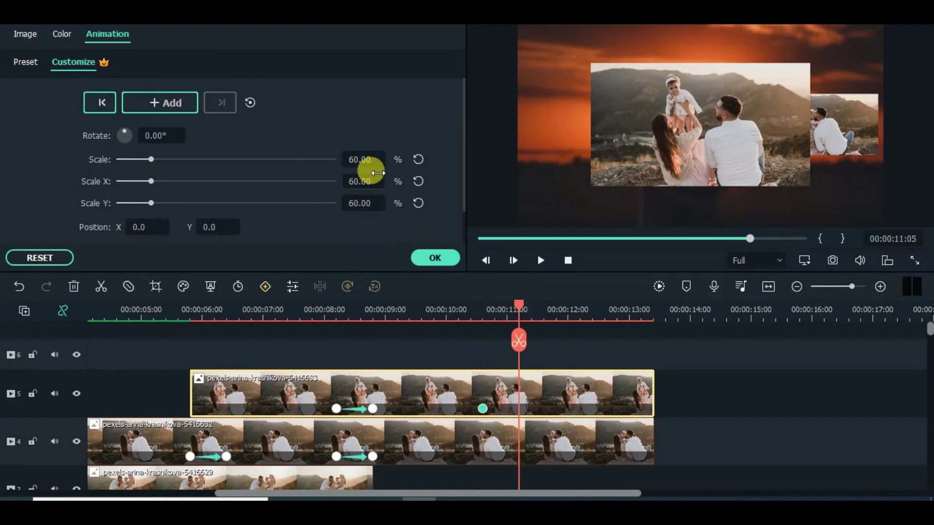
{"action": "type", "text": "30"}
{"action": "key", "text": "Return"}
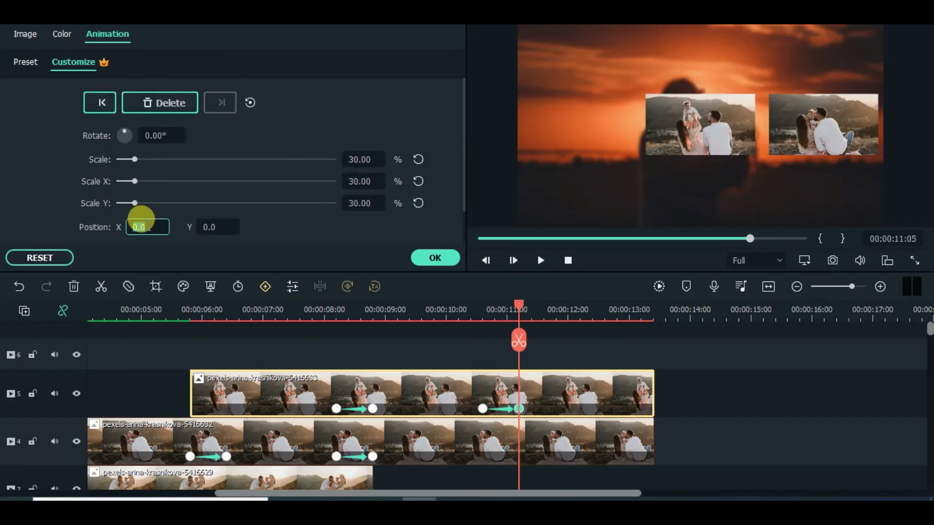
{"action": "left_click", "coordinate": [141, 221]}
{"action": "type", "text": "230"}
{"action": "key", "text": "Return"}
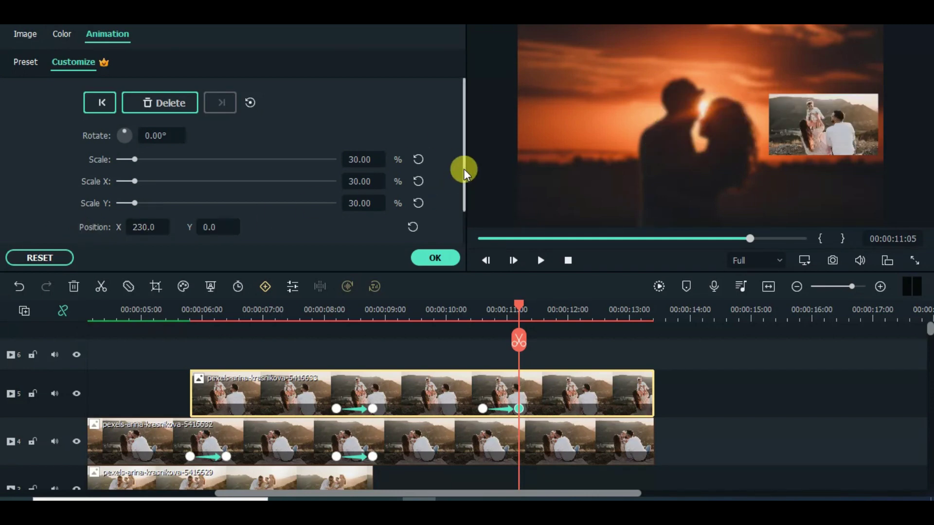
{"action": "scroll", "coordinate": [463, 168], "scroll_direction": "down", "scroll_amount": 2}
{"action": "left_click", "coordinate": [440, 258]}
- Split the third picture's clip on track 4 at 00:00:11:05 and delete the part after the cut
{"action": "left_click", "coordinate": [547, 439]}
{"action": "left_click", "coordinate": [101, 286]}
{"action": "left_click", "coordinate": [523, 438]}
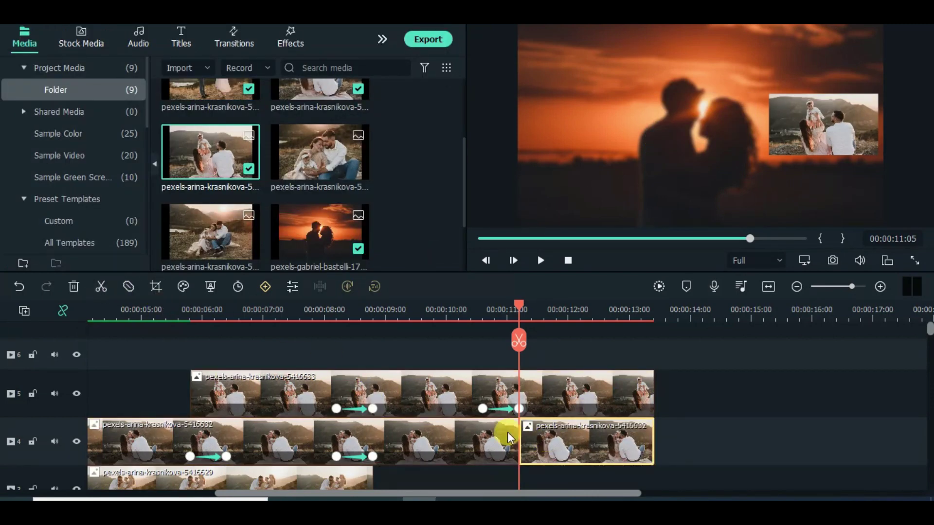
{"action": "left_click", "coordinate": [73, 286]}
- Place the fifth family picture (5416637) on track 6 at 00:00:08:05 and extend both it and the fourth picture to about 14.6 seconds
{"action": "left_click_drag", "start_coordinate": [517, 296], "coordinate": [336, 305]}
{"action": "scroll", "coordinate": [462, 162], "scroll_direction": "down", "scroll_amount": 1}
{"action": "left_click_drag", "start_coordinate": [340, 109], "coordinate": [337, 351]}
{"action": "left_click_drag", "start_coordinate": [638, 355], "coordinate": [724, 363]}
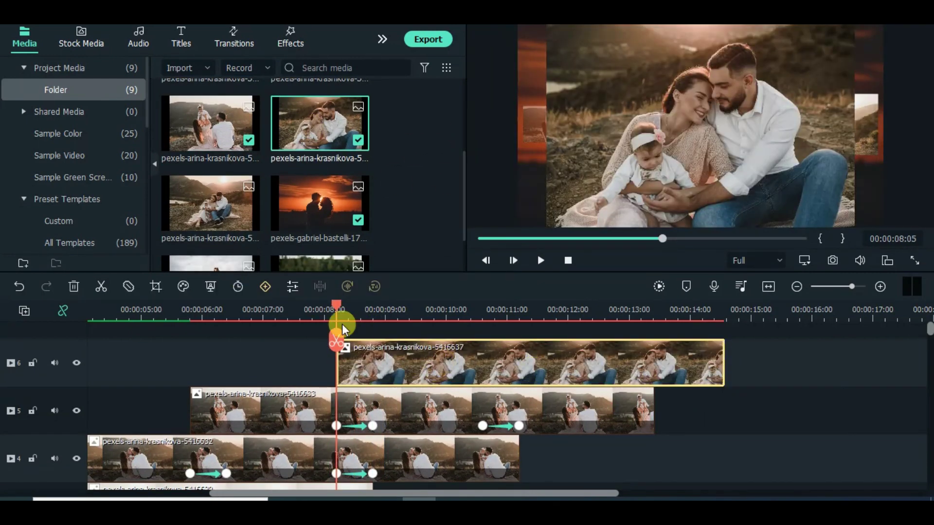
{"action": "left_click_drag", "start_coordinate": [653, 416], "coordinate": [720, 417]}
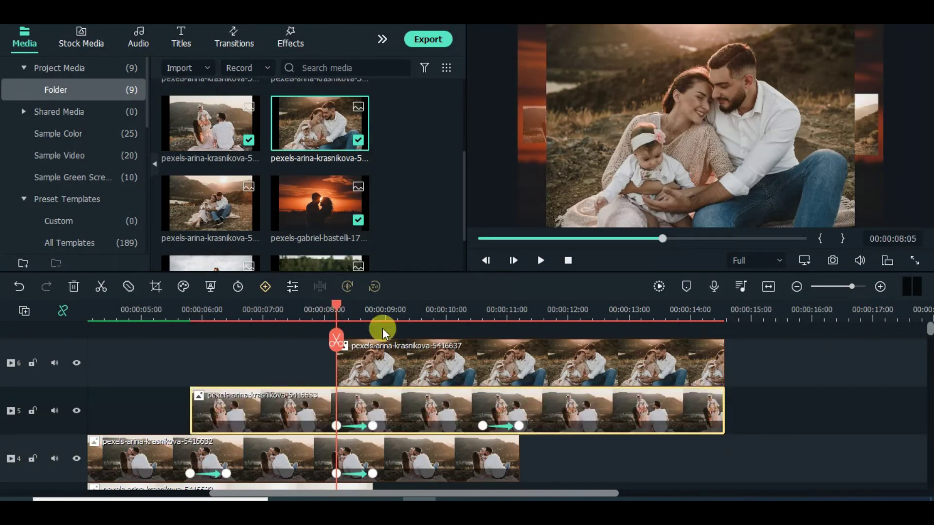
- Crop the fifth picture to fit and move the playhead to about 00:00:10:16, near the fourth picture's third keyframe
{"action": "right_click", "coordinate": [366, 357]}
{"action": "left_click", "coordinate": [628, 240]}
{"action": "left_click", "coordinate": [486, 310]}
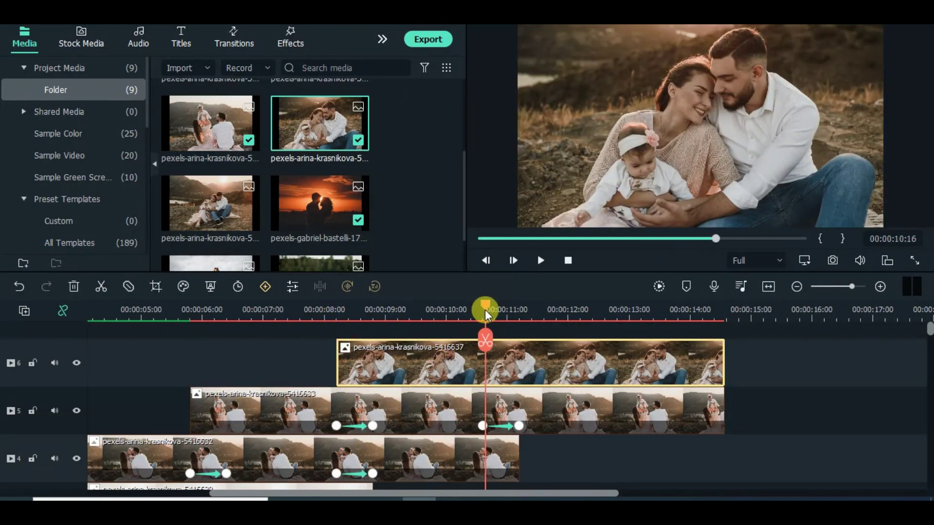
- Add a keyframe to the fifth picture at 00:00:10:15 with scale 18%, X position -270 and opacity 50%
{"action": "double_click", "coordinate": [520, 361]}
{"action": "scroll", "coordinate": [463, 165], "scroll_direction": "up", "scroll_amount": 3}
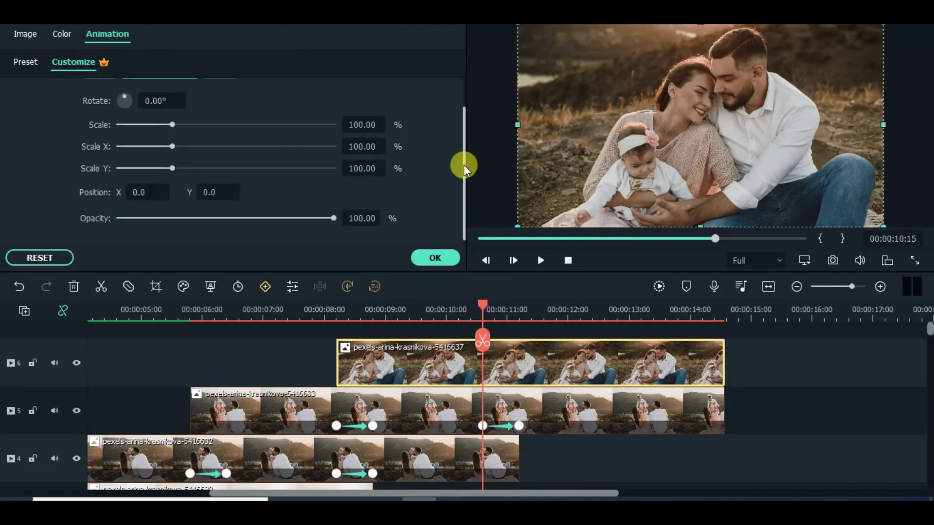
{"action": "left_click", "coordinate": [173, 100]}
{"action": "double_click", "coordinate": [372, 159]}
{"action": "type", "text": "1"}
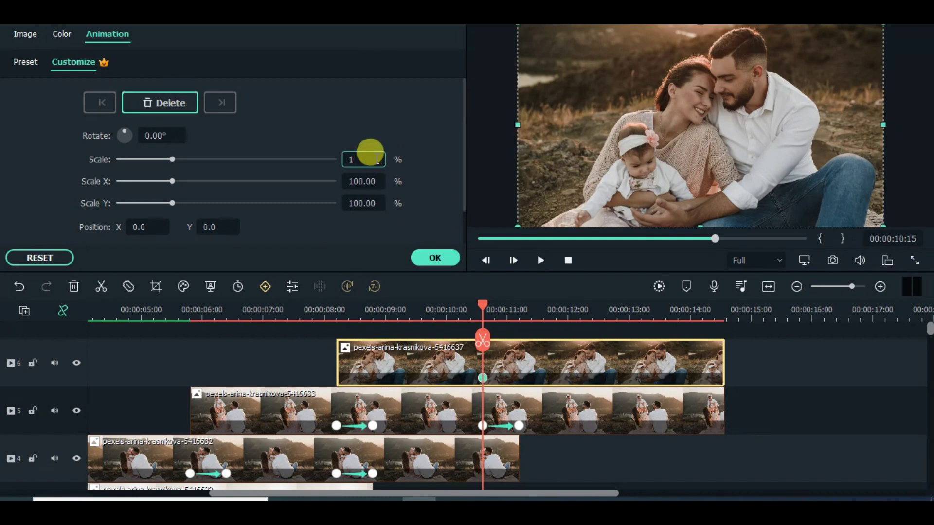
{"action": "type", "text": "8"}
{"action": "key", "text": "Return"}
{"action": "scroll", "coordinate": [469, 135], "scroll_direction": "down", "scroll_amount": 2}
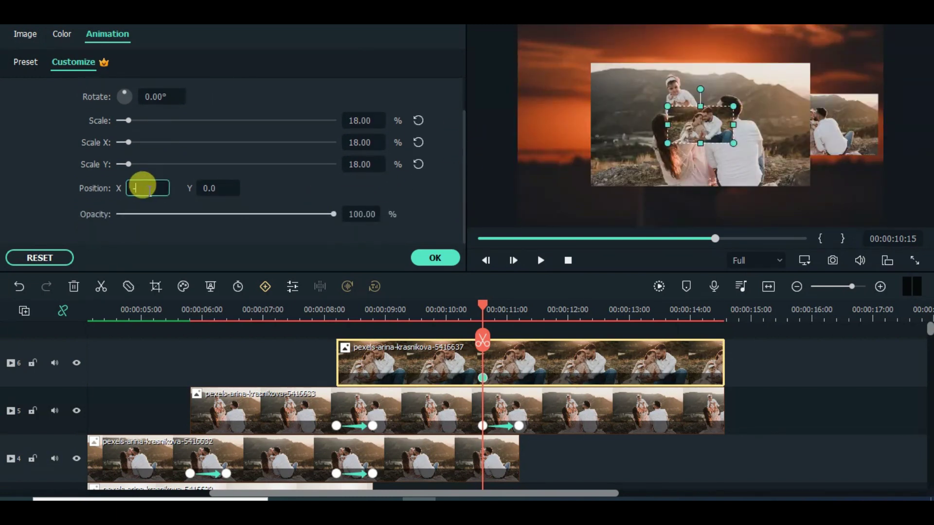
{"action": "key", "text": "Return"}
{"action": "double_click", "coordinate": [365, 215]}
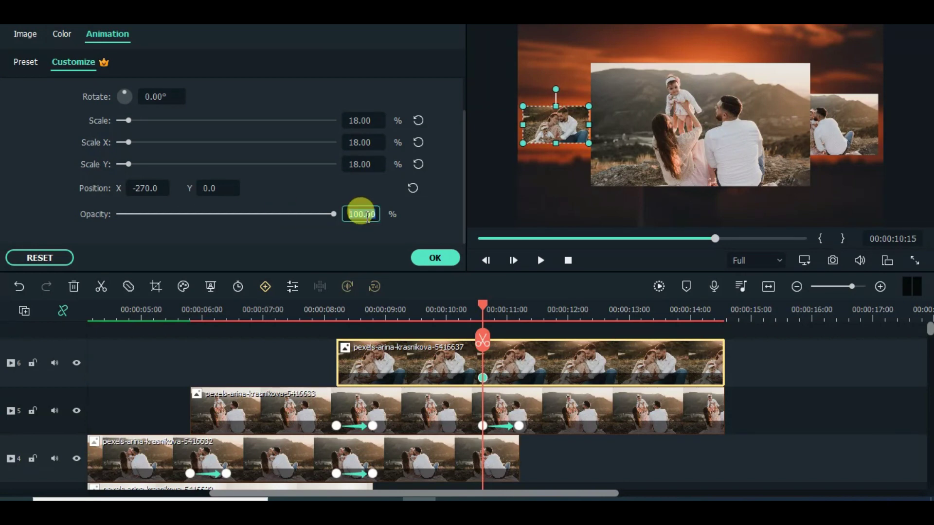
{"action": "type", "text": "50"}
{"action": "key", "text": "Return"}
- Add a keyframe to the fifth picture at 00:00:11:05 with scale 60%, X position 0 and opacity 100%
{"action": "left_click_drag", "start_coordinate": [486, 305], "coordinate": [521, 308]}
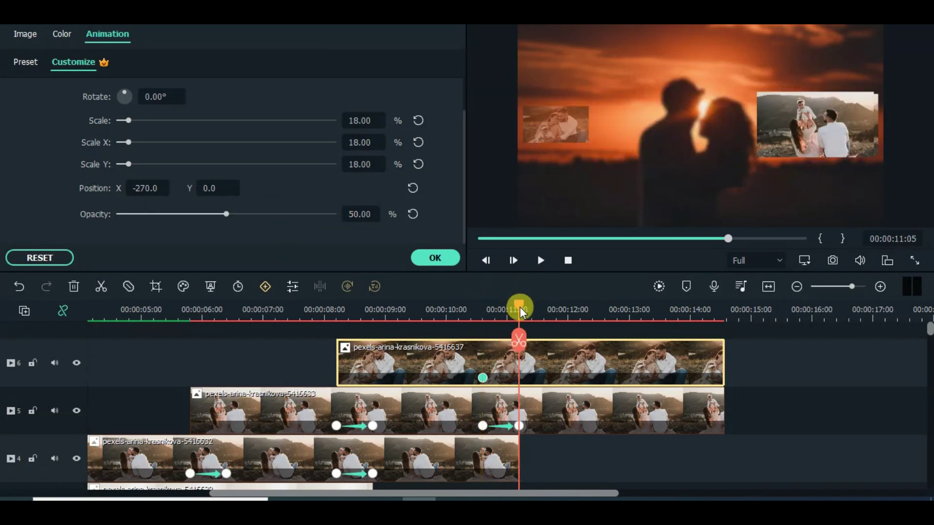
{"action": "scroll", "coordinate": [457, 168], "scroll_direction": "up", "scroll_amount": 1}
{"action": "left_click", "coordinate": [366, 133]}
{"action": "type", "text": "60"}
{"action": "key", "text": "Return"}
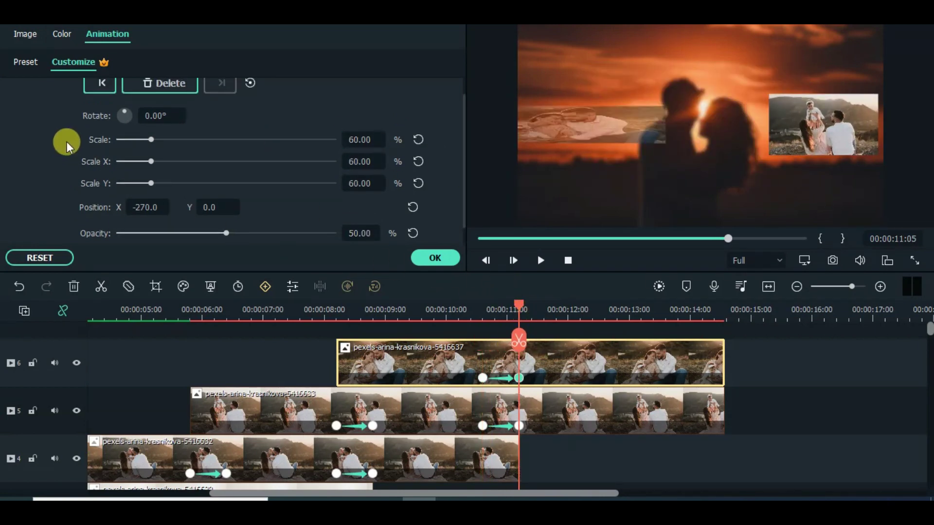
{"action": "double_click", "coordinate": [146, 207]}
{"action": "type", "text": "0"}
{"action": "key", "text": "Return"}
{"action": "left_click", "coordinate": [414, 232]}
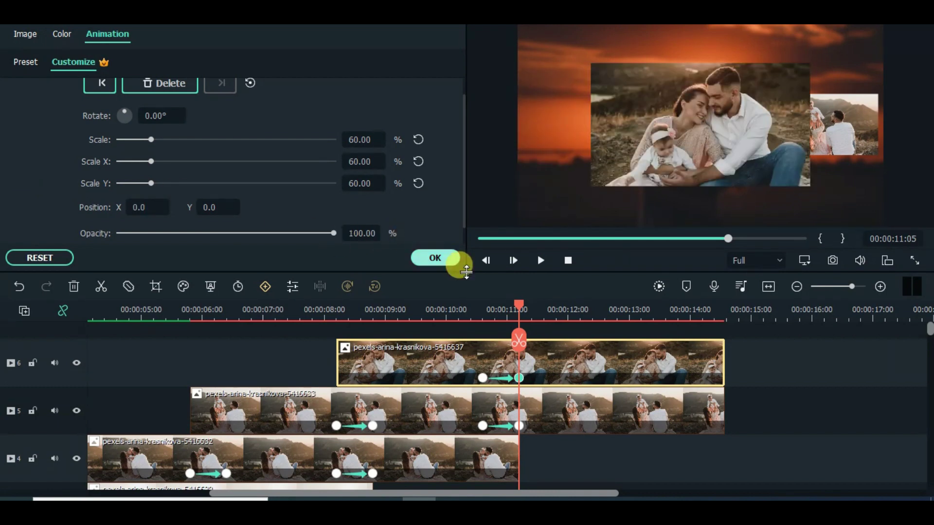
- Add a holding keyframe to the fifth picture at 00:00:13:05
{"action": "left_click_drag", "start_coordinate": [524, 309], "coordinate": [641, 302]}
{"action": "left_click", "coordinate": [673, 372]}
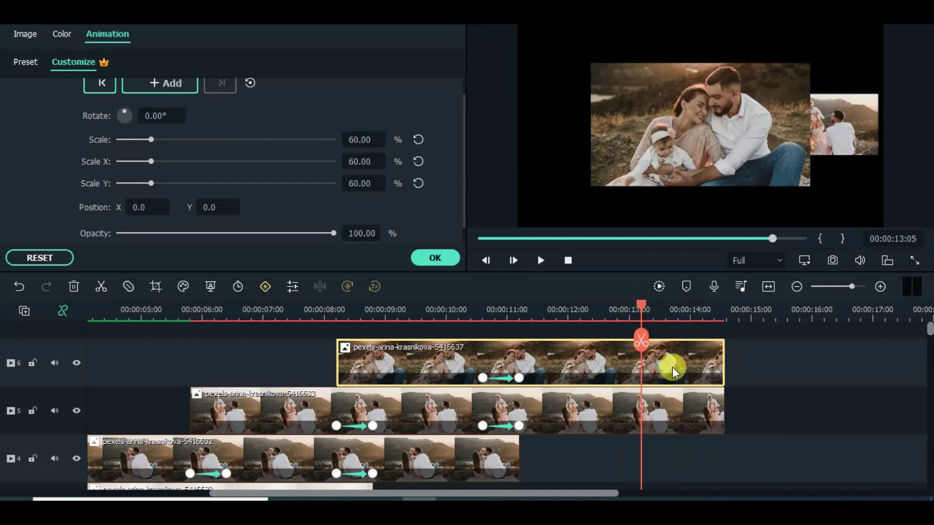
{"action": "scroll", "coordinate": [463, 187], "scroll_direction": "up", "scroll_amount": 1}
{"action": "left_click", "coordinate": [165, 103]}
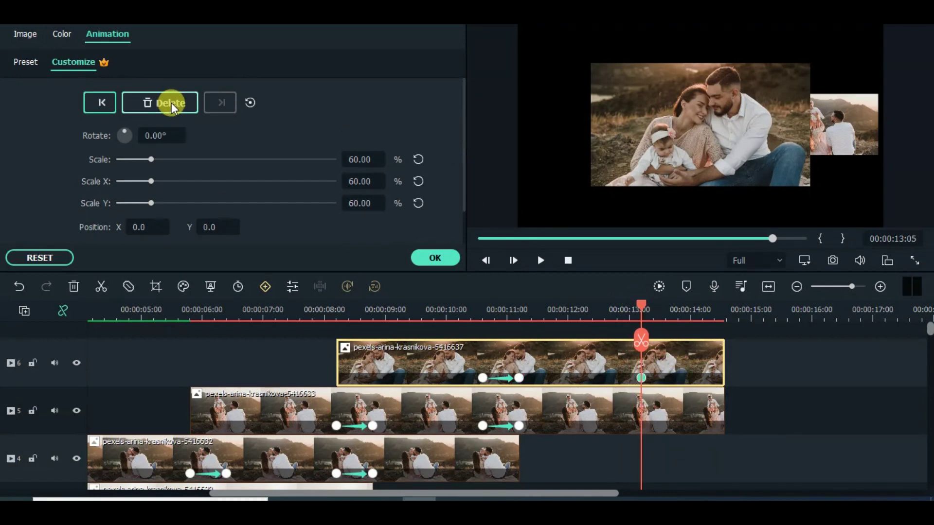
- Add a keyframe to the fifth picture at 00:00:13:20 with scale 30% and X position 230
{"action": "left_click_drag", "start_coordinate": [641, 306], "coordinate": [677, 306]}
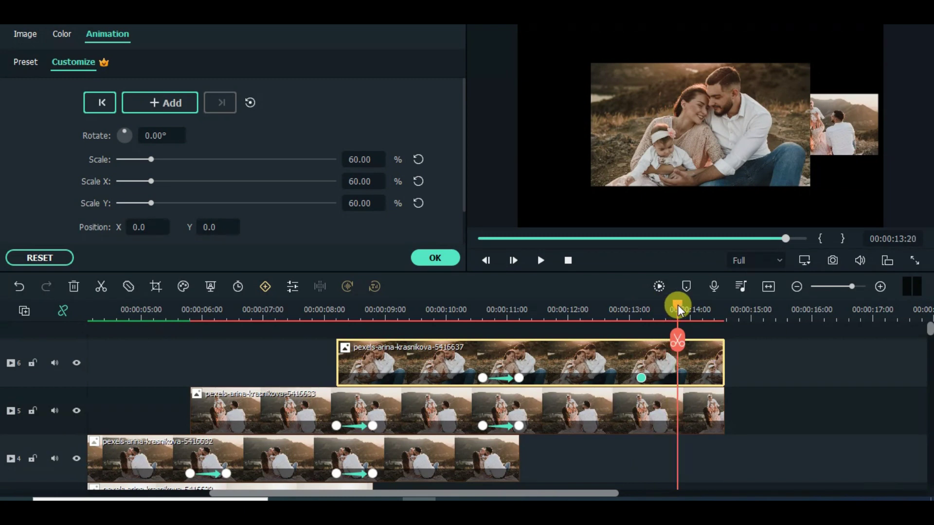
{"action": "left_click", "coordinate": [365, 154]}
{"action": "type", "text": "3"}
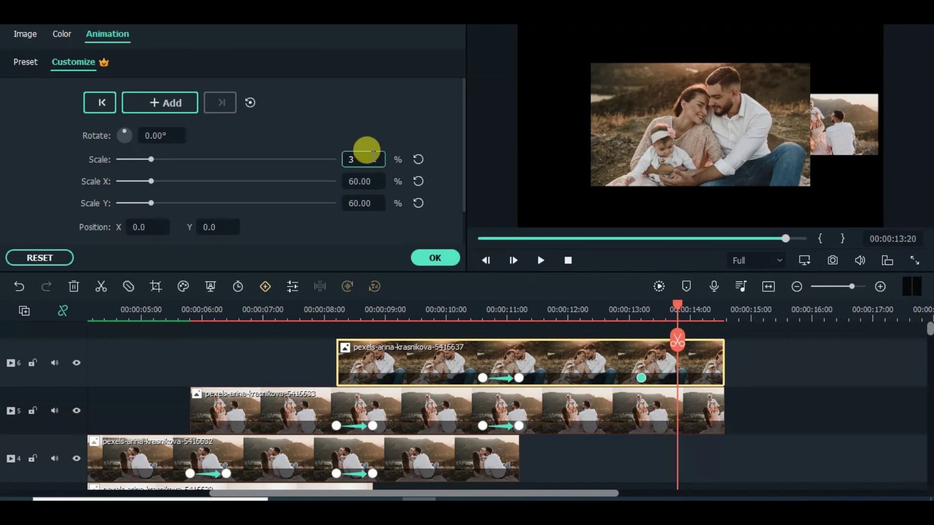
{"action": "type", "text": "0"}
{"action": "key", "text": "Return"}
{"action": "left_click", "coordinate": [141, 225]}
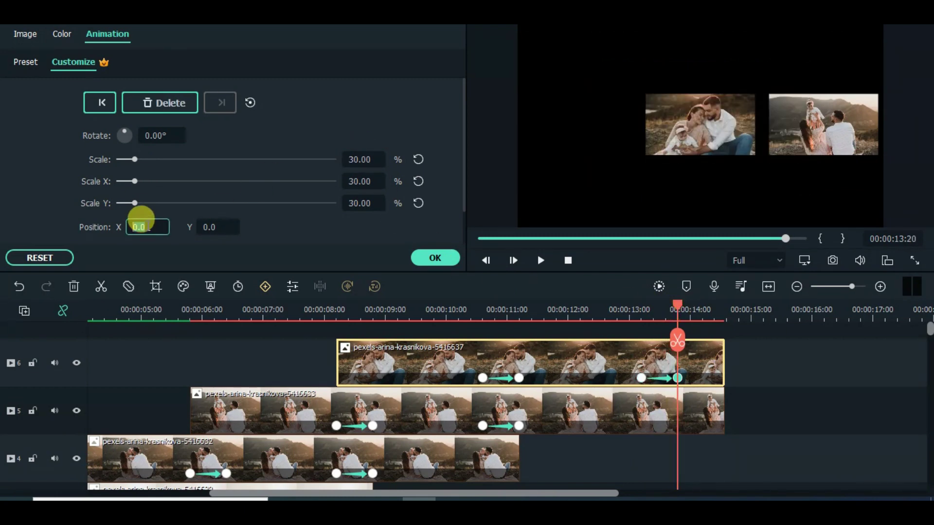
{"action": "type", "text": "230"}
{"action": "key", "text": "Return"}
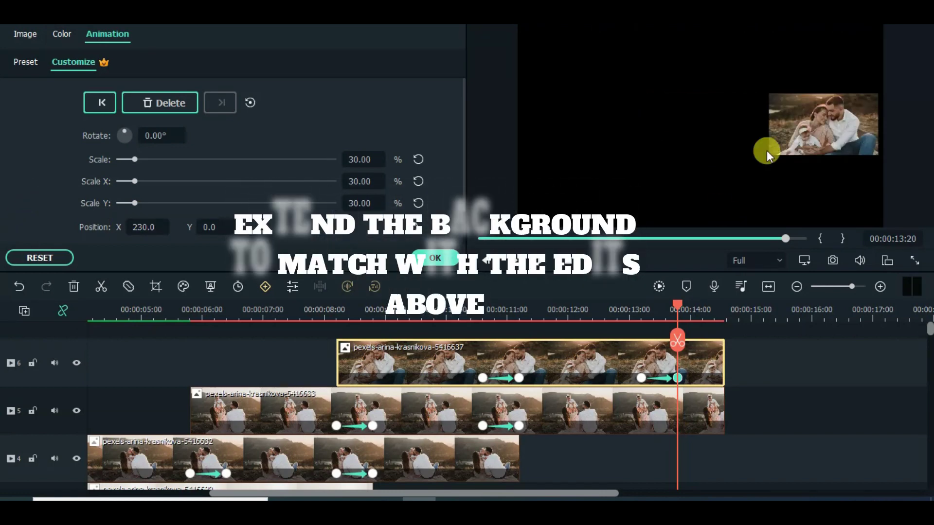
- Extend the sunset background clip on track 1 to about 20 seconds, past the picture clips above
{"action": "left_click_drag", "start_coordinate": [928, 330], "coordinate": [926, 448]}
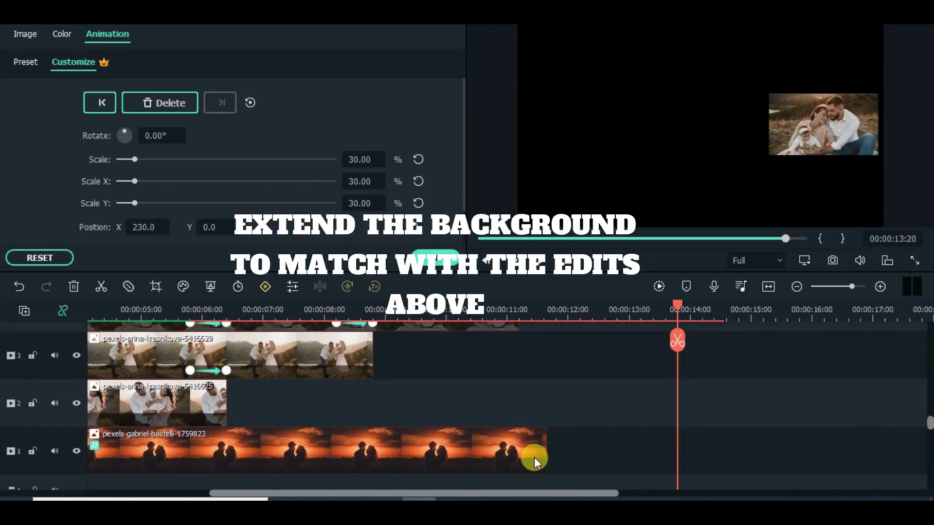
{"action": "left_click_drag", "start_coordinate": [545, 452], "coordinate": [911, 442]}
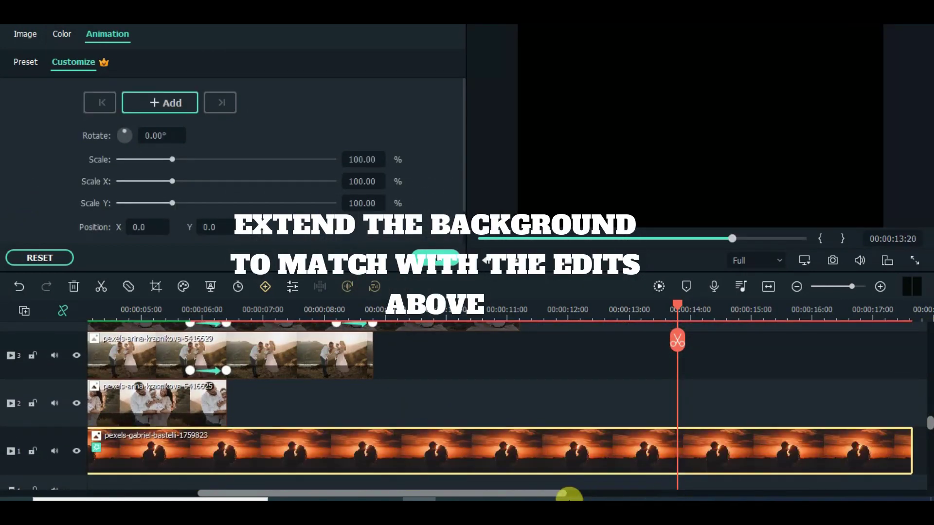
{"action": "left_click_drag", "start_coordinate": [567, 494], "coordinate": [632, 493]}
{"action": "left_click_drag", "start_coordinate": [735, 452], "coordinate": [917, 300]}
- Split the fourth picture's clip on track 5 at 00:00:13:20 and delete the part after the cut
{"action": "left_click", "coordinate": [520, 404]}
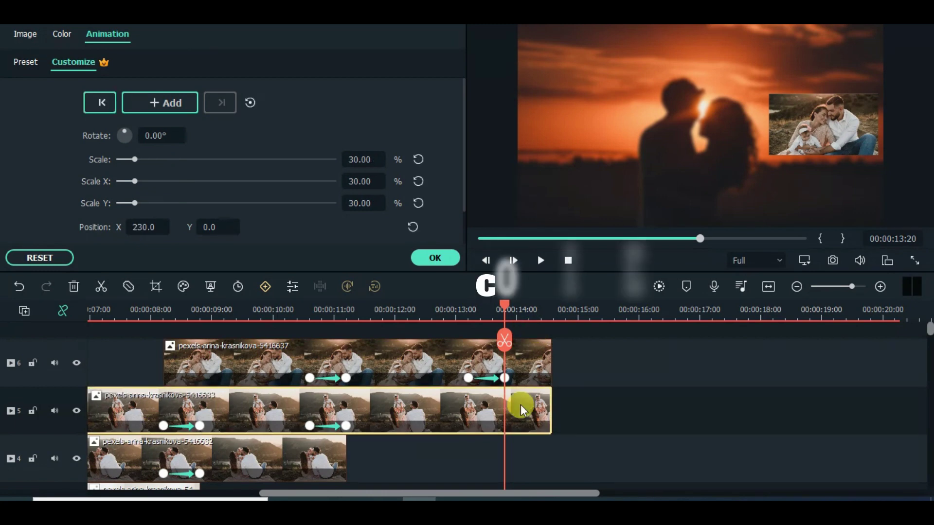
{"action": "left_click", "coordinate": [100, 287]}
{"action": "left_click", "coordinate": [528, 407]}
{"action": "key", "text": "Delete"}
- Place the sixth picture (5416639) on track 7 at 00:00:10:15 and extend both it and the fifth picture to about 17.8 seconds
{"action": "left_click_drag", "start_coordinate": [354, 493], "coordinate": [274, 493]}
{"action": "mouse_move", "coordinate": [929, 331]}
{"action": "left_mouse_down"}
{"action": "mouse_move", "coordinate": [927, 386]}
{"action": "mouse_move", "coordinate": [929, 331]}
{"action": "left_mouse_up"}
{"action": "left_click_drag", "start_coordinate": [838, 306], "coordinate": [657, 330]}
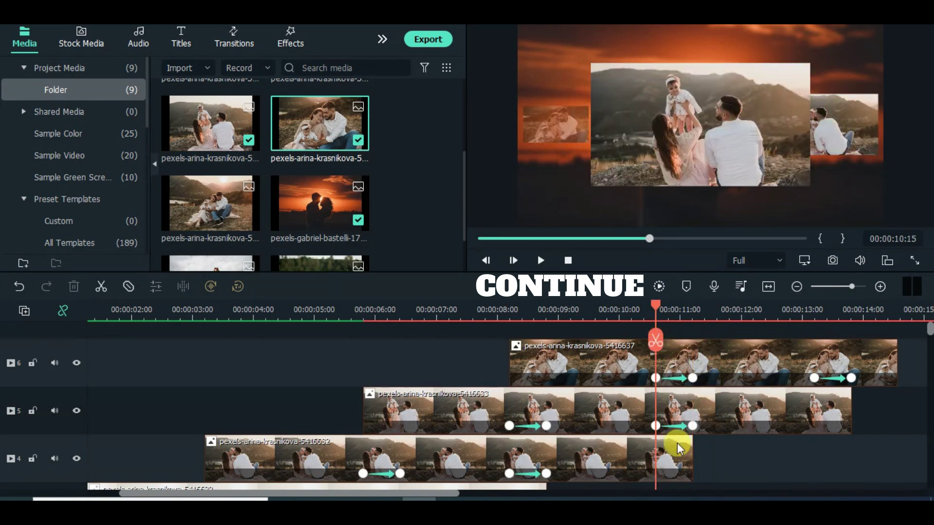
{"action": "left_click_drag", "start_coordinate": [442, 492], "coordinate": [569, 493]}
{"action": "left_click", "coordinate": [32, 324]}
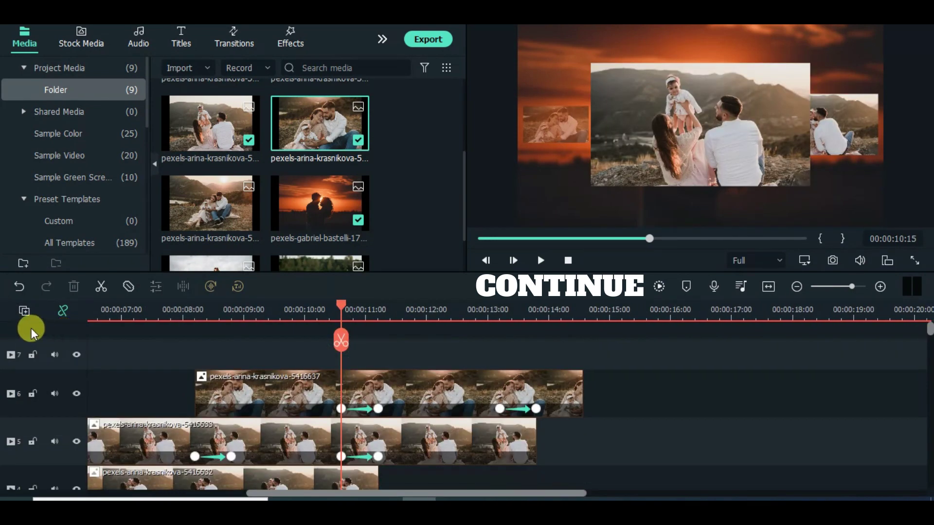
{"action": "left_click", "coordinate": [29, 323]}
{"action": "left_click_drag", "start_coordinate": [201, 201], "coordinate": [635, 390]}
{"action": "left_click", "coordinate": [580, 440]}
{"action": "left_click_drag", "start_coordinate": [581, 439], "coordinate": [780, 439]}
- Crop the sixth picture to fit and add a keyframe at 00:00:13:05 with scale 18%, X position -270 and opacity 50%
{"action": "left_click", "coordinate": [441, 395]}
{"action": "left_click_drag", "start_coordinate": [442, 321], "coordinate": [500, 324]}
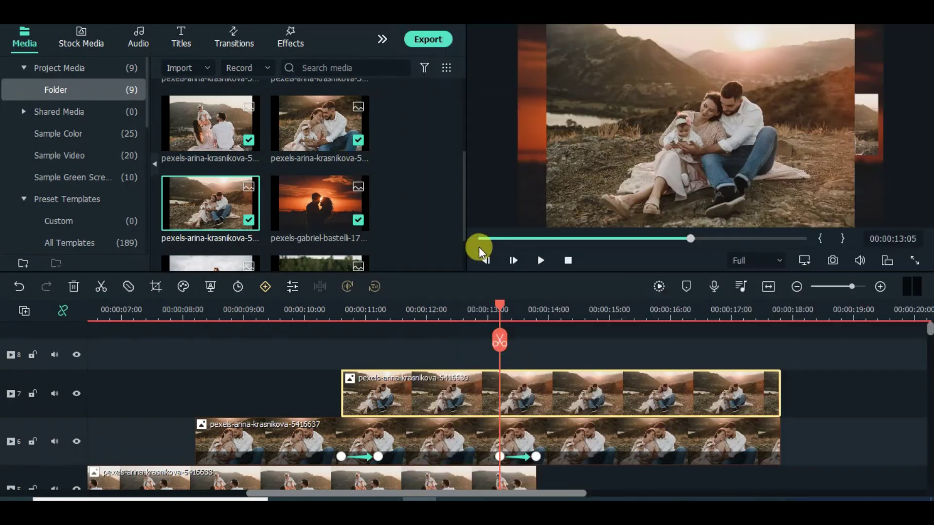
{"action": "double_click", "coordinate": [527, 383]}
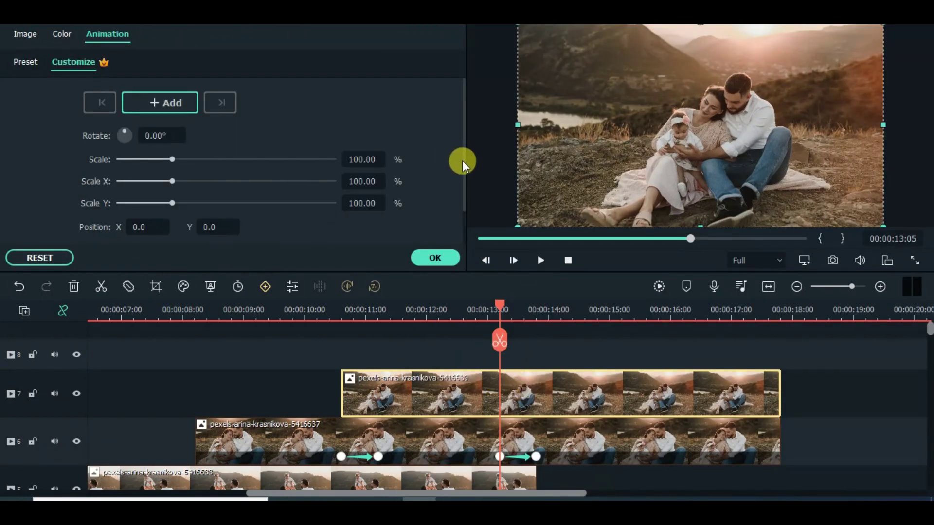
{"action": "left_click", "coordinate": [164, 104]}
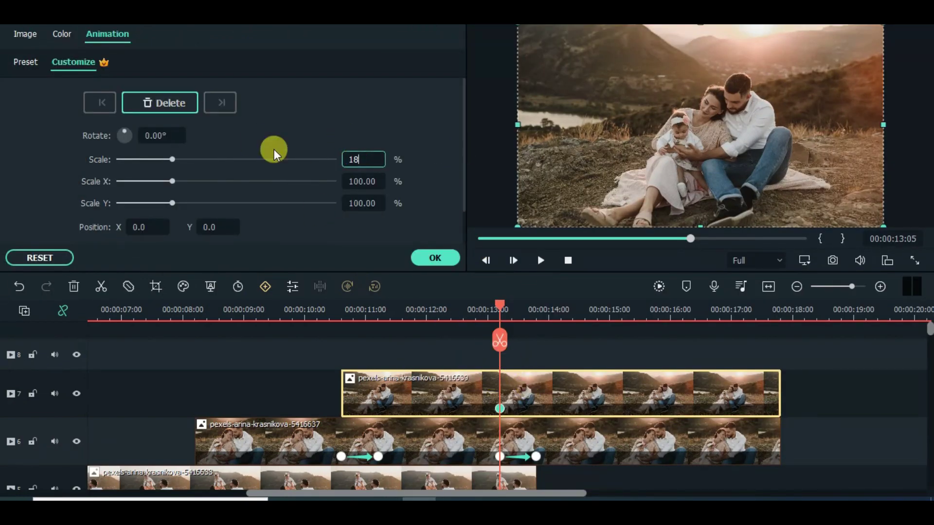
{"action": "type", "text": "18"}
{"action": "key", "text": "Return"}
{"action": "scroll", "coordinate": [462, 164], "scroll_direction": "down", "scroll_amount": 1}
{"action": "double_click", "coordinate": [148, 192]}
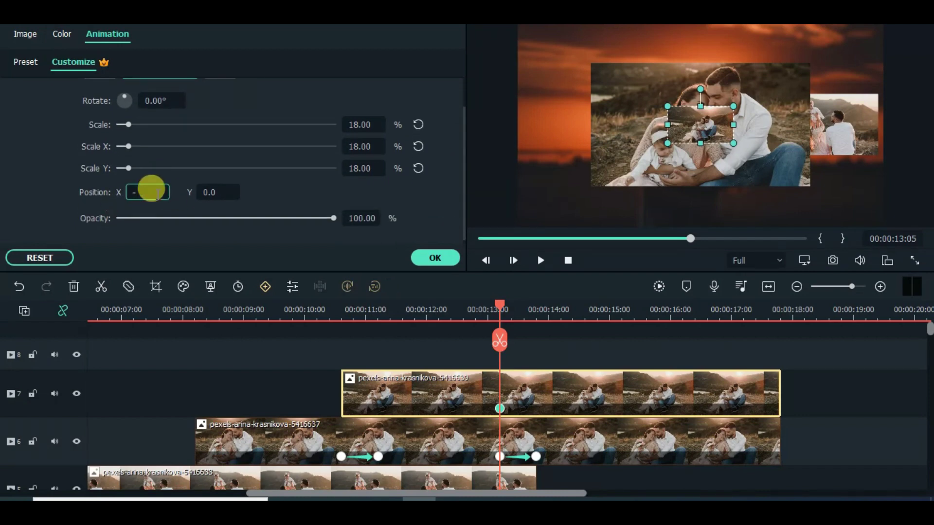
{"action": "key", "text": "Return"}
{"action": "double_click", "coordinate": [351, 214]}
{"action": "type", "text": "5"}
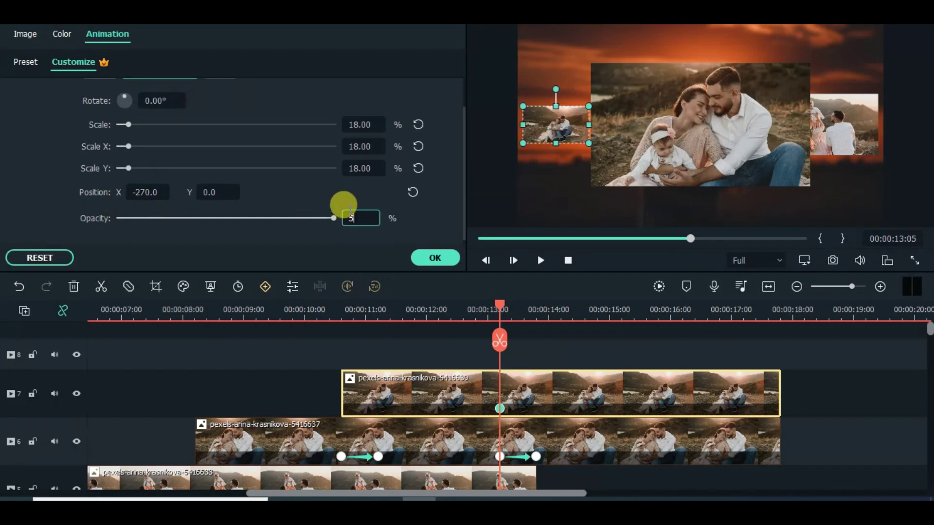
{"action": "type", "text": "0"}
{"action": "key", "text": "Return"}
- Add a keyframe to the sixth picture at 00:00:13:20 with scale 60%, X position 0 and opacity 100%
{"action": "left_click_drag", "start_coordinate": [499, 306], "coordinate": [537, 311]}
{"action": "double_click", "coordinate": [362, 124]}
{"action": "type", "text": "60"}
{"action": "key", "text": "Return"}
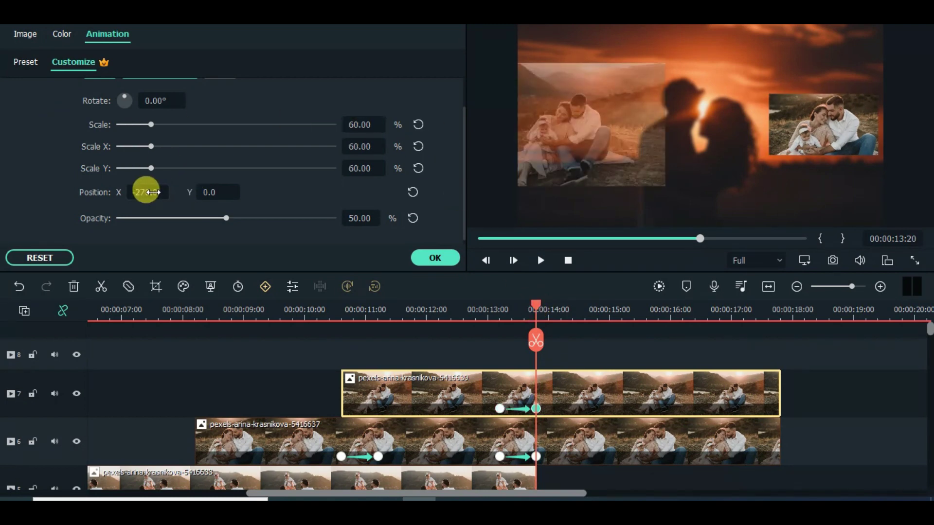
{"action": "key", "text": "Return"}
{"action": "left_click", "coordinate": [409, 220]}
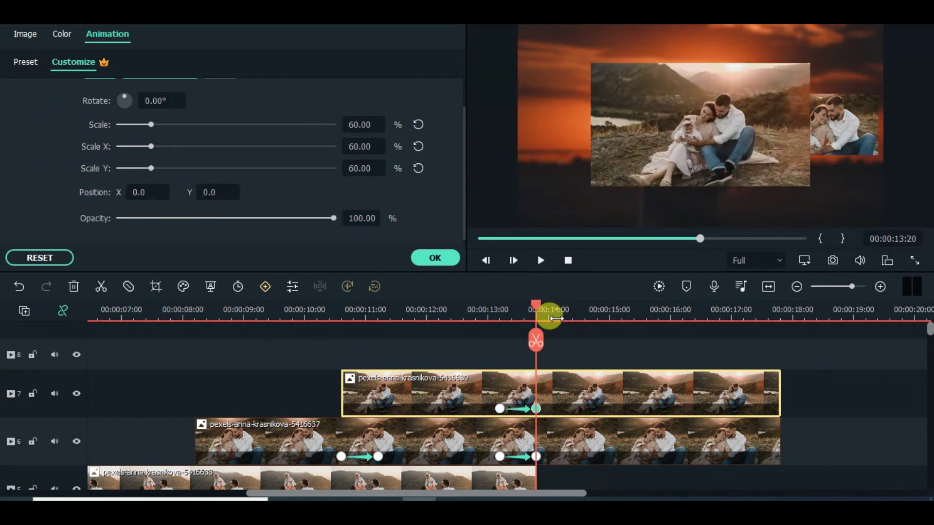
- Add a holding keyframe to the sixth picture at 00:00:15:20, and one at 00:00:16:10 with scale 30%, matching the previous pictures' final X position
{"action": "left_click", "coordinate": [557, 305]}
{"action": "left_click_drag", "start_coordinate": [597, 305], "coordinate": [694, 304]}
{"action": "scroll", "coordinate": [463, 186], "scroll_direction": "up", "scroll_amount": 2}
{"action": "left_click", "coordinate": [170, 99]}
{"action": "key", "text": "Return"}
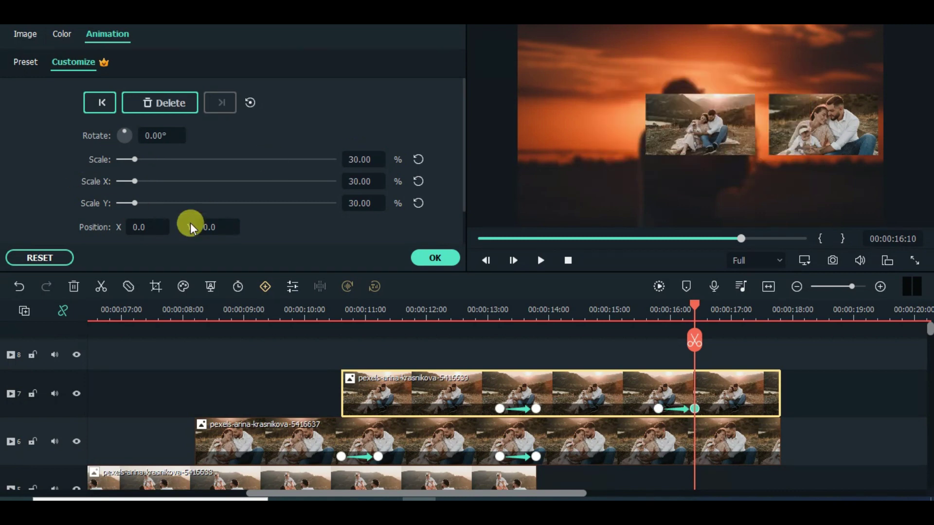
{"action": "key", "text": "Return"}
- Place the seventh picture (2495566), the parent and child in a mountain meadow, on track 8 at 00:00:13:05
{"action": "left_click_drag", "start_coordinate": [695, 305], "coordinate": [500, 312]}
{"action": "left_click", "coordinate": [440, 263]}
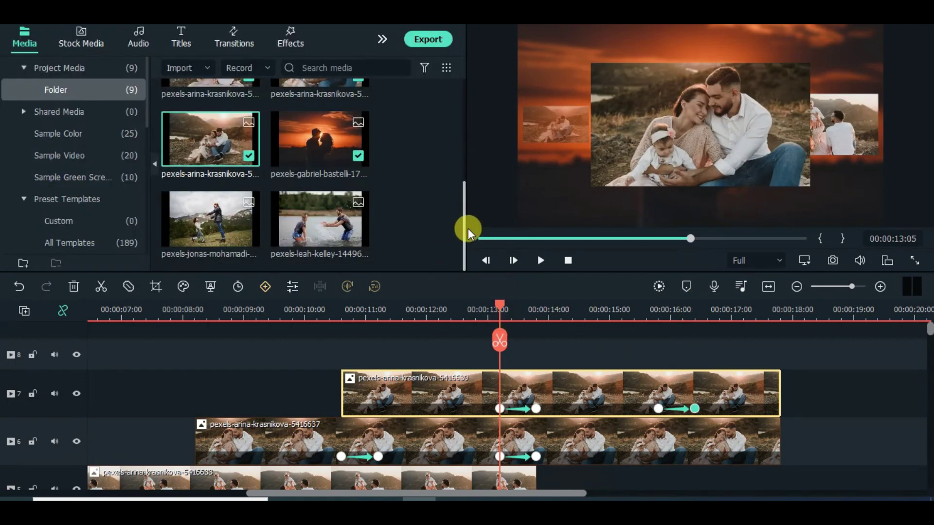
{"action": "left_click_drag", "start_coordinate": [248, 229], "coordinate": [749, 399]}
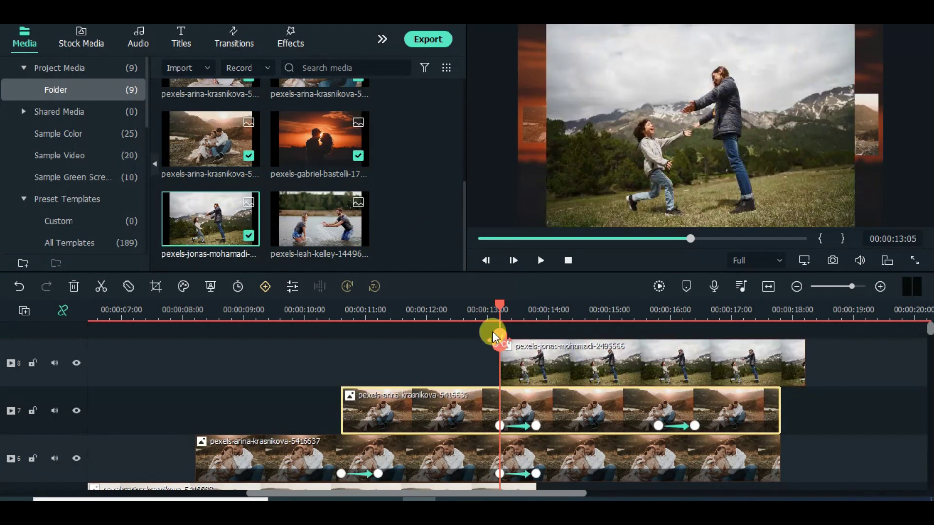
- Split the fifth picture's clip on track 6 at 00:00:16:10 and delete the part after the cut
{"action": "left_click_drag", "start_coordinate": [494, 334], "coordinate": [695, 325]}
{"action": "left_click", "coordinate": [715, 475]}
{"action": "left_click", "coordinate": [100, 287]}
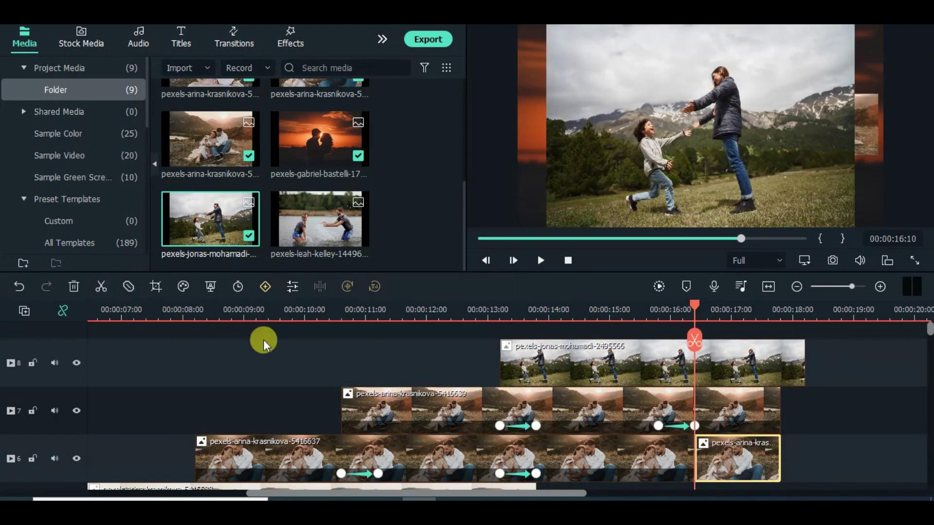
{"action": "key", "text": "Delete"}
- Move the playhead to 00:00:15:20 and extend the sixth and seventh pictures' clips to about 19.2 seconds
{"action": "left_click_drag", "start_coordinate": [489, 307], "coordinate": [586, 321]}
{"action": "left_click_drag", "start_coordinate": [523, 321], "coordinate": [659, 319]}
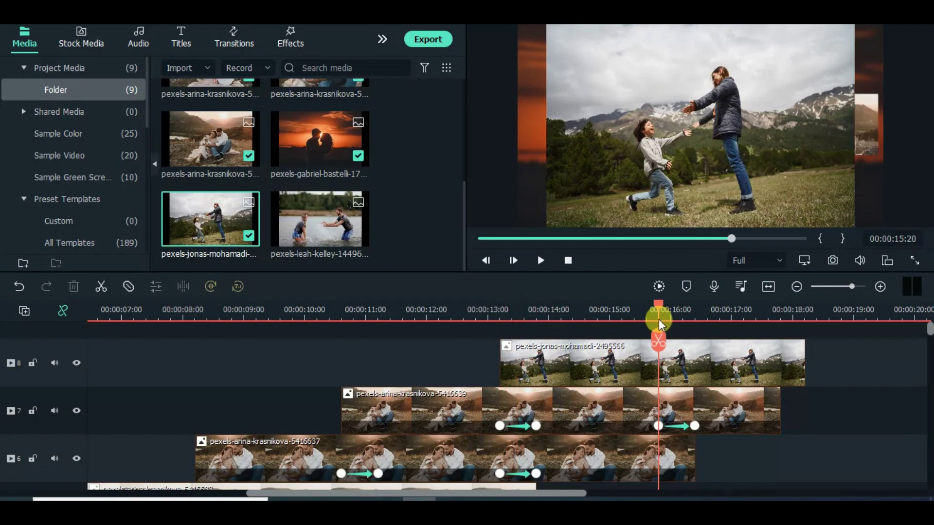
{"action": "left_click_drag", "start_coordinate": [803, 361], "coordinate": [868, 362]}
{"action": "left_click", "coordinate": [780, 405]}
{"action": "left_click_drag", "start_coordinate": [780, 404], "coordinate": [868, 405]}
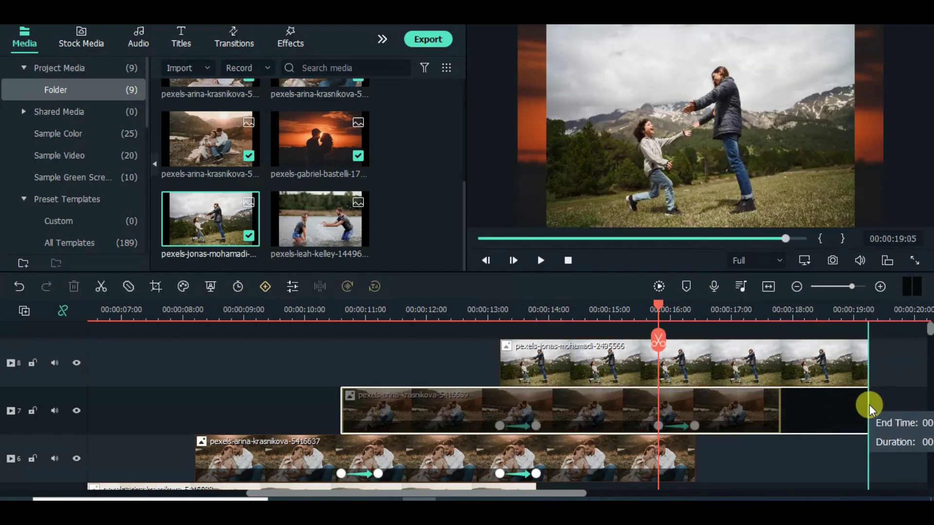
- Crop the seventh picture on track 8 to fit the frame
{"action": "left_click", "coordinate": [701, 358]}
{"action": "right_click", "coordinate": [704, 357]}
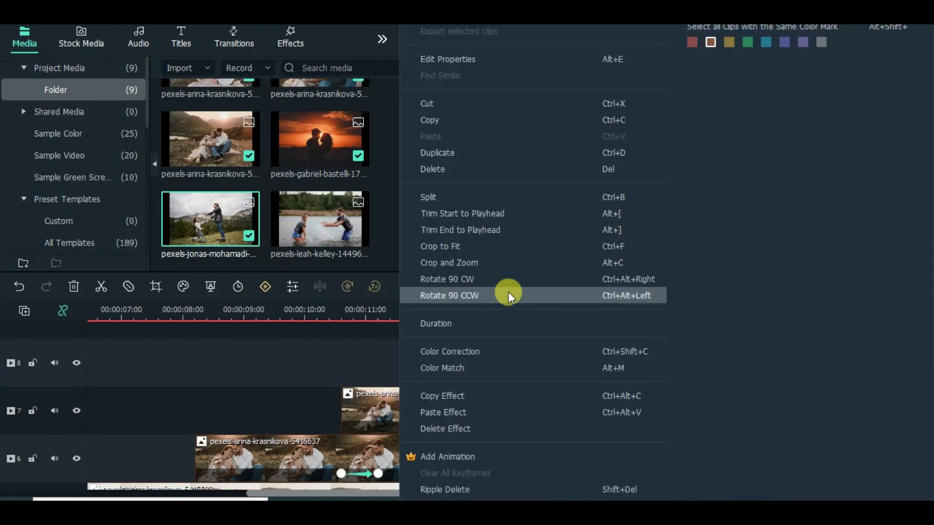
{"action": "left_click", "coordinate": [515, 244]}
- Add a keyframe to the seventh picture on track 8 at 00:00:15:20 with scale 18%, X position -270 and opacity 50%
{"action": "double_click", "coordinate": [687, 369]}
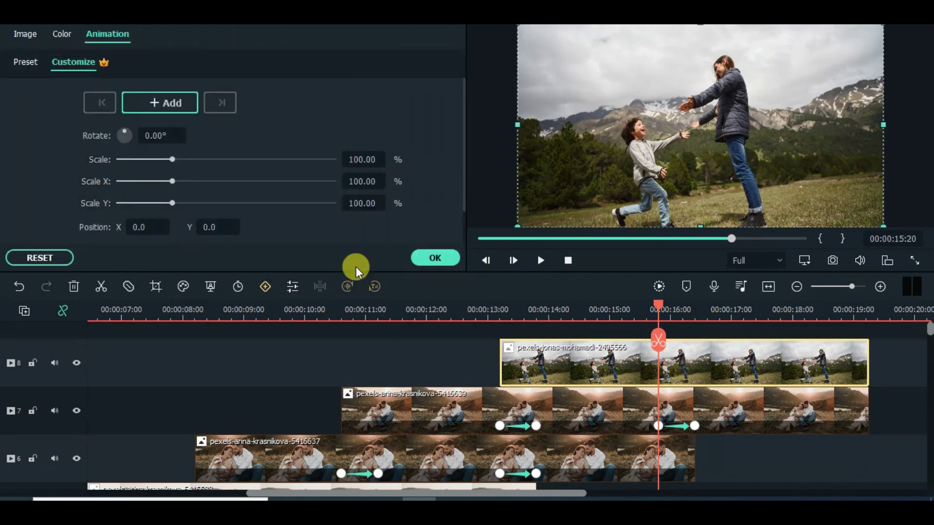
{"action": "left_click", "coordinate": [165, 103]}
{"action": "left_click", "coordinate": [353, 153]}
{"action": "type", "text": "1"}
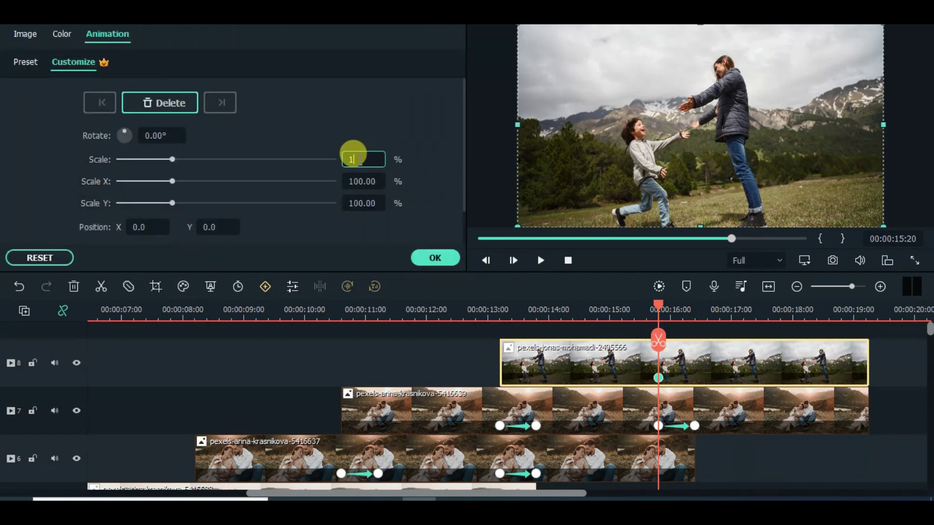
{"action": "type", "text": "8"}
{"action": "key", "text": "Return"}
{"action": "left_click", "coordinate": [139, 227]}
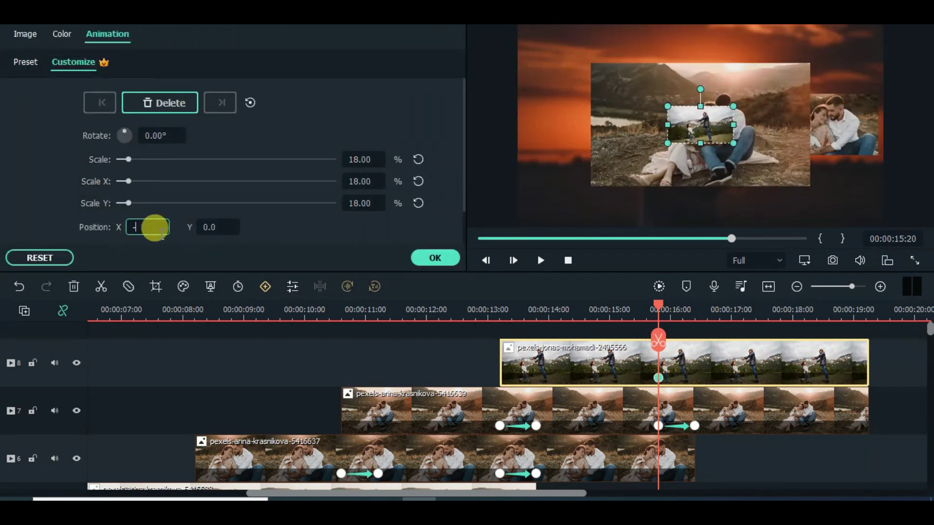
{"action": "scroll", "coordinate": [333, 214], "scroll_direction": "down", "scroll_amount": 2}
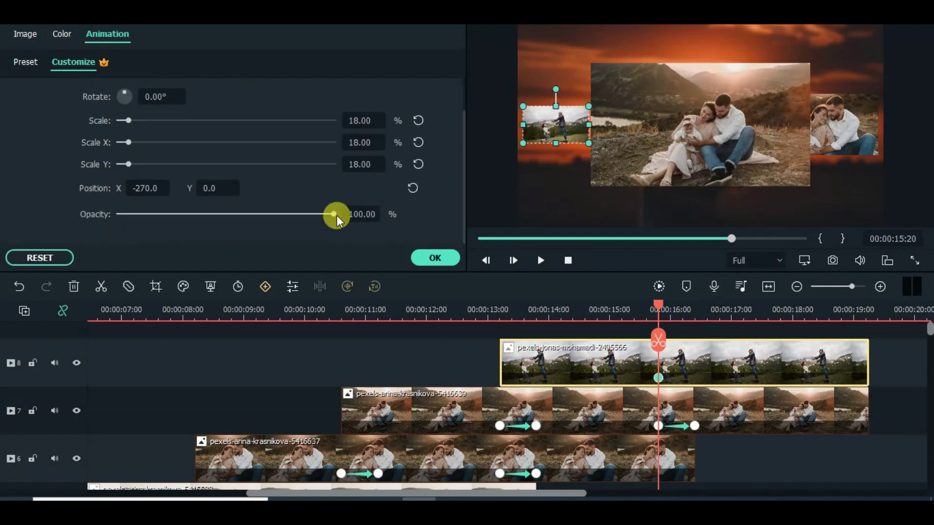
{"action": "left_click", "coordinate": [360, 213]}
{"action": "type", "text": "50"}
{"action": "key", "text": "Return"}
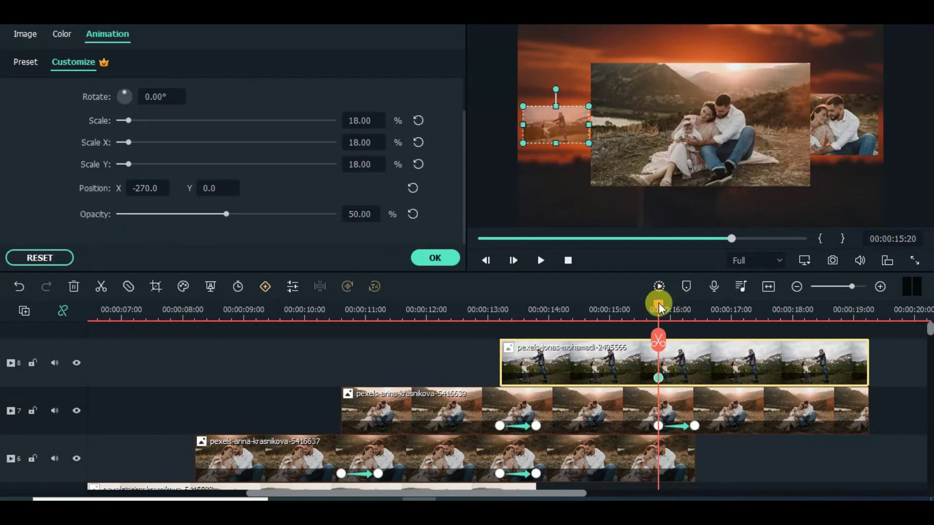
- Keyframe the seventh picture at 00:00:16:10 with scale 60%, X position 0 and opacity reset to full
{"action": "left_click_drag", "start_coordinate": [659, 303], "coordinate": [695, 308]}
{"action": "left_click", "coordinate": [360, 120]}
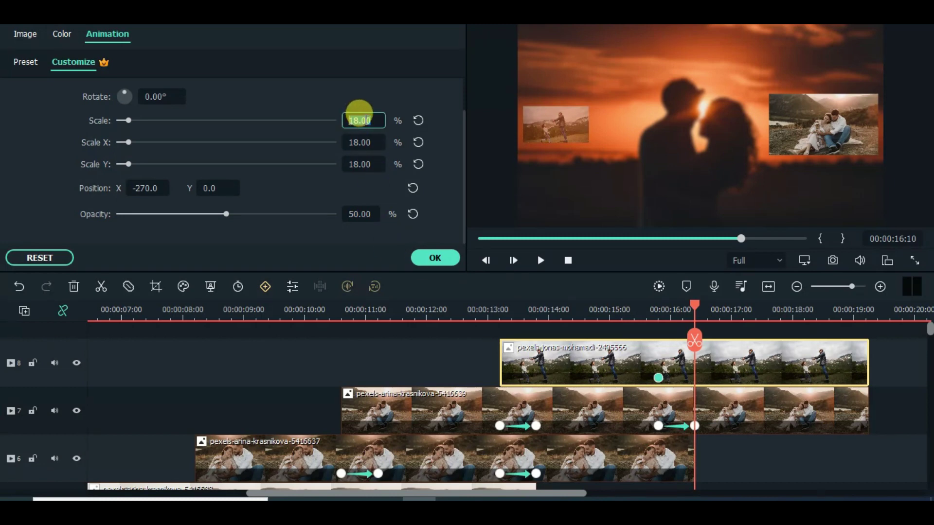
{"action": "type", "text": "60"}
{"action": "key", "text": "Return"}
{"action": "left_click", "coordinate": [153, 187]}
{"action": "type", "text": "0"}
{"action": "key", "text": "Return"}
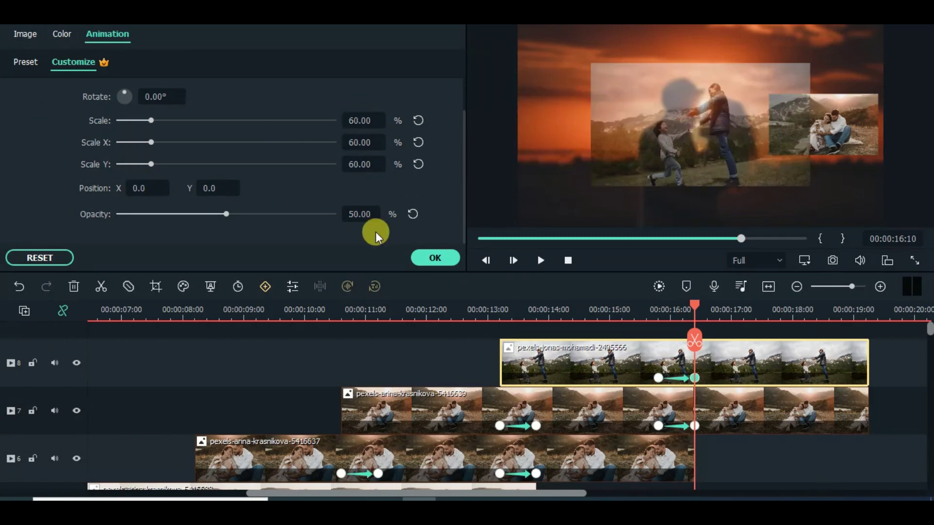
{"action": "left_click", "coordinate": [412, 214]}
- Add a holding keyframe to the seventh picture at 00:00:18:05 with its scale and position kept
{"action": "left_click_drag", "start_coordinate": [705, 305], "coordinate": [801, 308]}
{"action": "left_click_drag", "start_coordinate": [464, 194], "coordinate": [463, 156]}
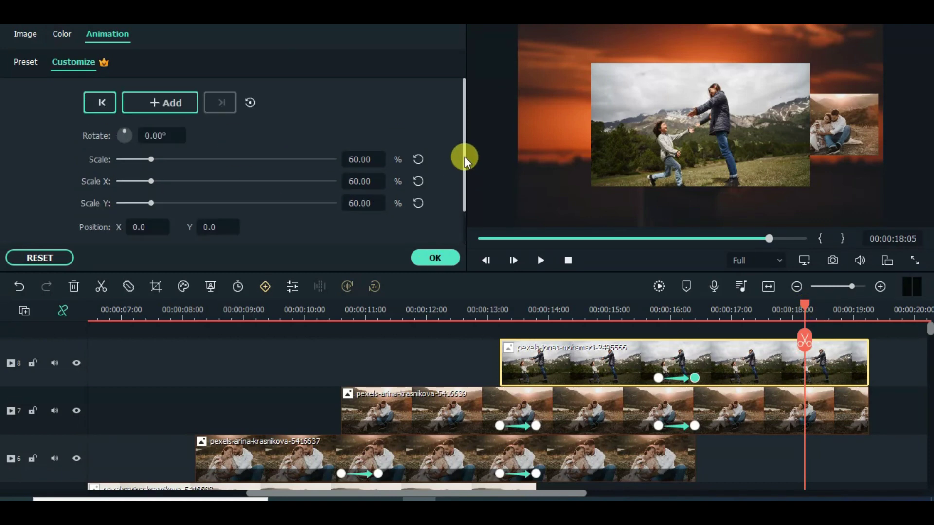
{"action": "left_click", "coordinate": [165, 102]}
- Keyframe the seventh picture at 00:00:18:20 with scale 30% and X position 230
{"action": "left_click_drag", "start_coordinate": [812, 304], "coordinate": [841, 306]}
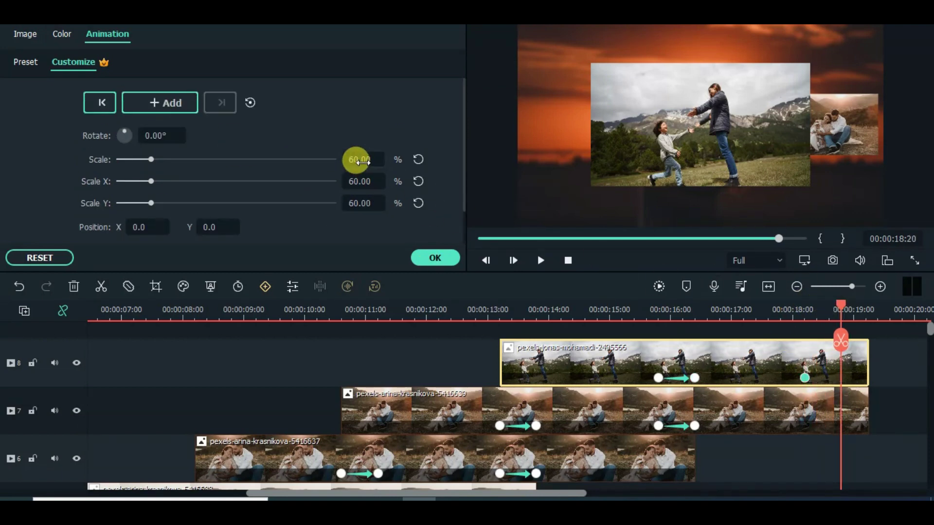
{"action": "type", "text": "30"}
{"action": "left_click", "coordinate": [138, 227]}
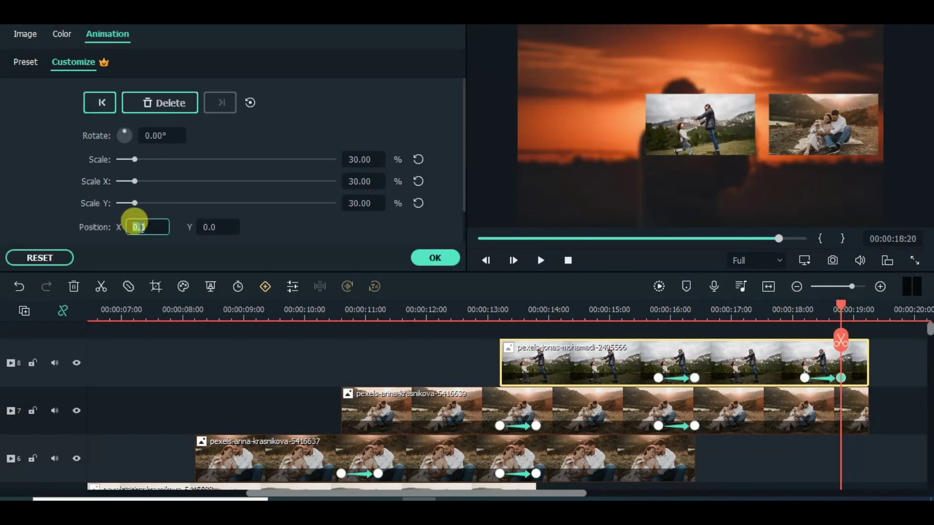
{"action": "type", "text": "230"}
{"action": "key", "text": "Return"}
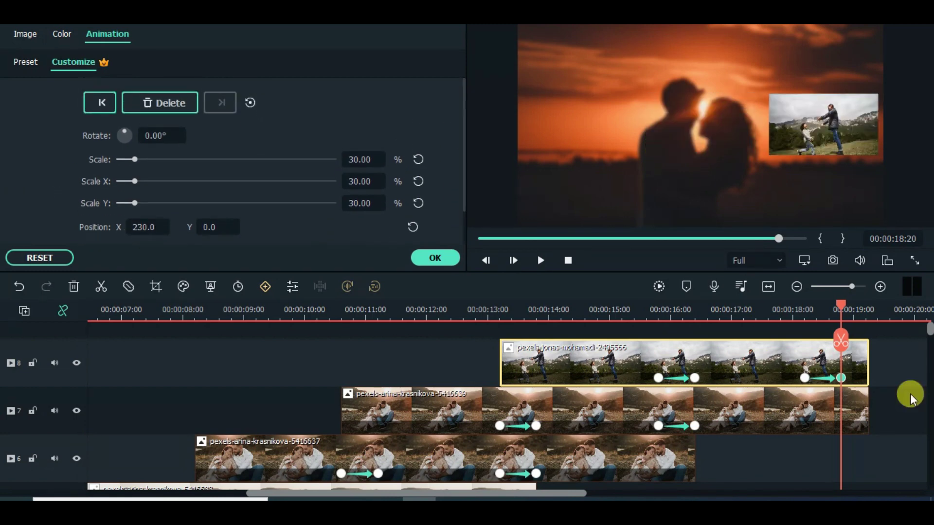
- Split the sixth picture's clip on track 7 at 00:00:18:20 and delete the part after the cut
{"action": "left_click_drag", "start_coordinate": [584, 493], "coordinate": [616, 494]}
{"action": "left_click", "coordinate": [613, 413]}
{"action": "left_click", "coordinate": [628, 399]}
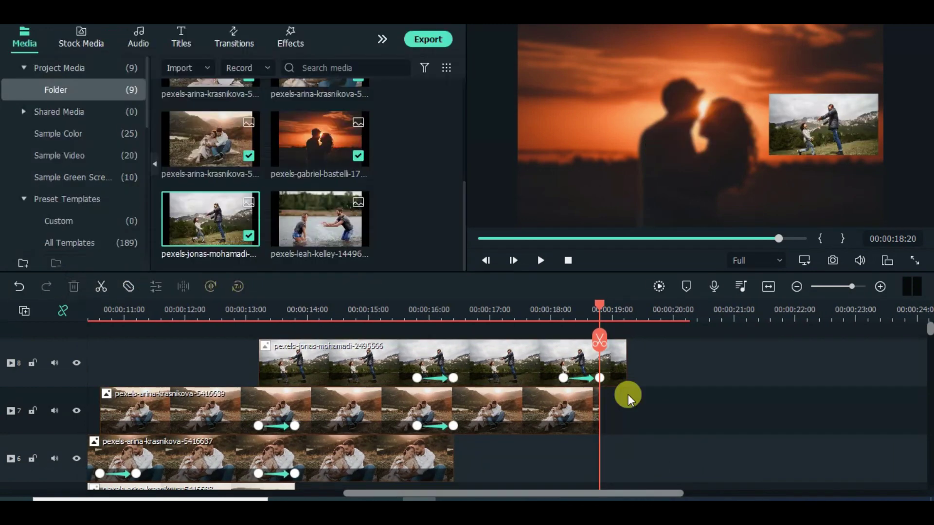
- Add video track 9 and place the last picture (1449670), the couple splashing in water, on it at 00:00:15:20
{"action": "left_click_drag", "start_coordinate": [602, 317], "coordinate": [416, 316]}
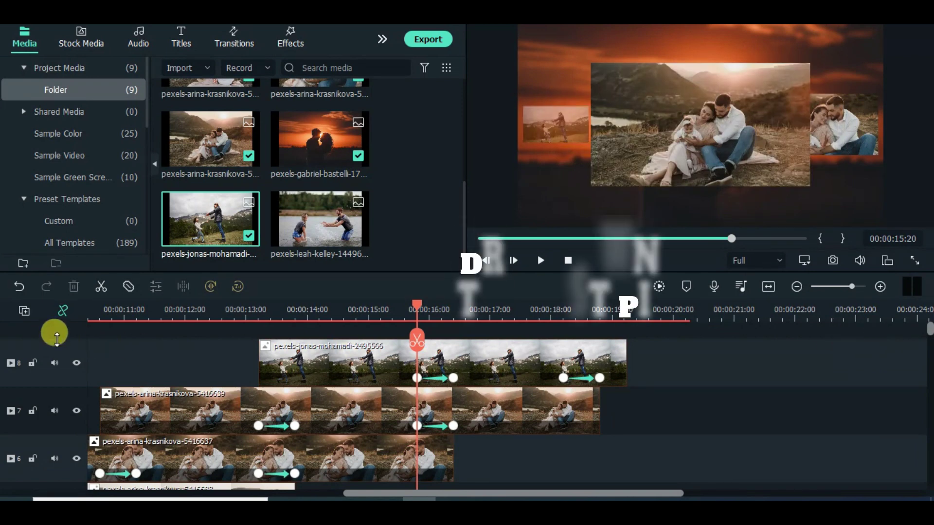
{"action": "left_click", "coordinate": [22, 313]}
{"action": "left_click", "coordinate": [86, 331]}
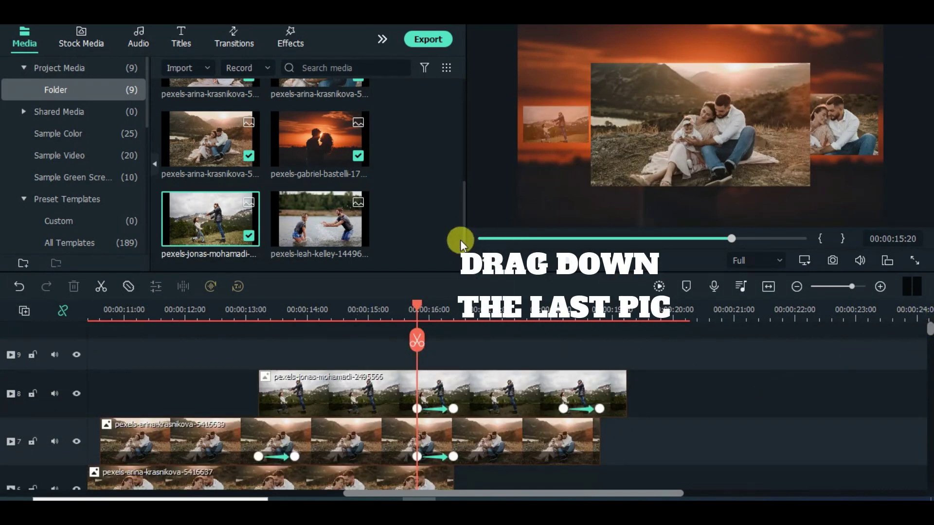
{"action": "left_click_drag", "start_coordinate": [317, 212], "coordinate": [415, 344]}
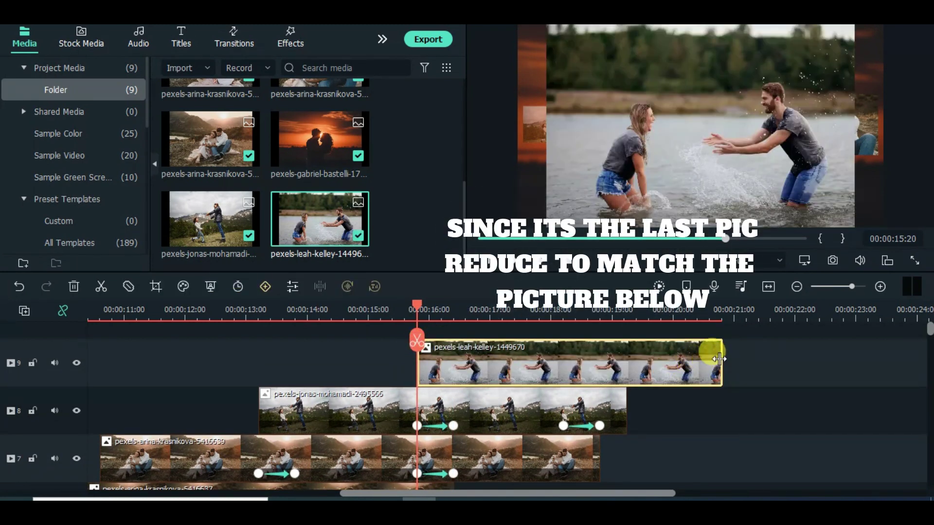
- Shorten the last picture's clip on track 9 to end with the clip on track 8, and crop it to fit the frame
{"action": "left_click_drag", "start_coordinate": [719, 359], "coordinate": [625, 364]}
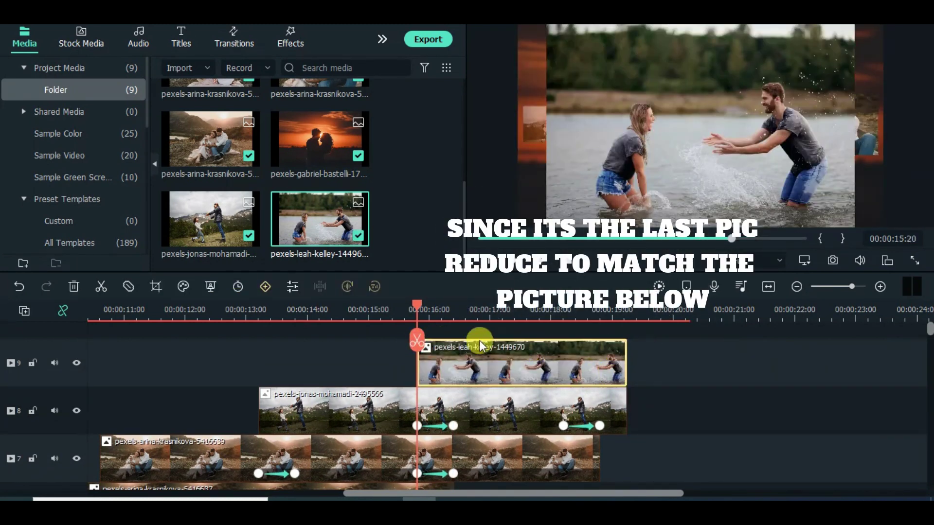
{"action": "left_click_drag", "start_coordinate": [414, 305], "coordinate": [563, 320]}
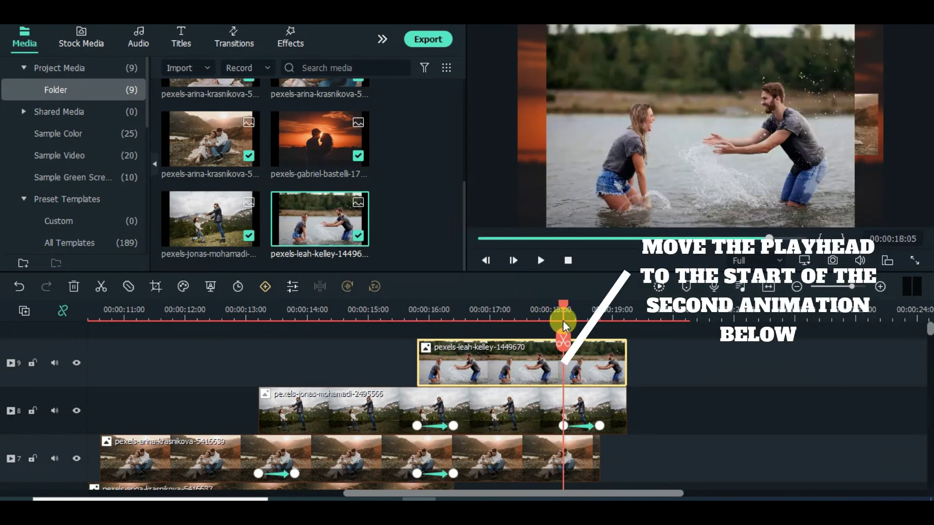
{"action": "right_click", "coordinate": [582, 363]}
{"action": "left_click", "coordinate": [467, 246]}
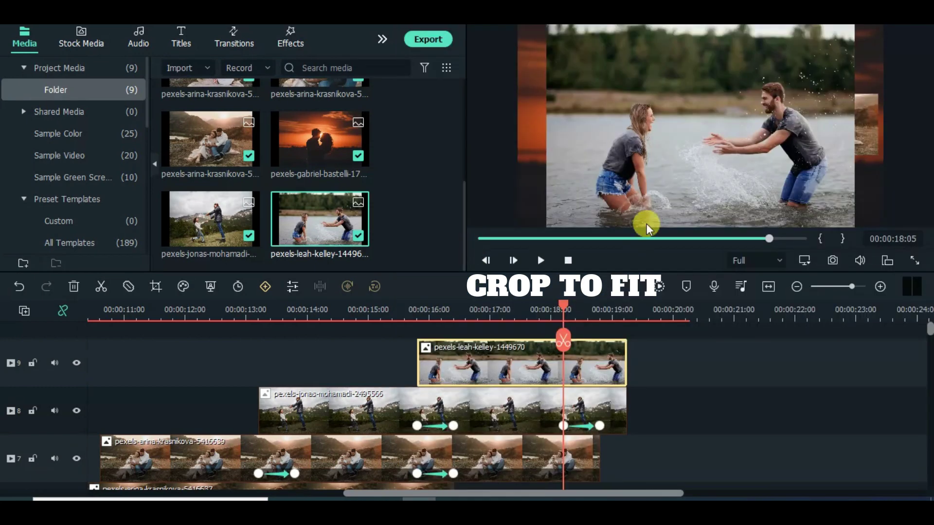
- Add a keyframe to the last picture on track 9 at 00:00:18:05 with scale 18%, X position -270 and opacity 50%
{"action": "double_click", "coordinate": [579, 369]}
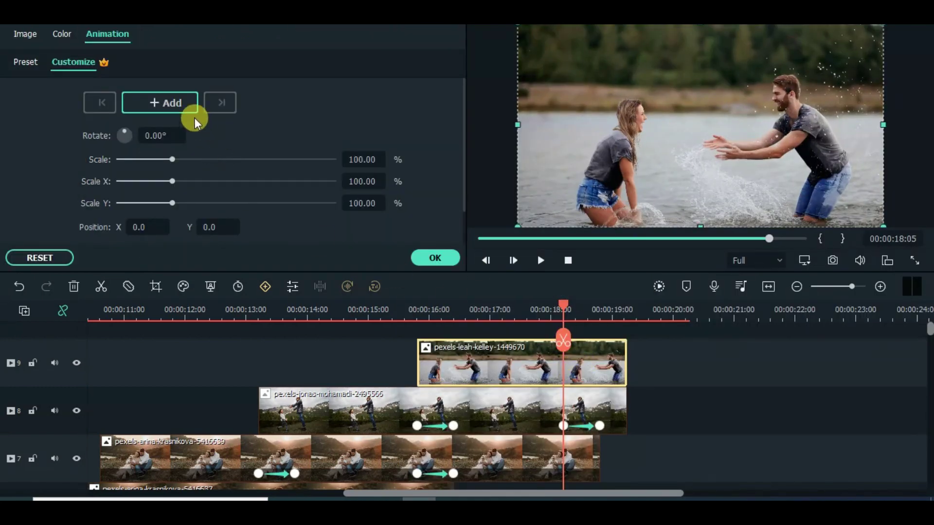
{"action": "double_click", "coordinate": [365, 159]}
{"action": "type", "text": "1"}
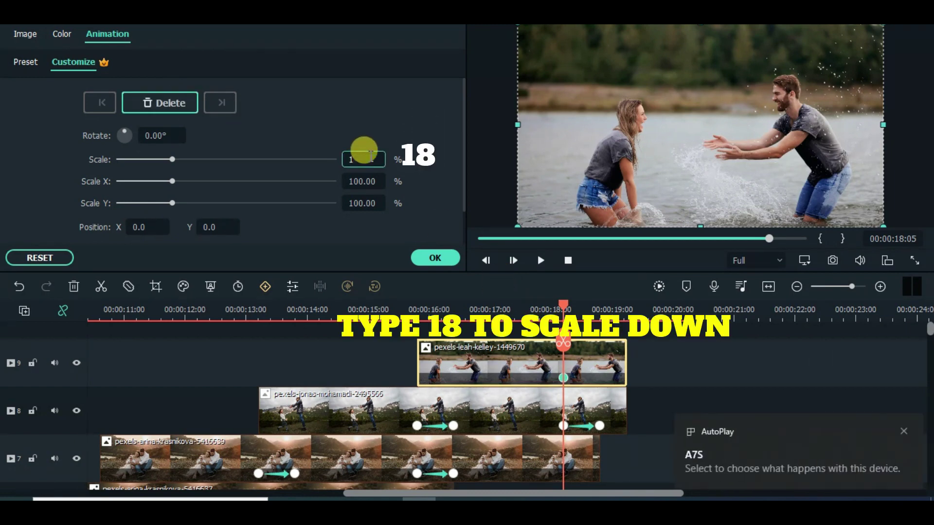
{"action": "type", "text": "8"}
{"action": "key", "text": "Return"}
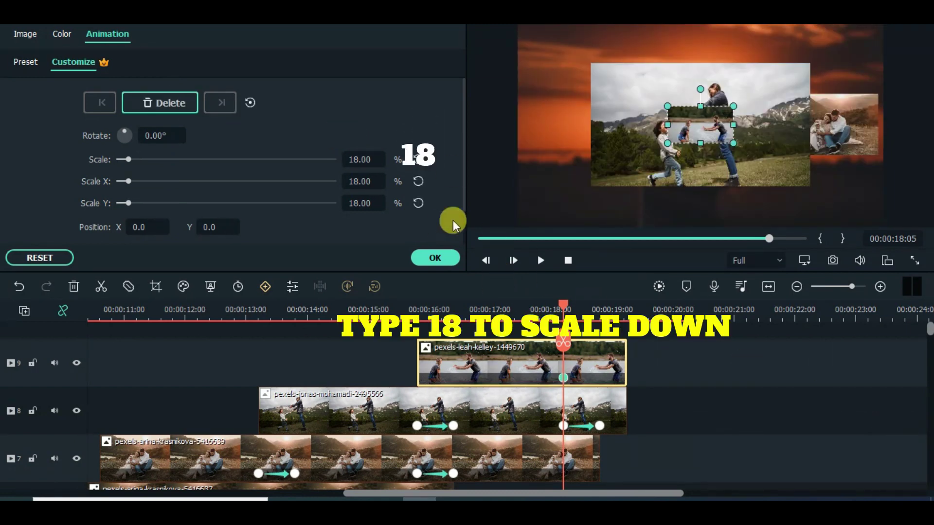
{"action": "left_click_drag", "start_coordinate": [465, 155], "coordinate": [462, 188]}
{"action": "left_click", "coordinate": [142, 188]}
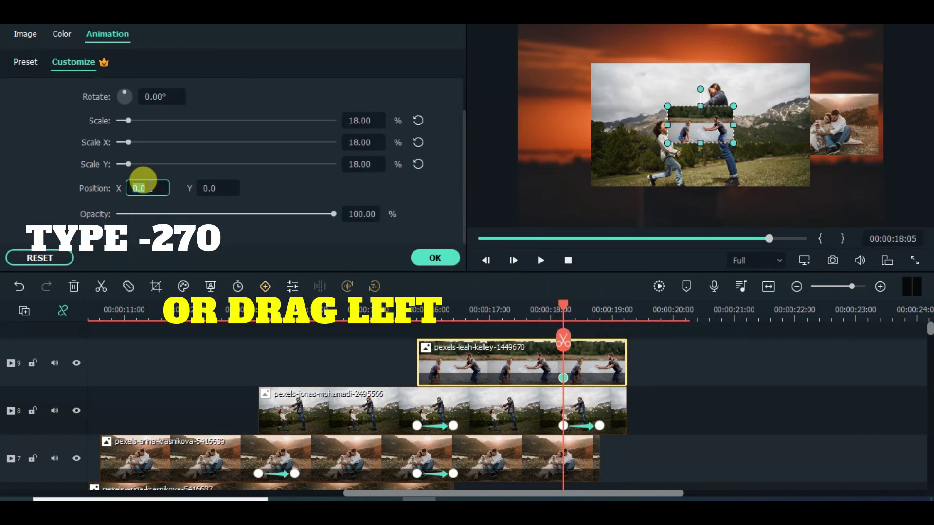
{"action": "type", "text": "-270"}
{"action": "key", "text": "Return"}
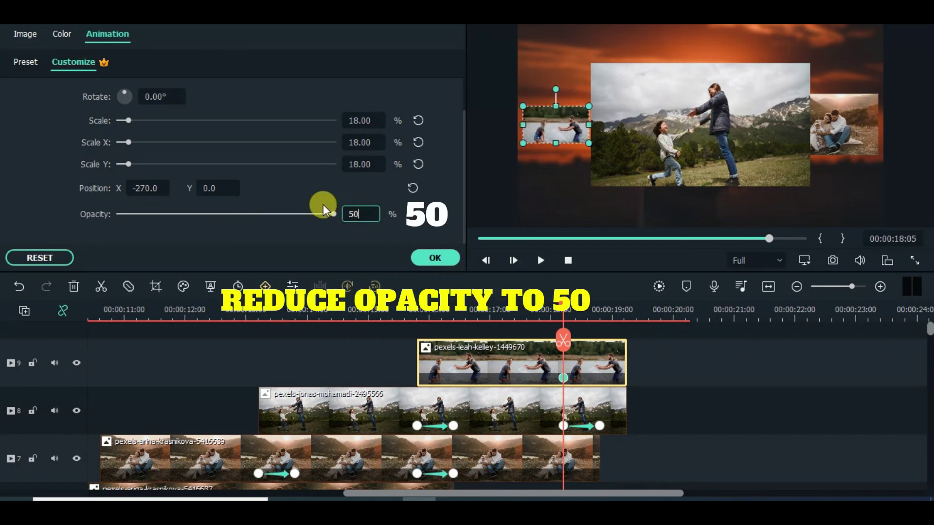
{"action": "type", "text": "50"}
{"action": "key", "text": "Return"}
- Keyframe the last picture at 00:00:18:20 with opacity reset to 100%, X position 0 and scale 60%
{"action": "left_click_drag", "start_coordinate": [562, 310], "coordinate": [600, 305]}
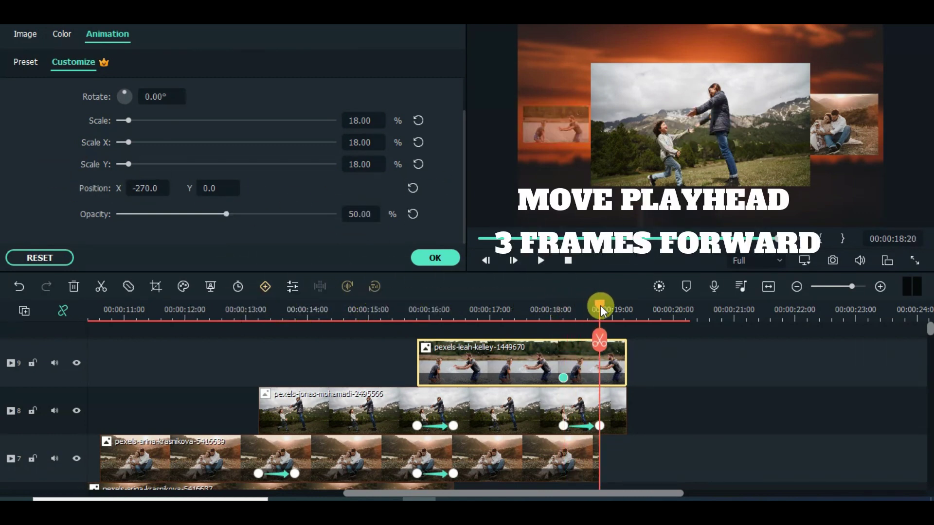
{"action": "left_click", "coordinate": [412, 214]}
{"action": "double_click", "coordinate": [147, 188]}
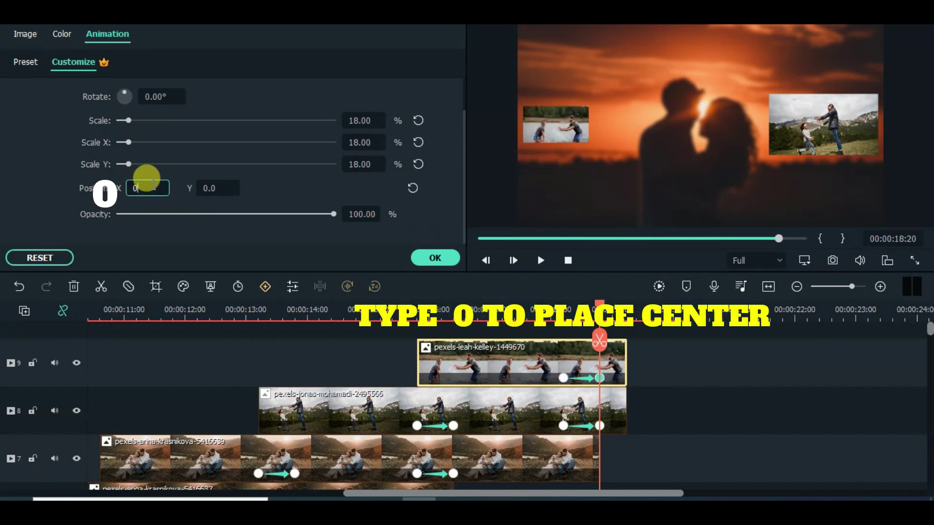
{"action": "double_click", "coordinate": [362, 120]}
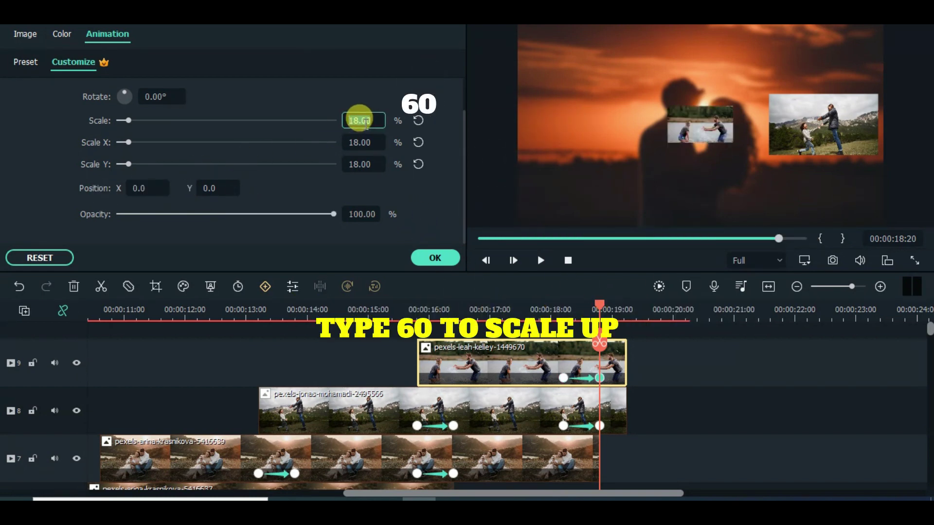
{"action": "type", "text": "60"}
{"action": "key", "text": "Return"}
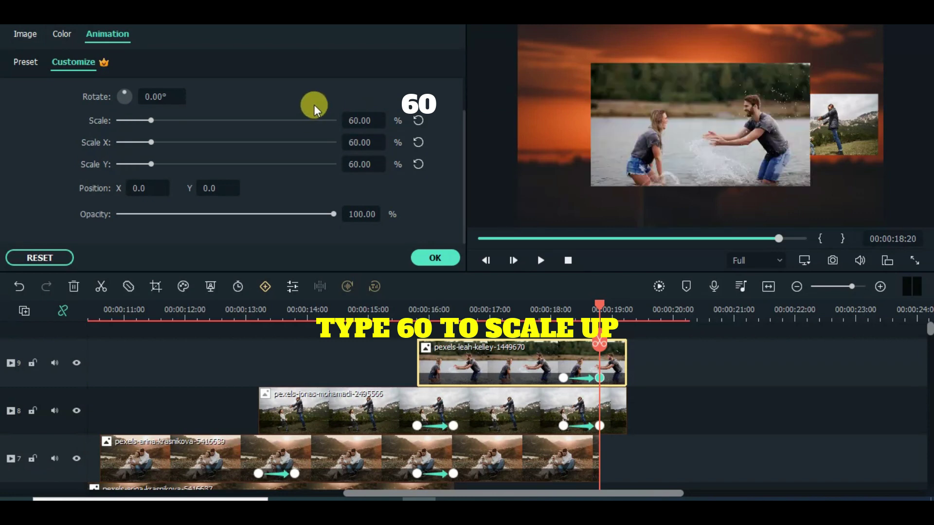
- Return to the start of the timeline and reduce the track height to small to view the stacked tracks together
{"action": "left_click", "coordinate": [480, 238]}
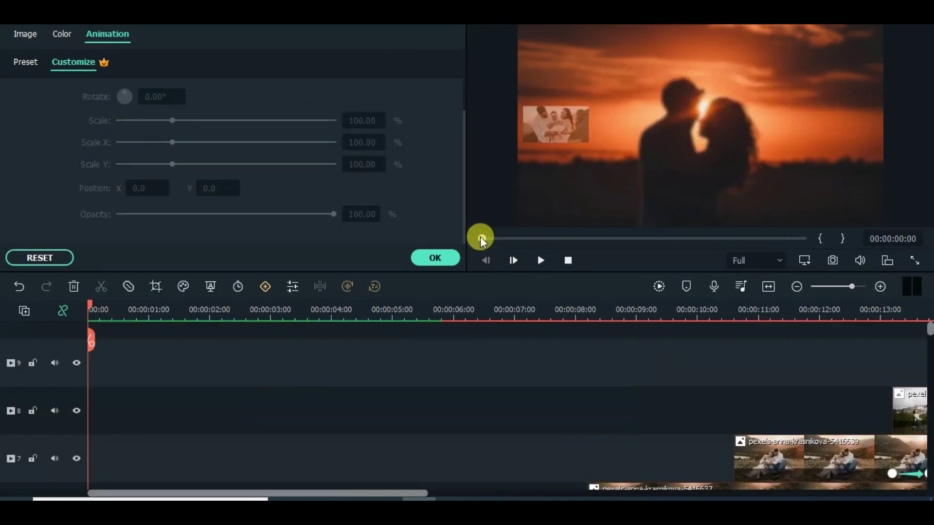
{"action": "right_click", "coordinate": [51, 323]}
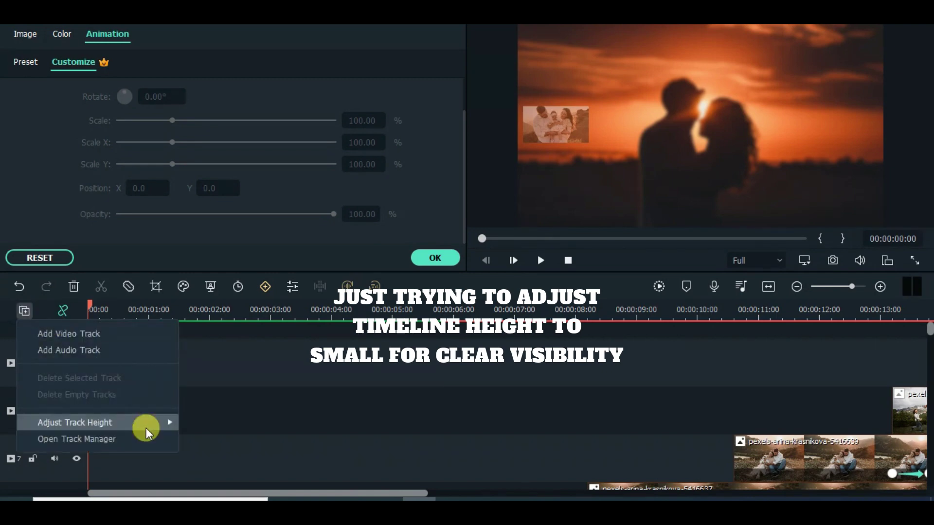
{"action": "left_click", "coordinate": [214, 421]}
{"action": "left_click_drag", "start_coordinate": [407, 493], "coordinate": [661, 494]}
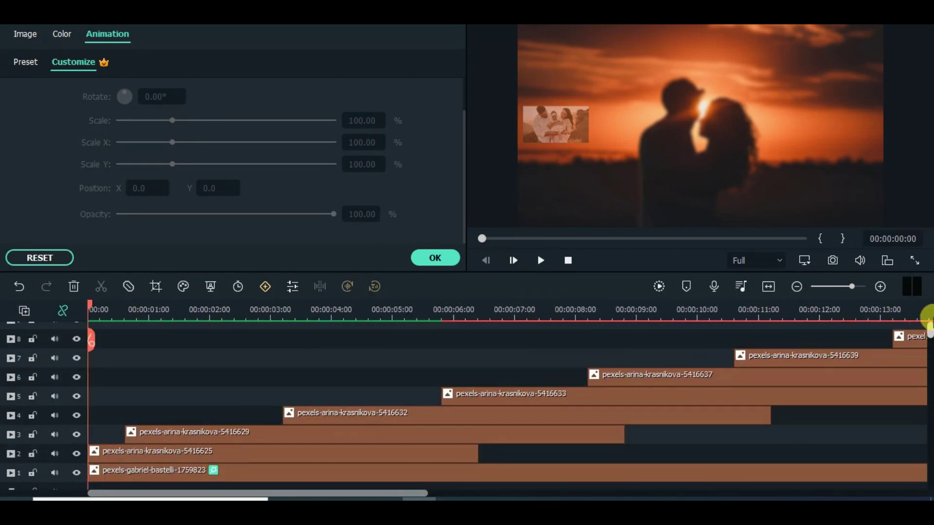
{"action": "left_click_drag", "start_coordinate": [929, 322], "coordinate": [929, 362]}
- Restore the taller track height so that the clips show their thumbnails
{"action": "left_click", "coordinate": [24, 311]}
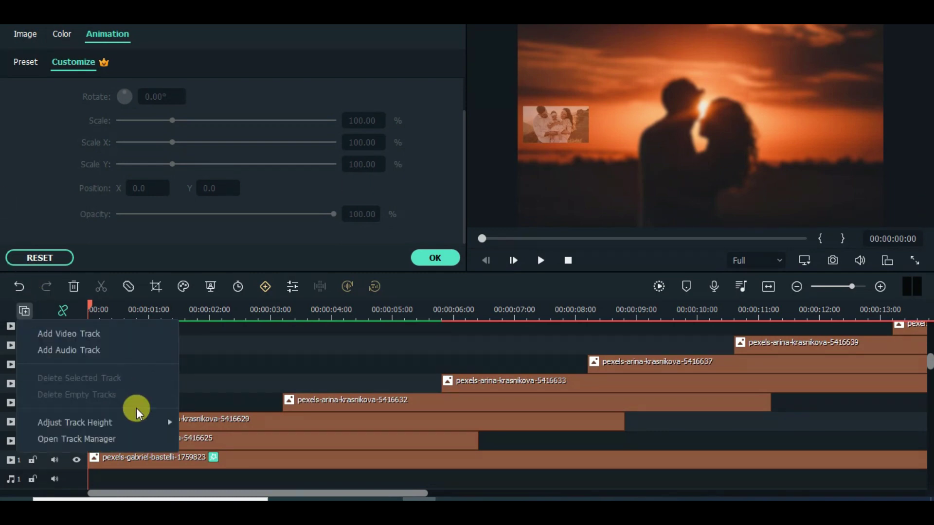
{"action": "mouse_move", "coordinate": [146, 421]}
{"action": "left_click", "coordinate": [219, 436]}
- Split the sunset background clip on track 1 at the last picture's end, 00:00:19:06, and delete the excess part
{"action": "left_click_drag", "start_coordinate": [927, 353], "coordinate": [926, 469]}
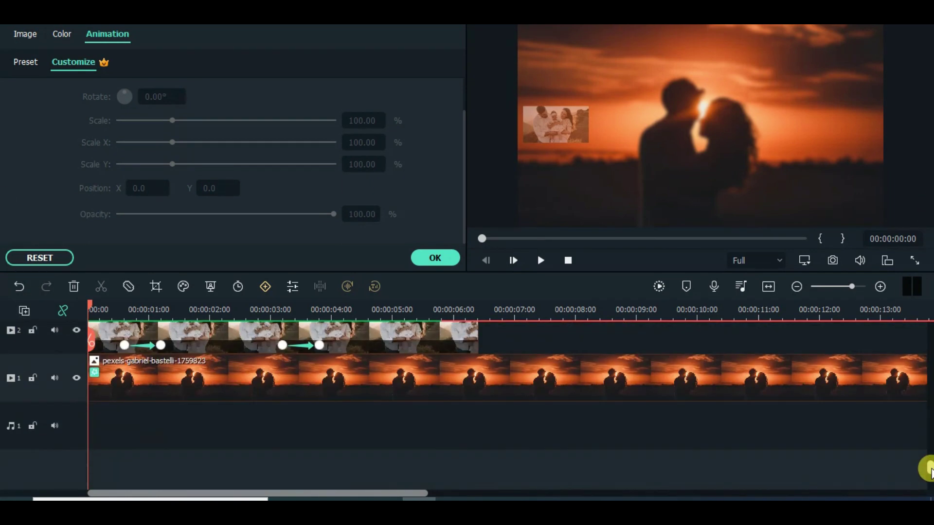
{"action": "left_click_drag", "start_coordinate": [388, 492], "coordinate": [635, 492]}
{"action": "left_click_drag", "start_coordinate": [929, 410], "coordinate": [921, 337]}
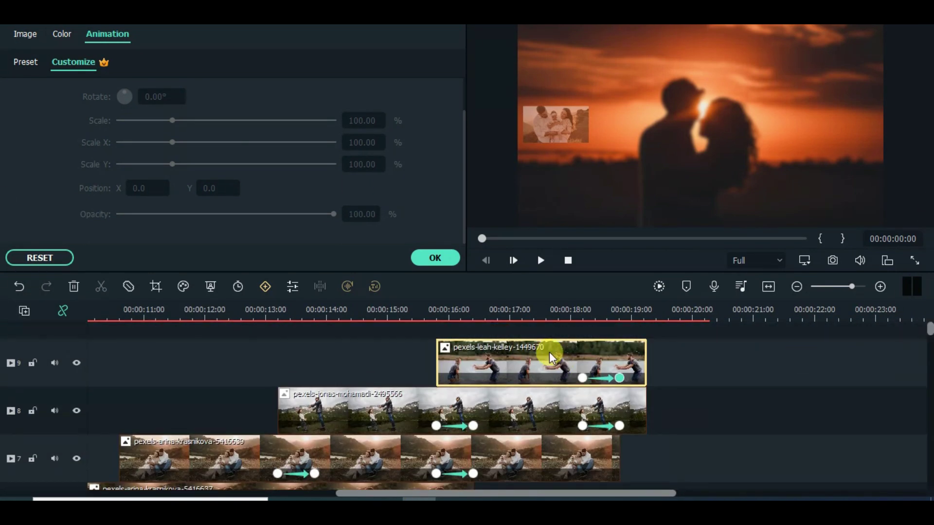
{"action": "left_click", "coordinate": [550, 352]}
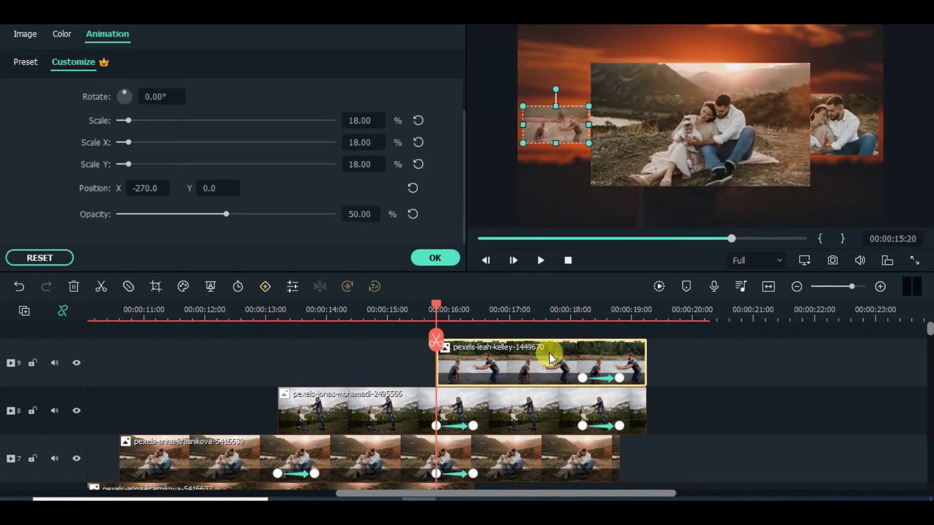
{"action": "left_click", "coordinate": [643, 302]}
{"action": "left_click", "coordinate": [645, 302]}
{"action": "left_click_drag", "start_coordinate": [927, 326], "coordinate": [928, 450]}
{"action": "left_click", "coordinate": [656, 433]}
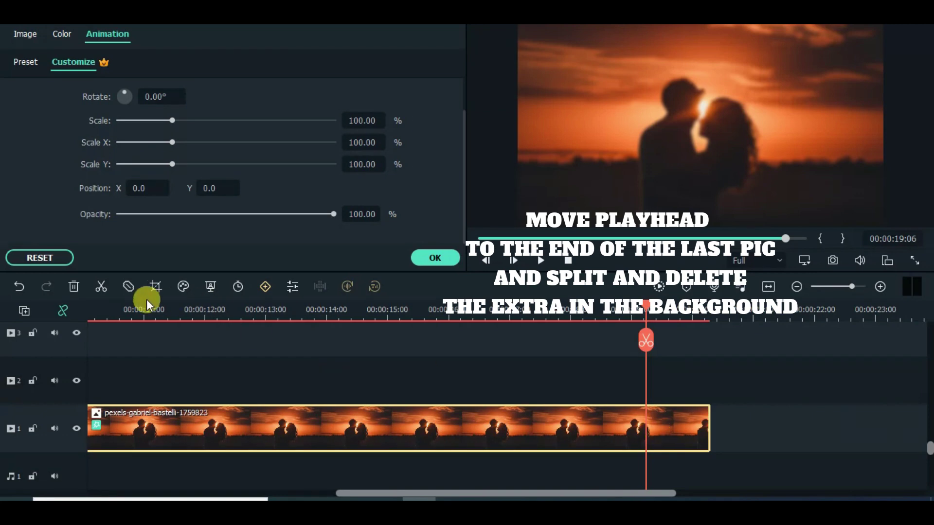
{"action": "left_click", "coordinate": [101, 287]}
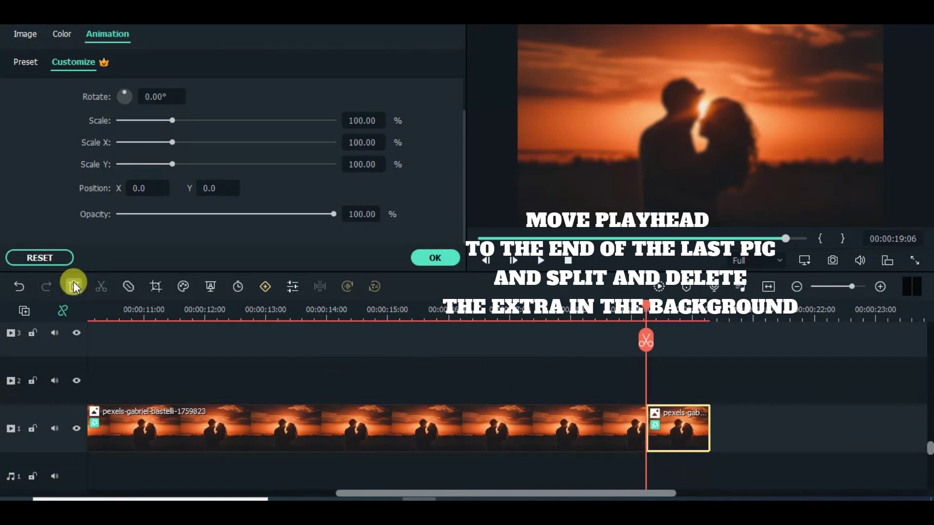
{"action": "left_click", "coordinate": [74, 286]}
- Render the timeline preview from the start and play the slideshow to check the picture animations
{"action": "key", "text": "Home"}
{"action": "scroll", "coordinate": [736, 314], "scroll_direction": "down", "scroll_amount": 5}
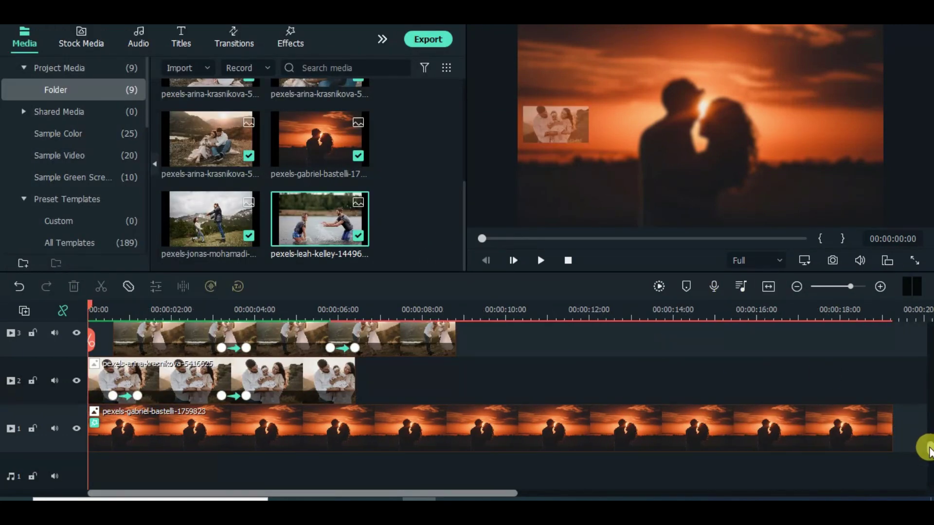
{"action": "left_click_drag", "start_coordinate": [927, 450], "coordinate": [927, 355]}
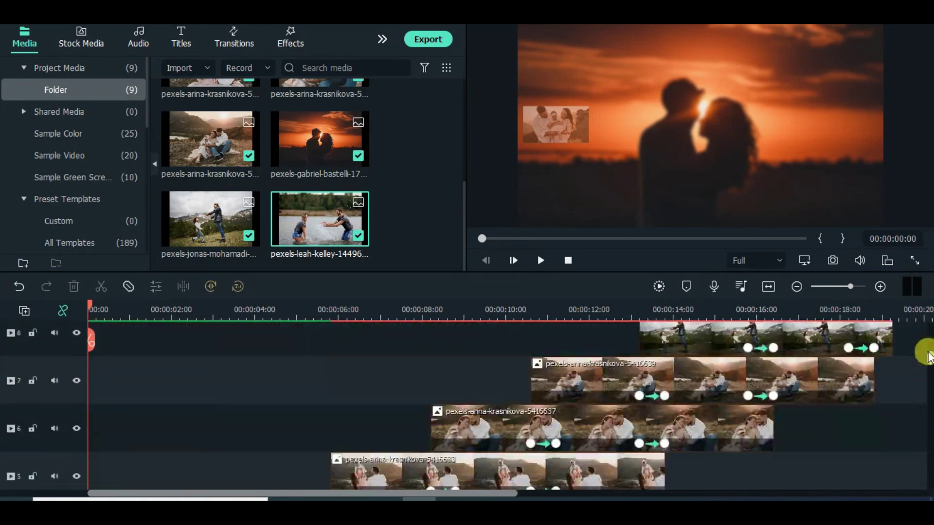
{"action": "scroll", "coordinate": [777, 335], "scroll_direction": "down", "scroll_amount": 5}
{"action": "left_click", "coordinate": [659, 286]}
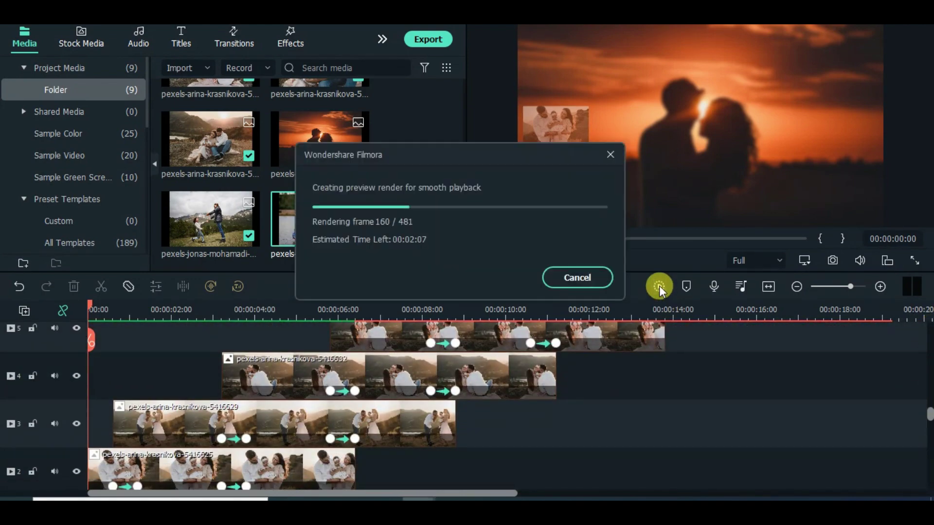
{"action": "left_click", "coordinate": [533, 263]}
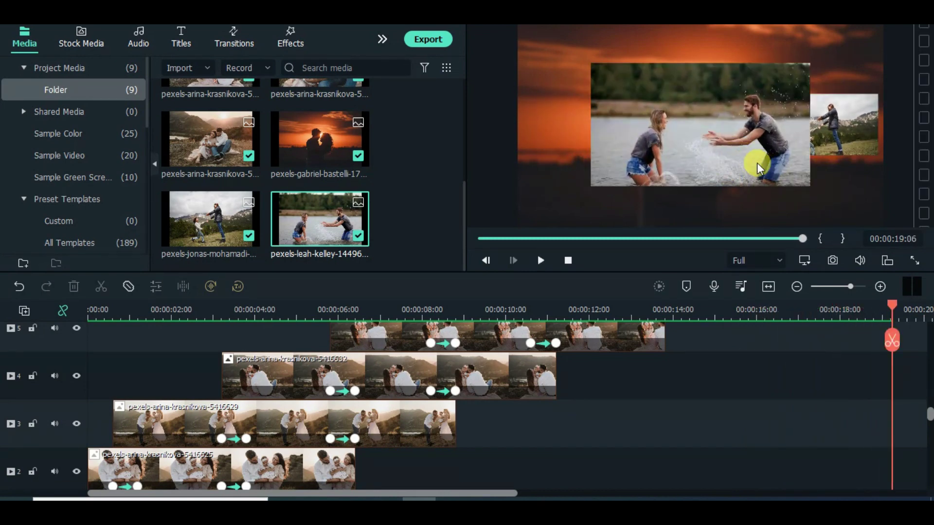
- Return to the start of the timeline and set the track height to Small to show the stacked picture tracks
{"action": "left_click", "coordinate": [481, 240]}
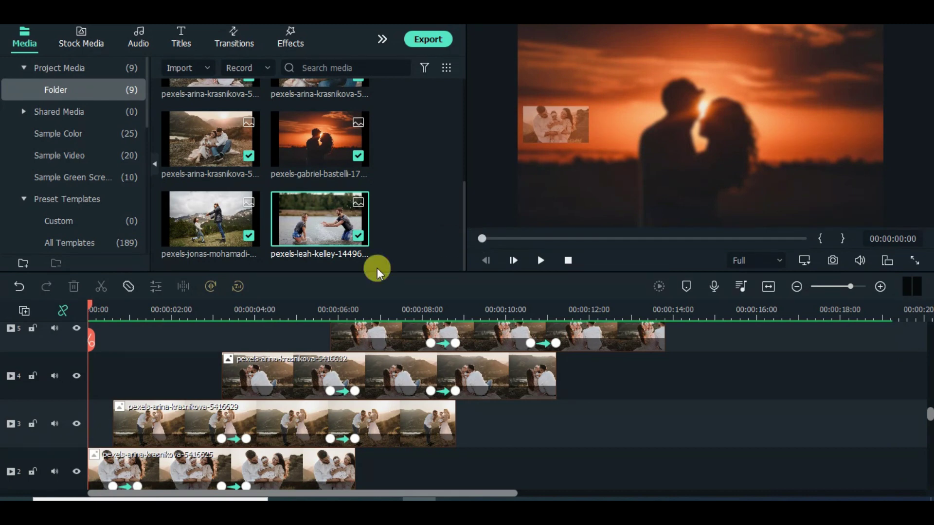
{"action": "right_click", "coordinate": [30, 319]}
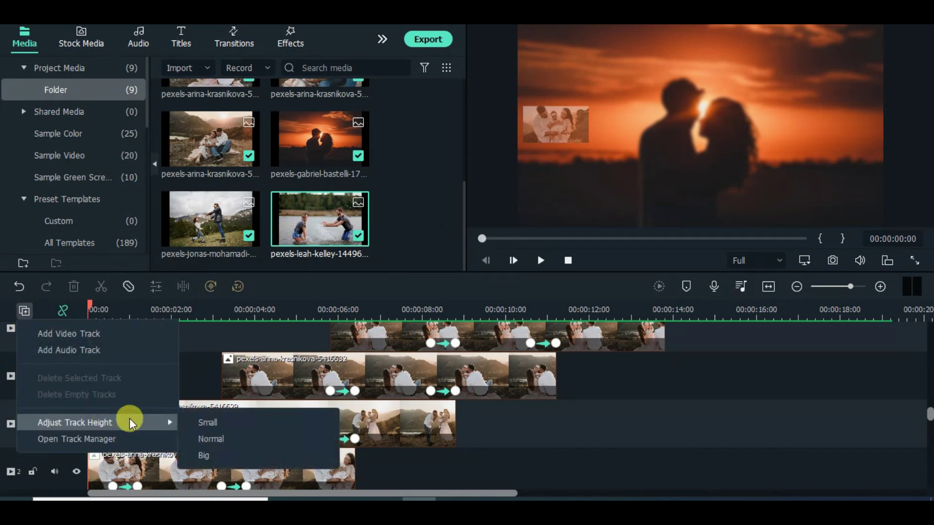
{"action": "left_click", "coordinate": [226, 416]}
{"action": "left_click_drag", "start_coordinate": [919, 455], "coordinate": [926, 314]}
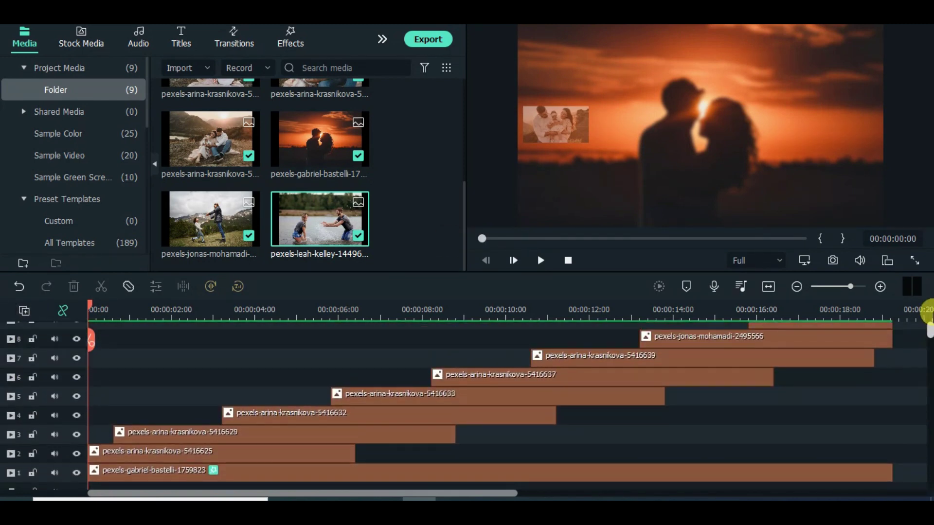
{"action": "scroll", "coordinate": [22, 321], "scroll_direction": "up", "scroll_amount": 2}
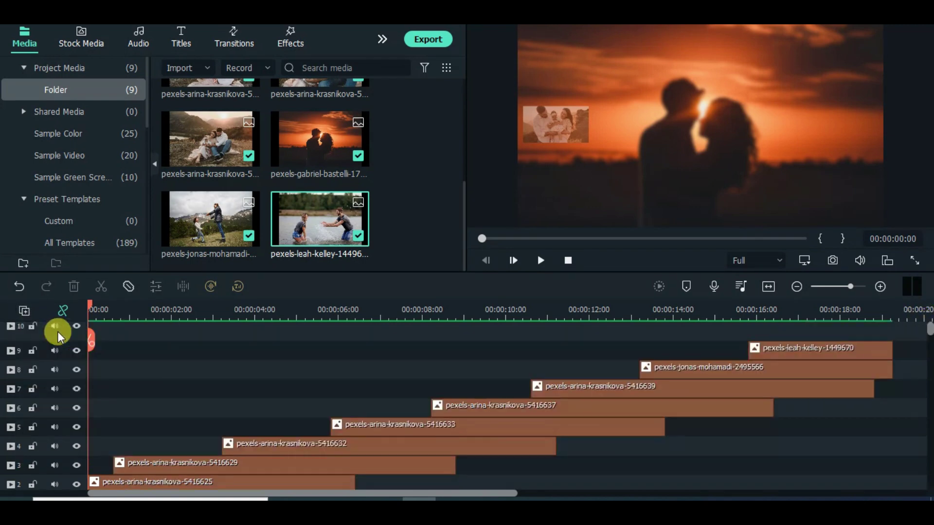
- Apply the favourite effect Silent Film 2 to the pictures on tracks 9, 8 and 7
{"action": "left_click", "coordinate": [288, 37]}
{"action": "left_click", "coordinate": [72, 89]}
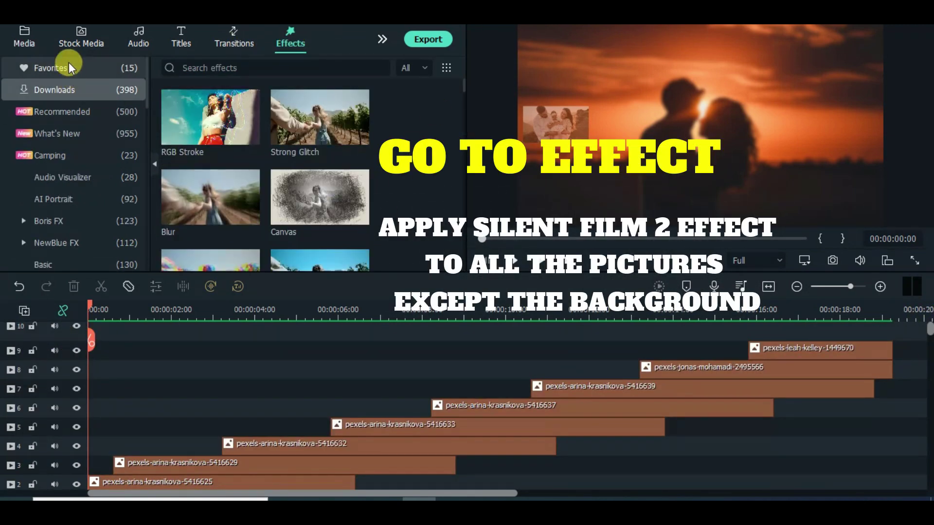
{"action": "left_click", "coordinate": [69, 64]}
{"action": "left_click_drag", "start_coordinate": [463, 95], "coordinate": [452, 170]}
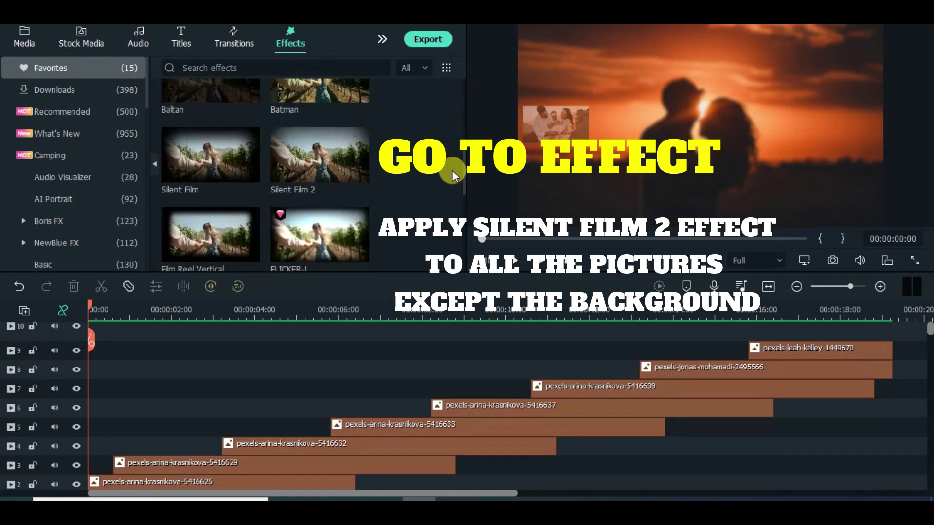
{"action": "left_click_drag", "start_coordinate": [287, 161], "coordinate": [651, 368]}
{"action": "mouse_move", "coordinate": [331, 160]}
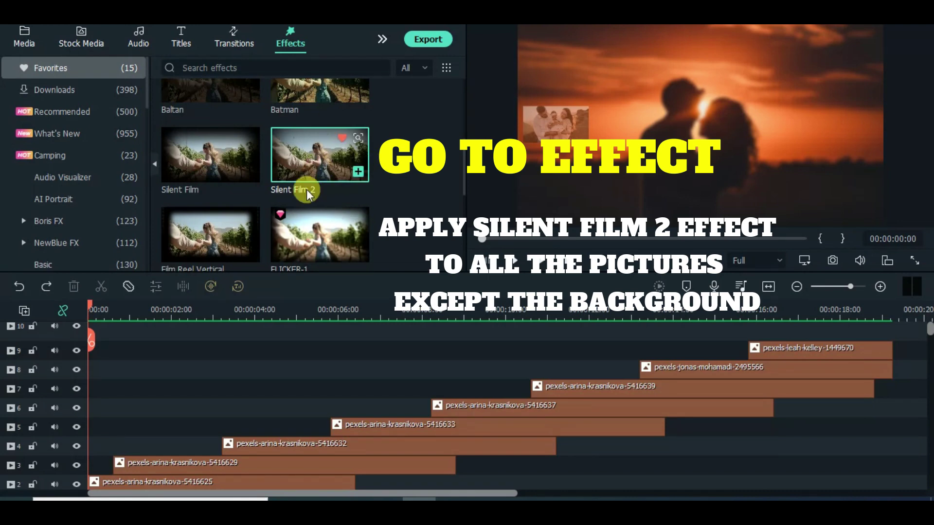
{"action": "left_click_drag", "start_coordinate": [296, 183], "coordinate": [769, 348]}
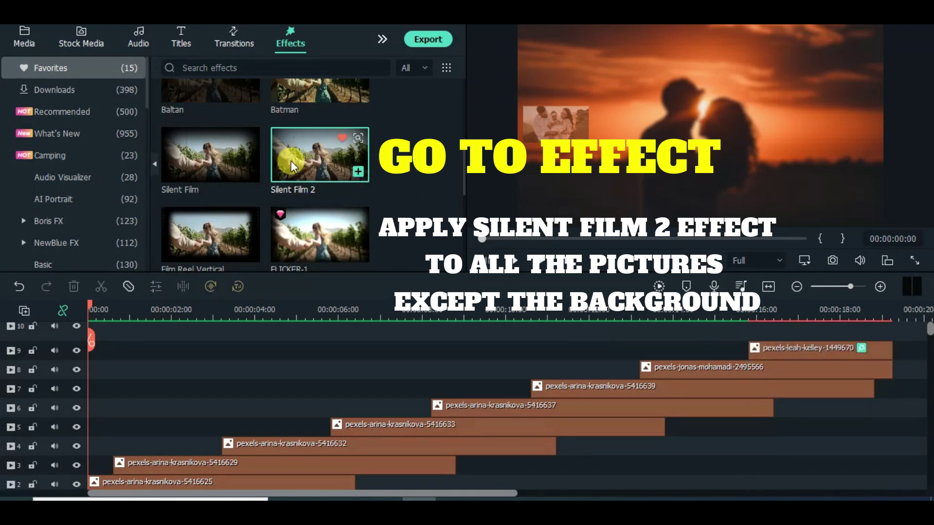
{"action": "left_click_drag", "start_coordinate": [290, 161], "coordinate": [558, 389]}
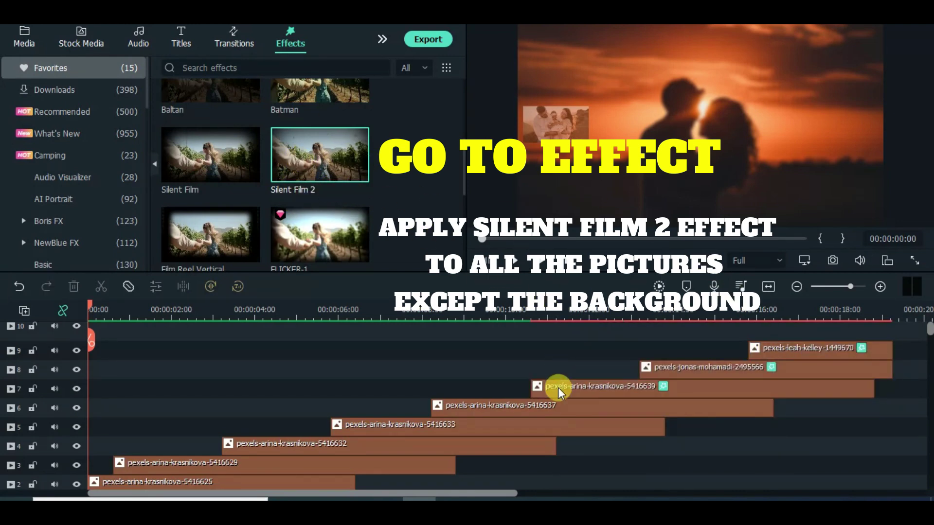
- Apply the Silent Film 2 effect to the pictures on tracks 6, 5, 4, 3 and 2, leaving out the background
{"action": "left_click_drag", "start_coordinate": [312, 155], "coordinate": [521, 407]}
{"action": "left_click_drag", "start_coordinate": [286, 149], "coordinate": [394, 427]}
{"action": "left_click_drag", "start_coordinate": [306, 152], "coordinate": [282, 446]}
{"action": "left_click_drag", "start_coordinate": [929, 329], "coordinate": [929, 418]}
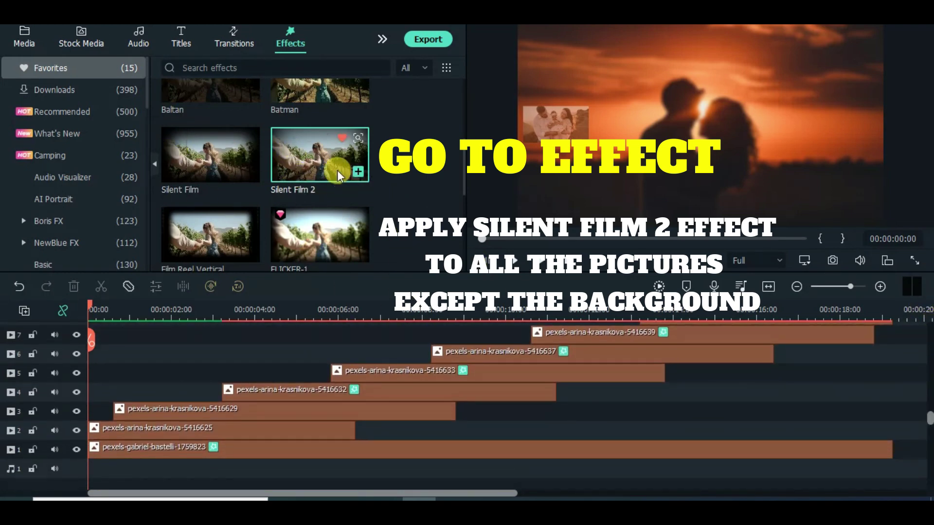
{"action": "left_click_drag", "start_coordinate": [291, 155], "coordinate": [277, 402]}
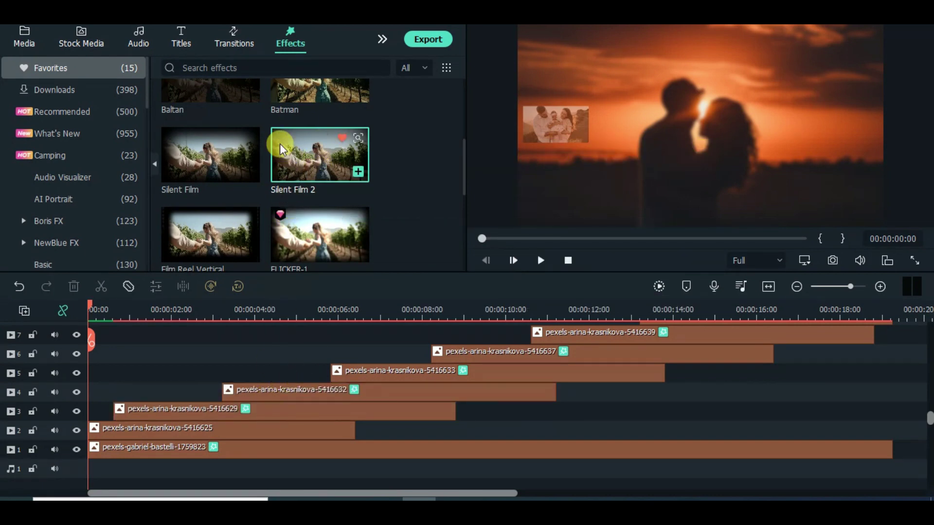
{"action": "left_click_drag", "start_coordinate": [306, 167], "coordinate": [240, 431]}
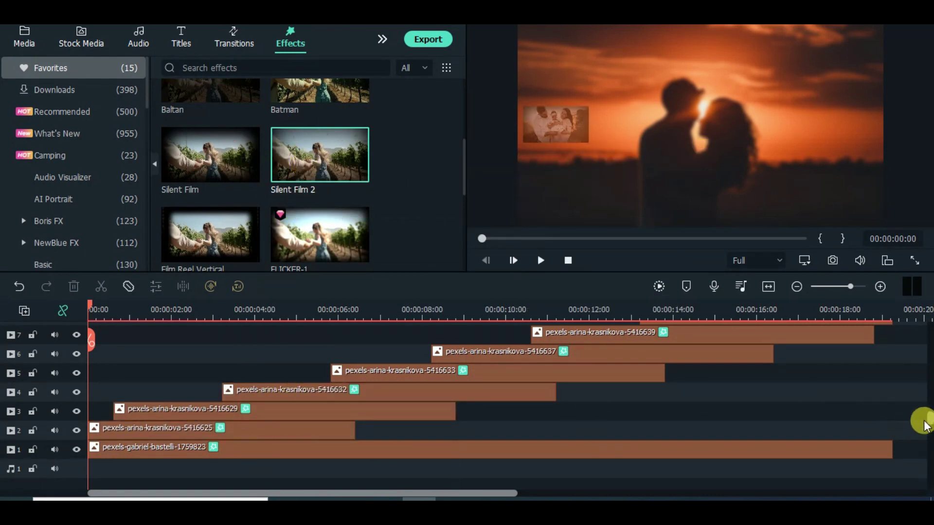
- Render the preview again and play the slideshow to check the Silent Film 2 effect on the pictures
{"action": "left_click_drag", "start_coordinate": [928, 420], "coordinate": [917, 360]}
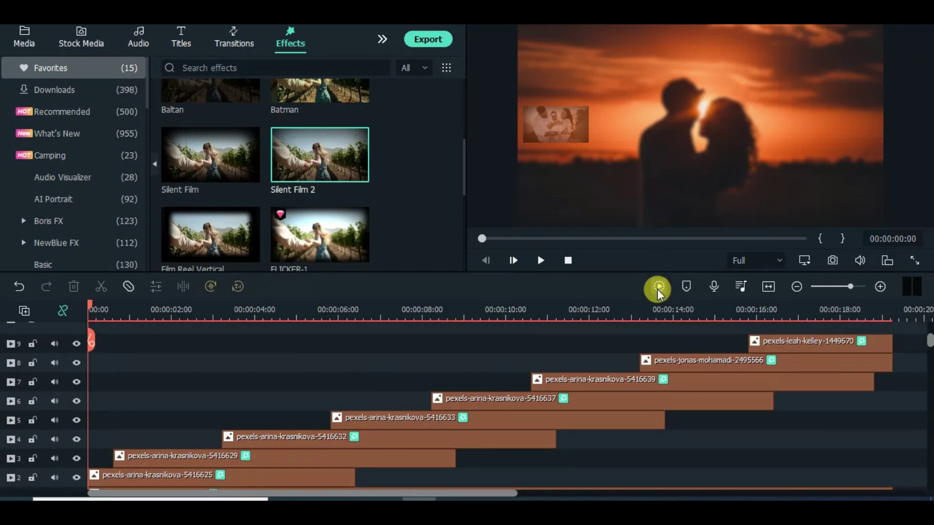
{"action": "left_click", "coordinate": [659, 287]}
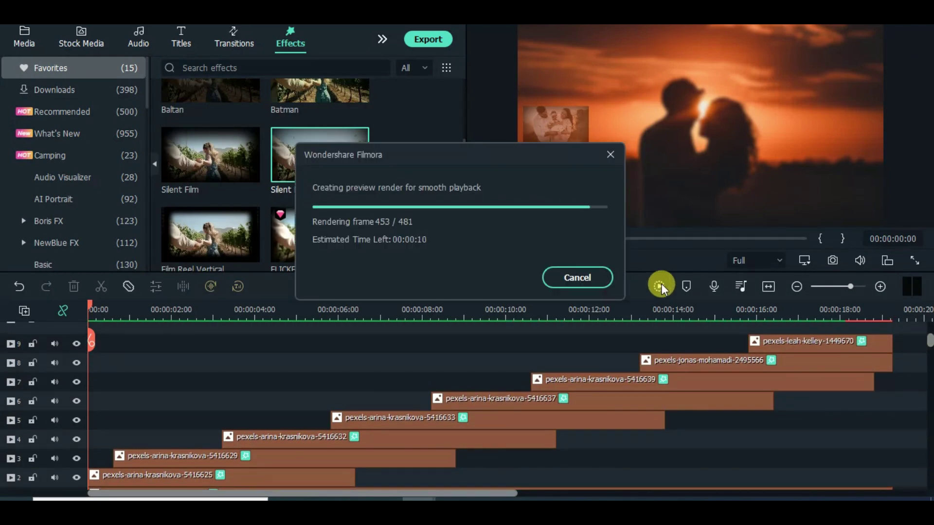
{"action": "left_click", "coordinate": [540, 261]}
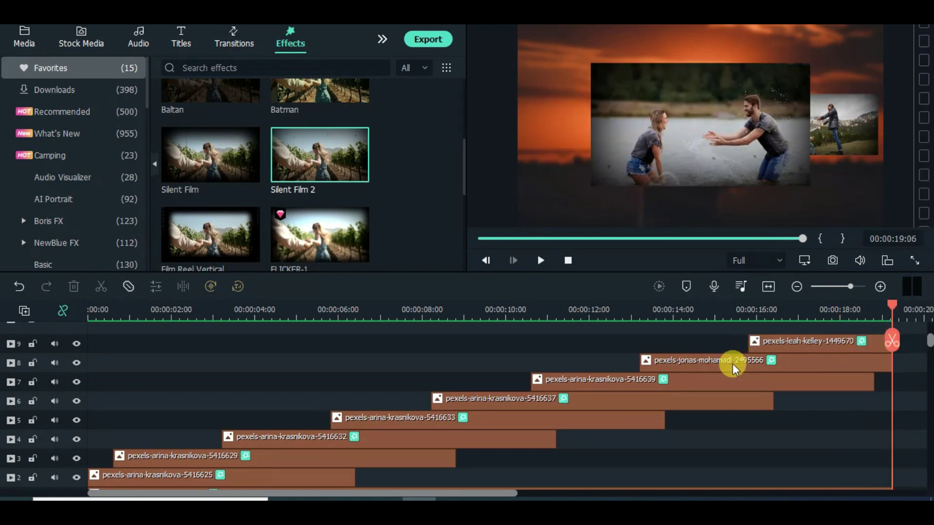
- Add a video track, search the downloaded effects for "creative", and place Creative Frame CN Overlay 03 on track 10, extended to the last picture's end
{"action": "left_click", "coordinate": [28, 311]}
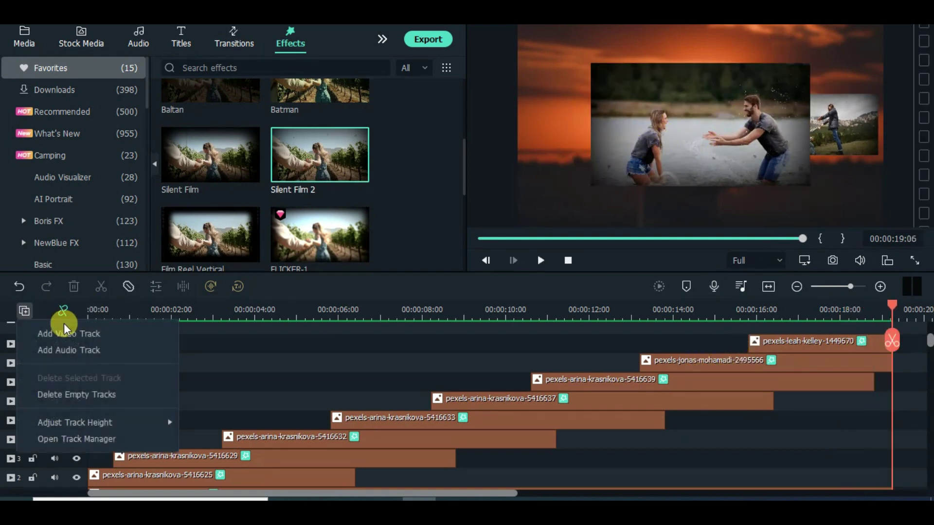
{"action": "left_click", "coordinate": [69, 330]}
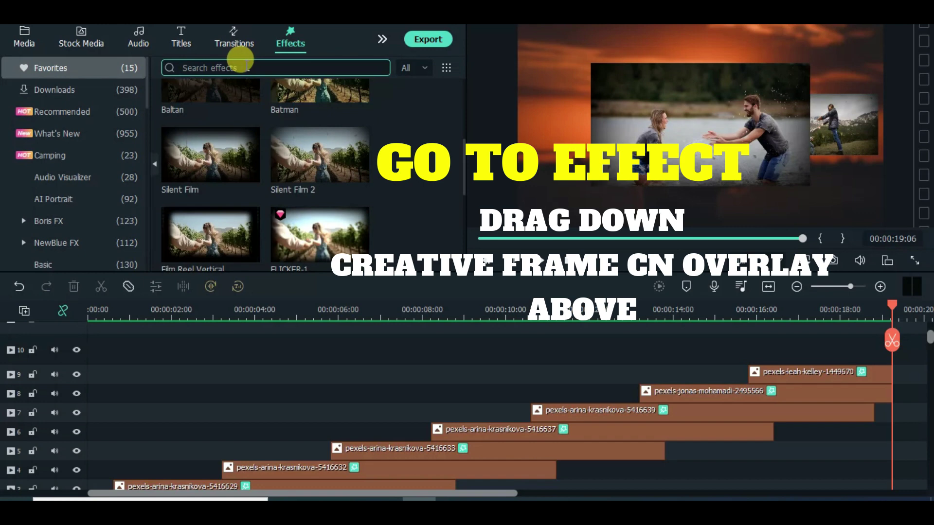
{"action": "left_click", "coordinate": [34, 89]}
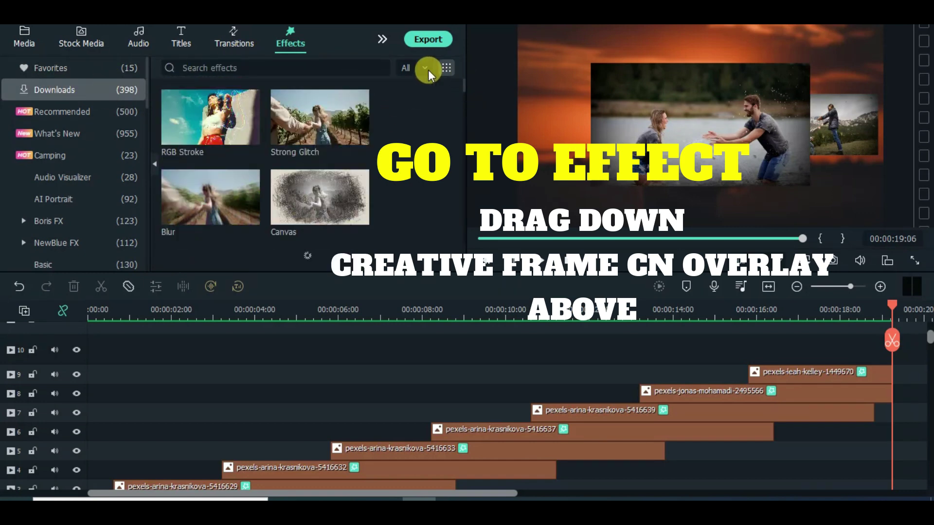
{"action": "left_click", "coordinate": [274, 66]}
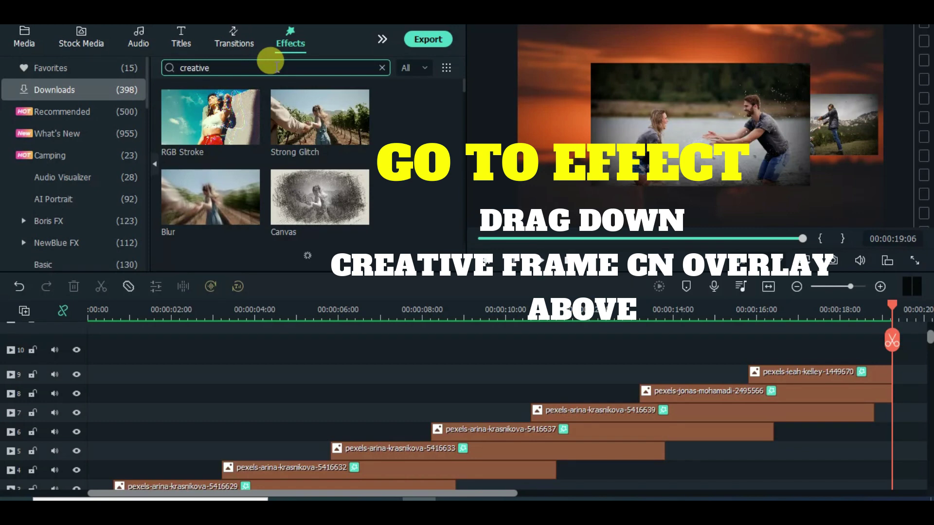
{"action": "key", "text": "Return"}
{"action": "left_click_drag", "start_coordinate": [202, 125], "coordinate": [92, 353]}
{"action": "left_click_drag", "start_coordinate": [297, 353], "coordinate": [892, 341]}
- Return to the start of the timeline and set the Creative Frame CN Overlay 03 opacity to 80
{"action": "left_click", "coordinate": [481, 239]}
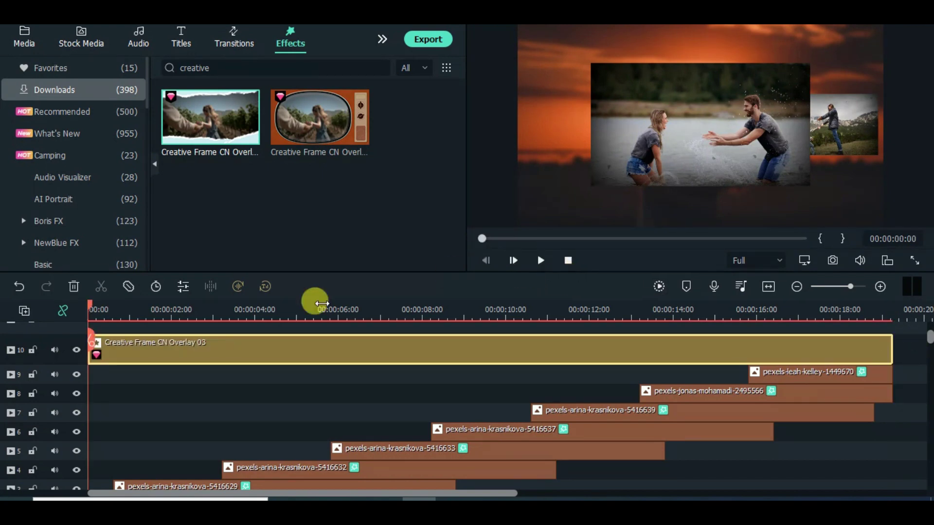
{"action": "mouse_move", "coordinate": [99, 309]}
{"action": "left_mouse_down"}
{"action": "mouse_move", "coordinate": [131, 314]}
{"action": "mouse_move", "coordinate": [84, 309]}
{"action": "left_mouse_up"}
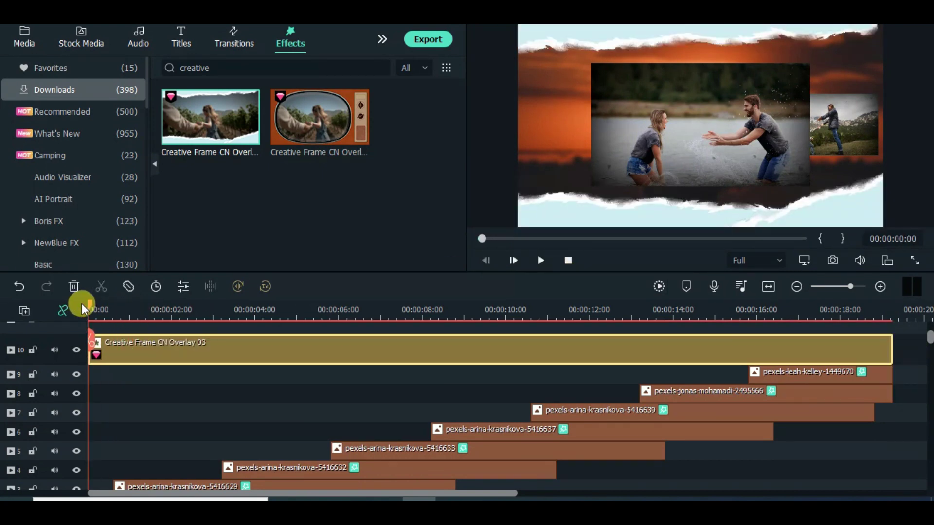
{"action": "double_click", "coordinate": [139, 357]}
{"action": "left_click", "coordinate": [328, 91]}
{"action": "type", "text": "8"}
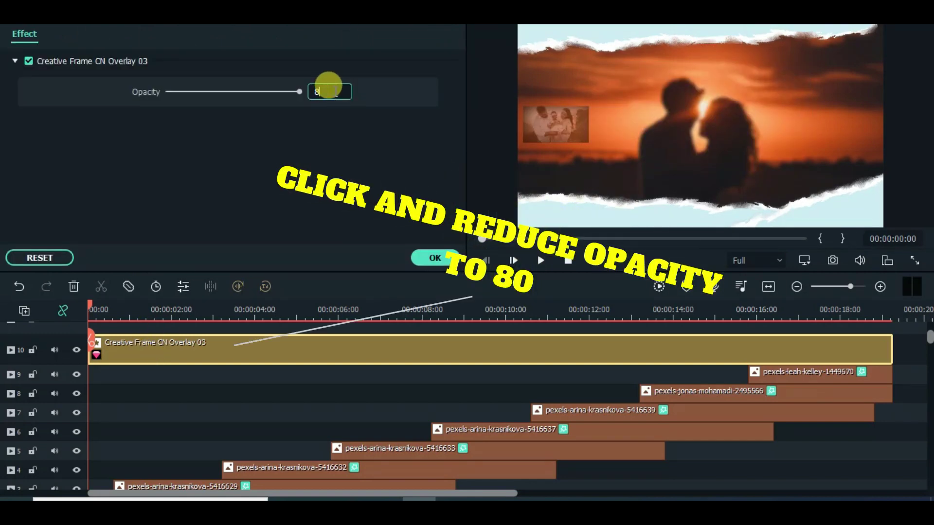
{"action": "type", "text": "0"}
{"action": "key", "text": "Return"}
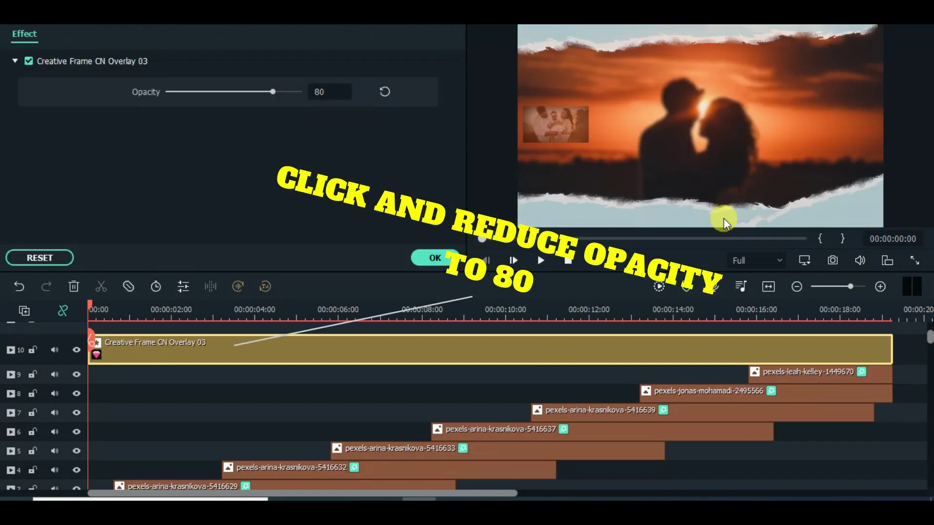
{"action": "left_click", "coordinate": [435, 257]}
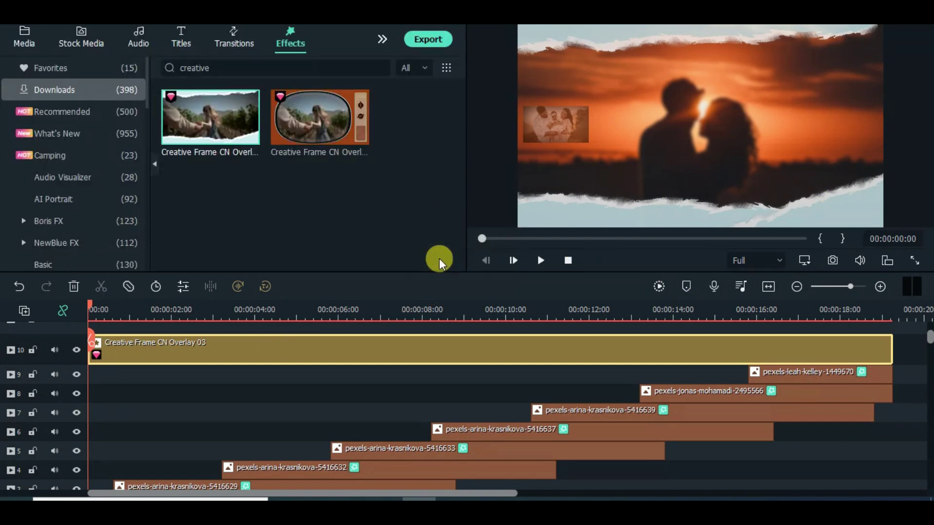
- Render the timeline and play the slideshow with the torn-paper frame overlay
{"action": "left_click", "coordinate": [663, 286]}
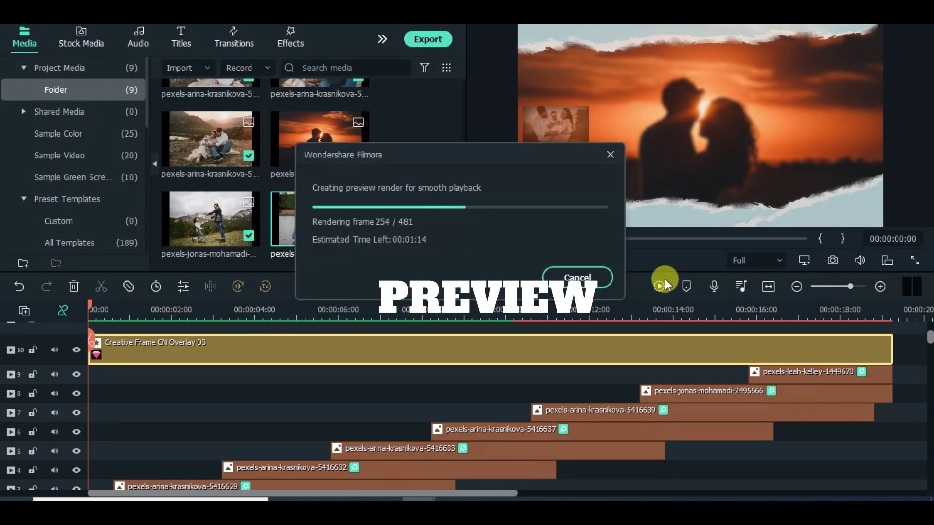
{"action": "left_click", "coordinate": [540, 260]}
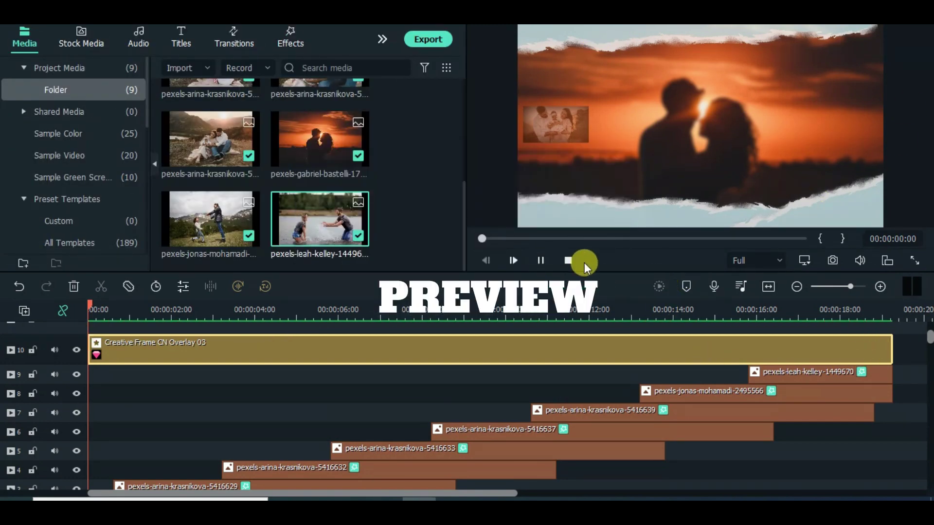